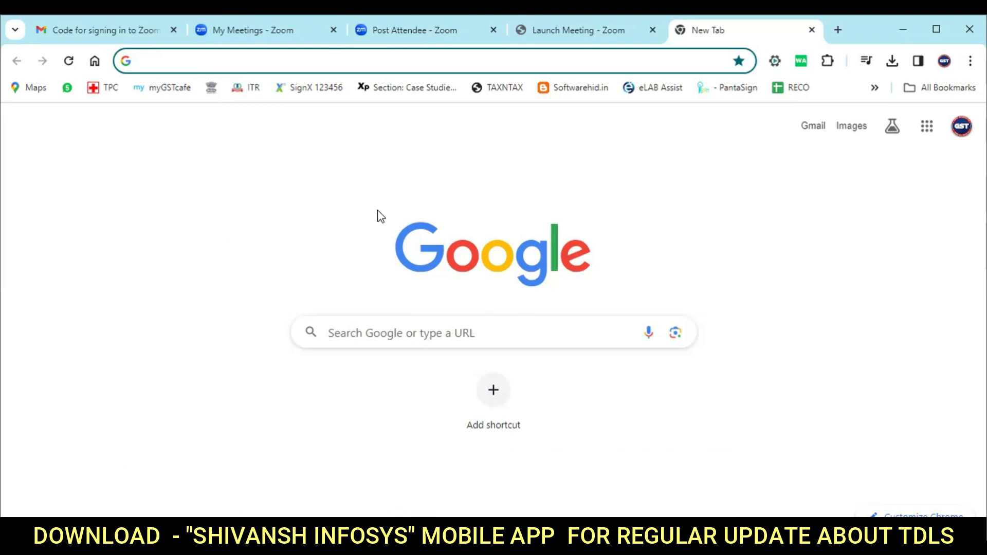
Search Google for 'clouddesk gst', open clouddeskgst.in, and go to the AccuReco login page.
{"action": "type", "text": "clouddesk gst"}
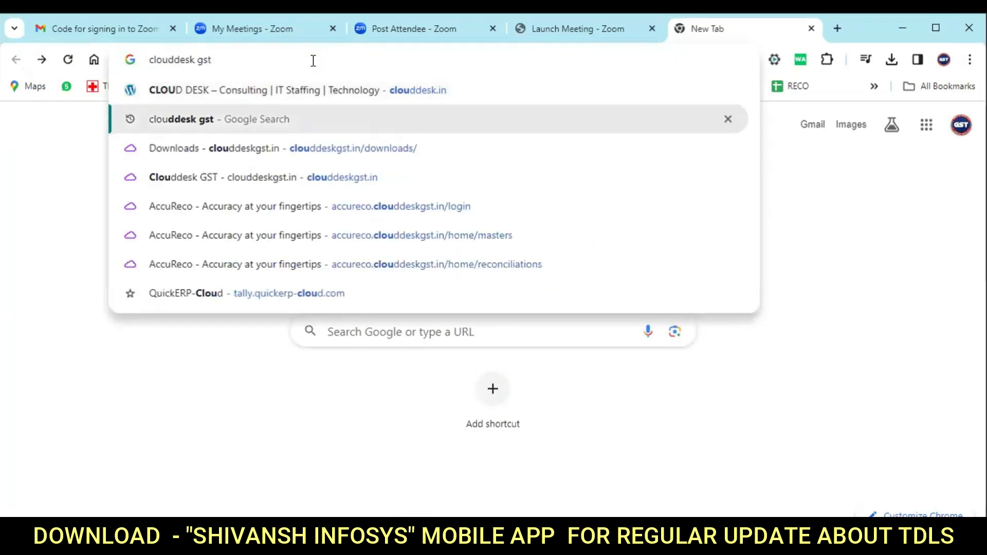
{"action": "key", "text": "Return"}
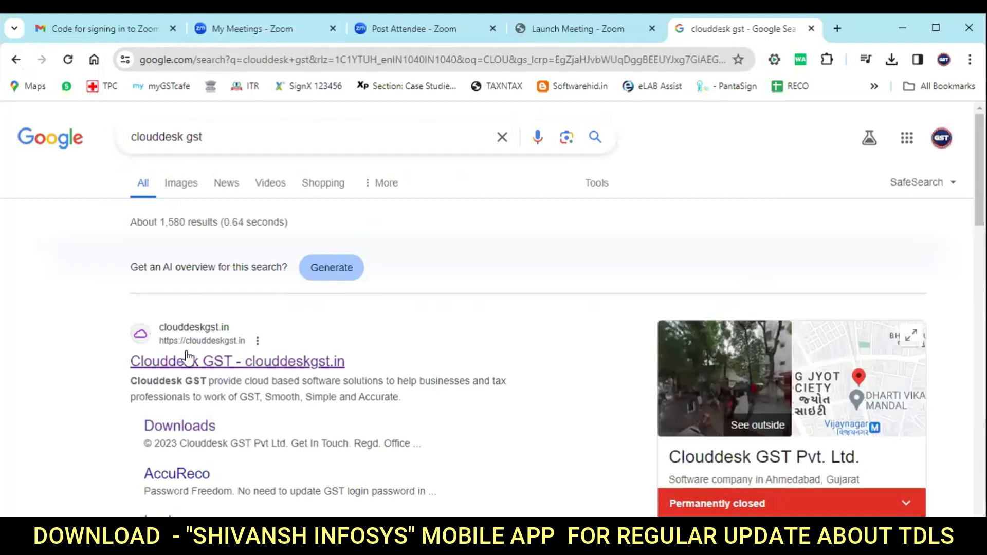
{"action": "left_click", "coordinate": [285, 366]}
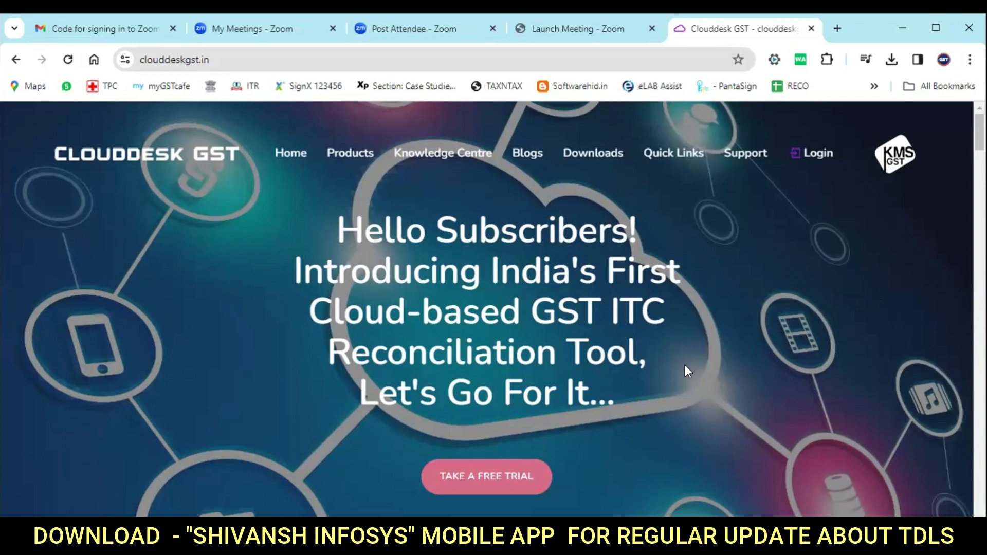
{"action": "left_click", "coordinate": [814, 154]}
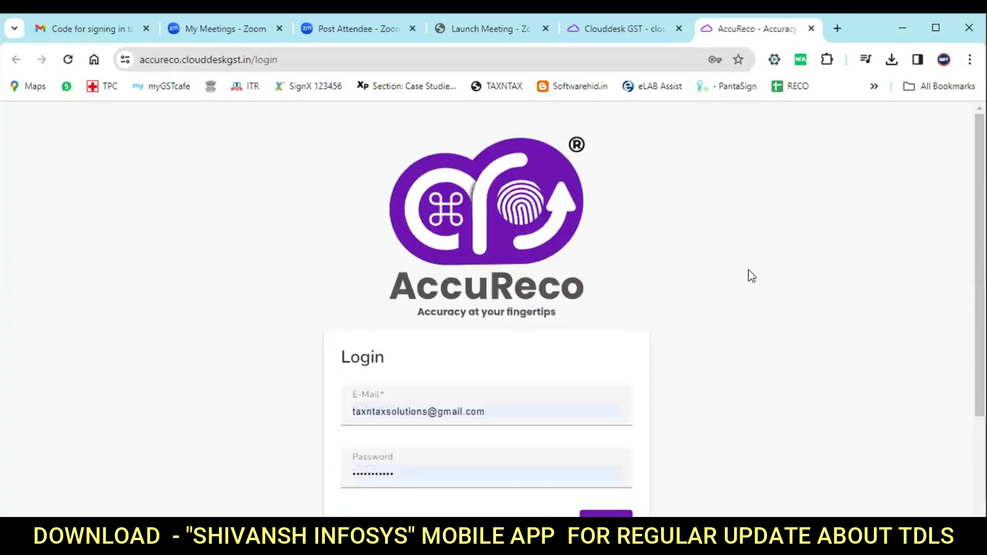
On AccuReco's registration form, start filling in the name and choose the Trial subscription.
{"action": "scroll", "coordinate": [661, 336], "scroll_direction": "down", "scroll_amount": 1}
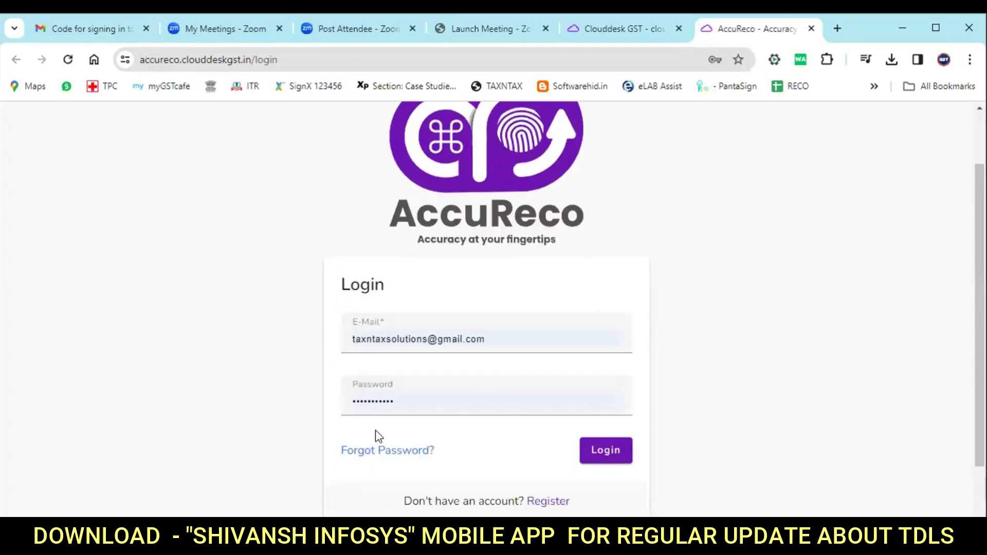
{"action": "scroll", "coordinate": [460, 399], "scroll_direction": "down", "scroll_amount": 1}
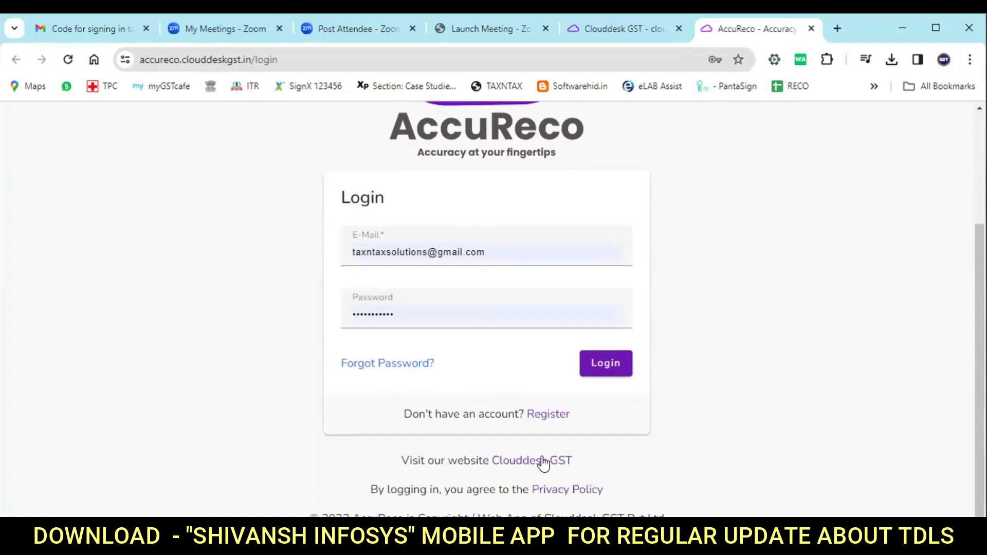
{"action": "left_click", "coordinate": [548, 416]}
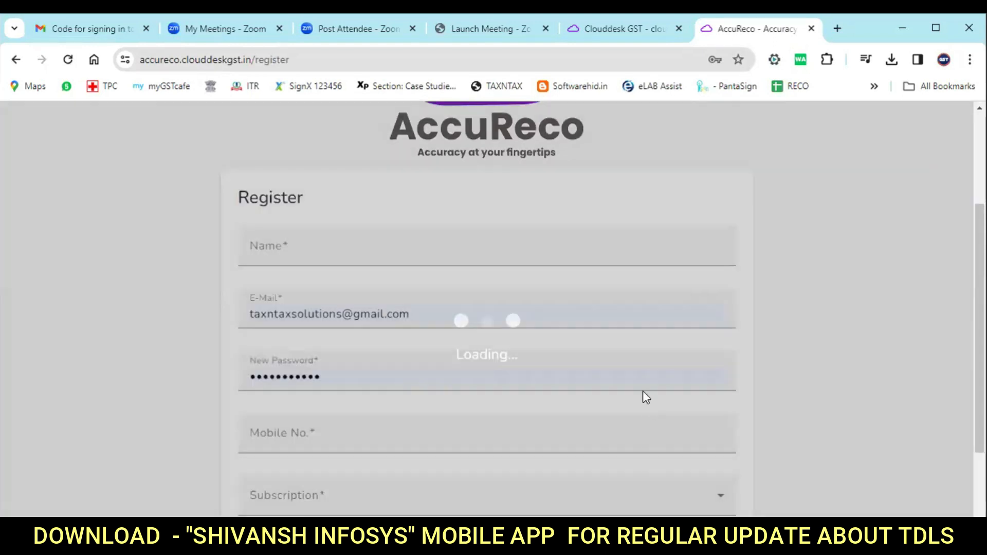
{"action": "left_click", "coordinate": [321, 249]}
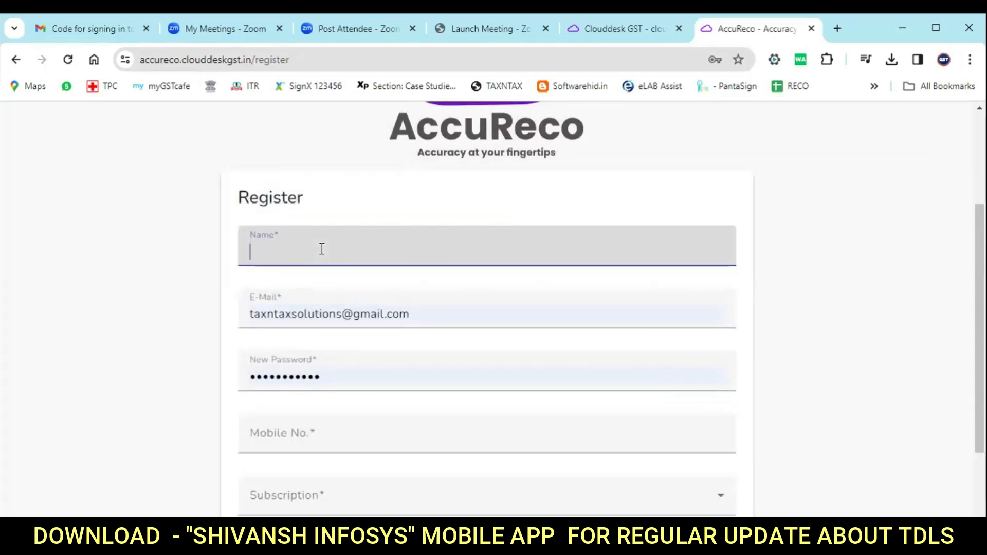
{"action": "scroll", "coordinate": [367, 244], "scroll_direction": "down", "scroll_amount": 1}
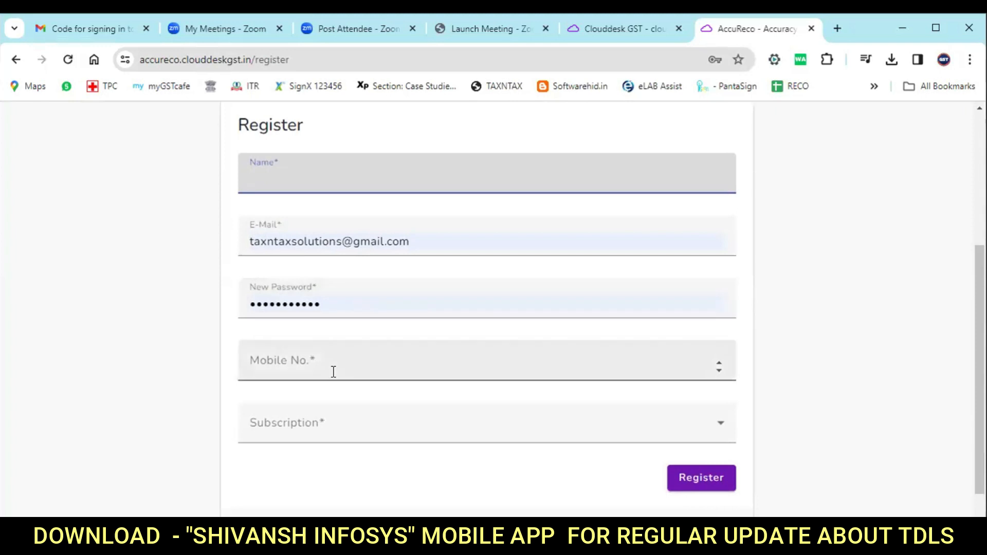
{"action": "left_click", "coordinate": [362, 435]}
{"action": "left_click", "coordinate": [362, 435]}
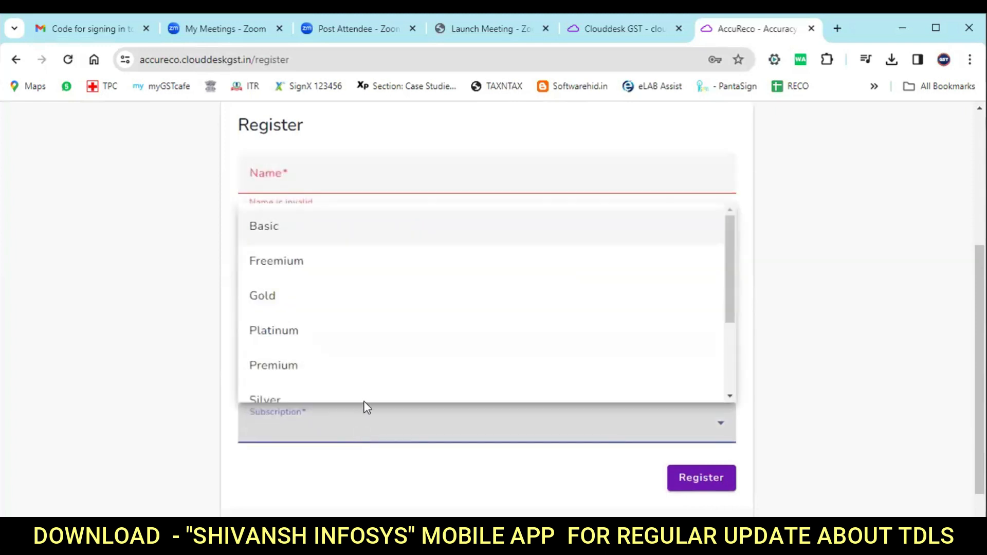
{"action": "scroll", "coordinate": [379, 300], "scroll_direction": "down", "scroll_amount": 2}
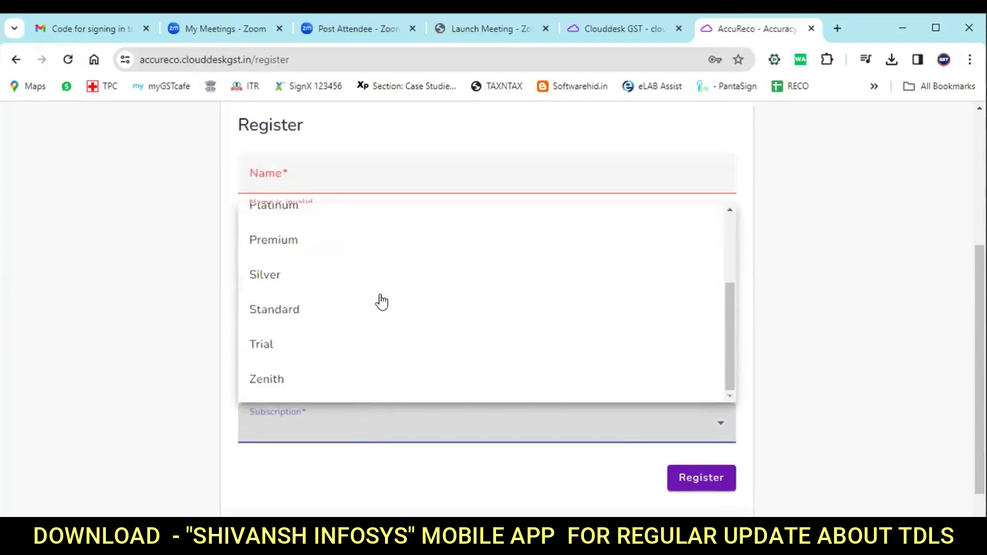
{"action": "left_click", "coordinate": [263, 348]}
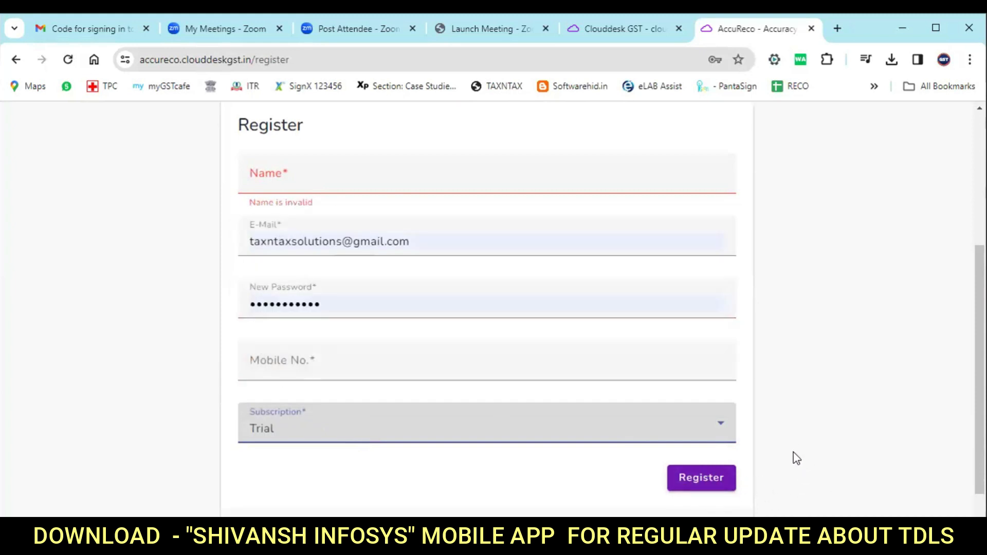
Briefly check Gmail, then close the AccuReco tab and return to the Clouddesk GST homepage.
{"action": "scroll", "coordinate": [750, 478], "scroll_direction": "up", "scroll_amount": 3}
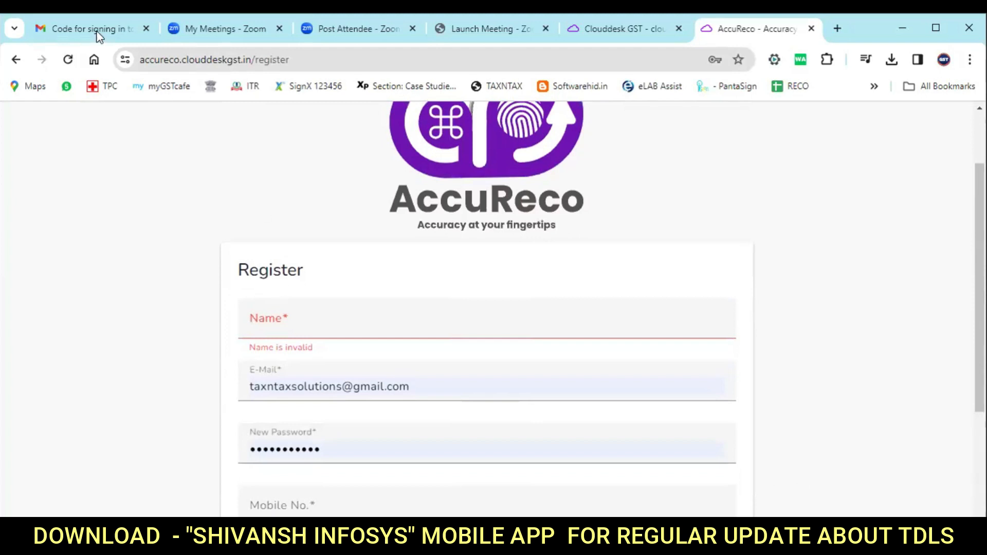
{"action": "left_click", "coordinate": [86, 27]}
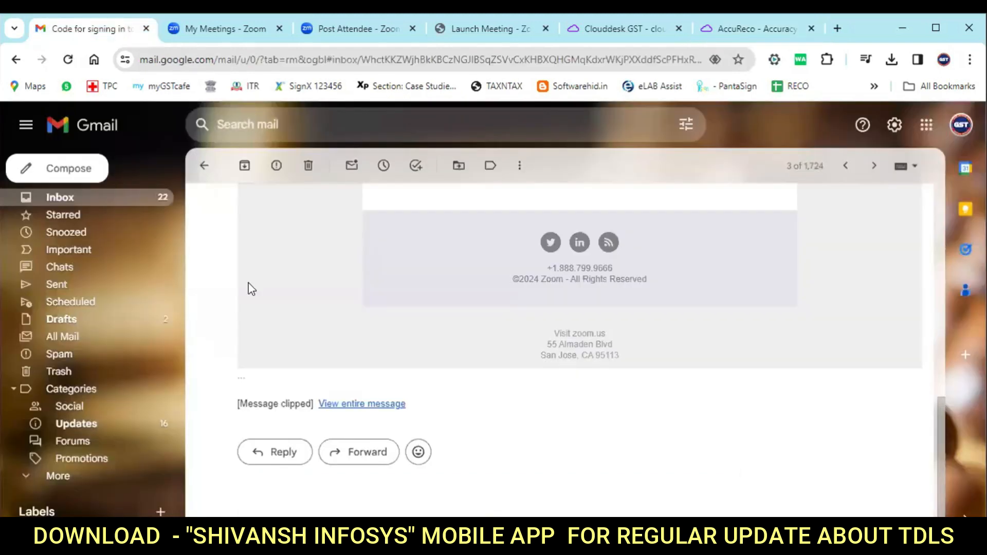
{"action": "scroll", "coordinate": [619, 369], "scroll_direction": "up", "scroll_amount": 1}
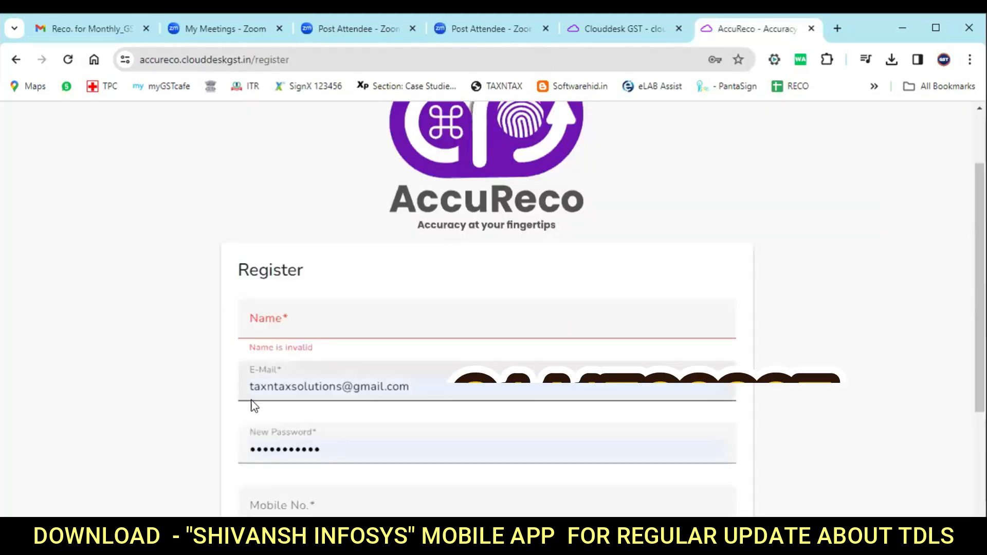
{"action": "scroll", "coordinate": [162, 316], "scroll_direction": "down", "scroll_amount": 4}
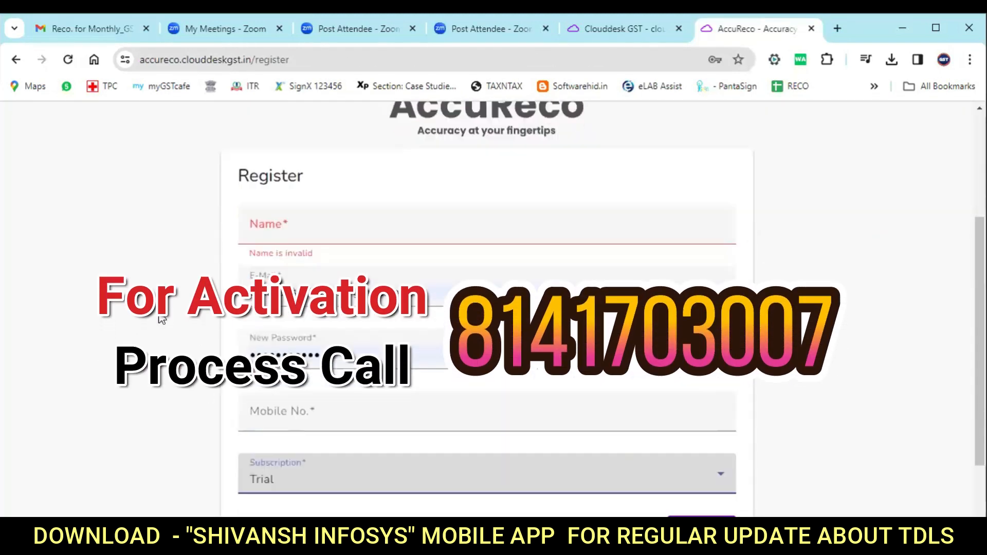
{"action": "scroll", "coordinate": [164, 319], "scroll_direction": "up", "scroll_amount": 4}
{"action": "scroll", "coordinate": [163, 319], "scroll_direction": "up", "scroll_amount": 1}
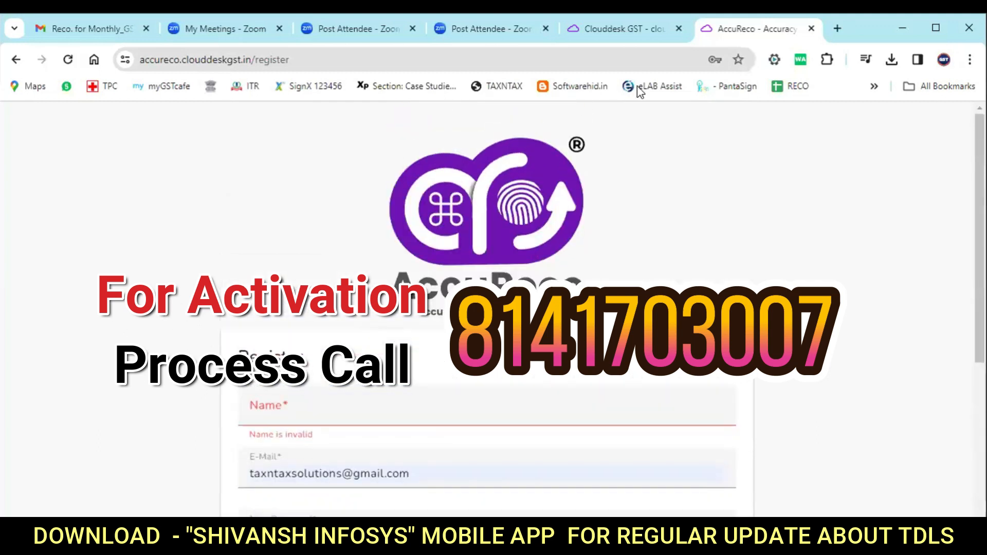
{"action": "left_click", "coordinate": [635, 31]}
{"action": "left_click", "coordinate": [782, 35]}
Reopen the AccuReco login page, sign in, and open the Masters list with its one Gujarat client.
{"action": "left_click", "coordinate": [811, 29]}
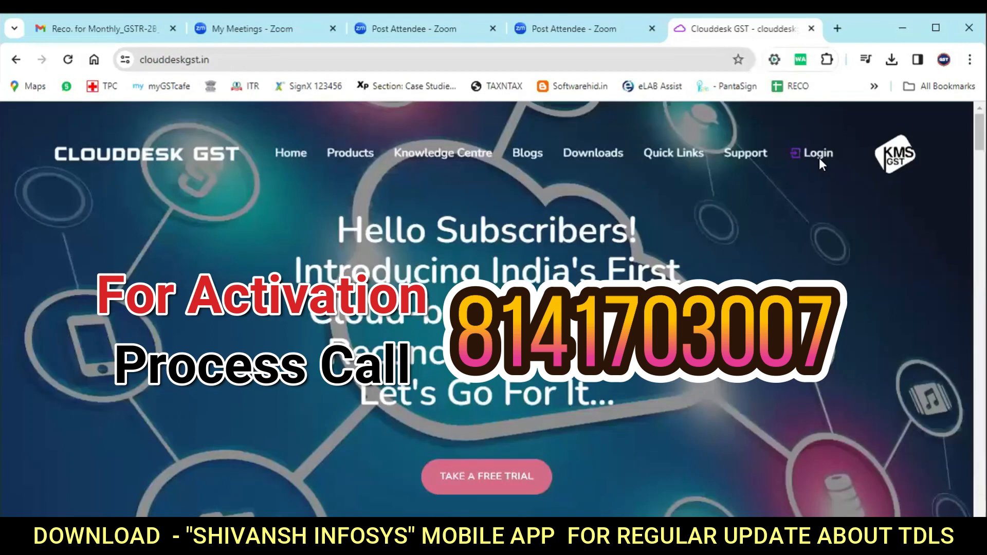
{"action": "left_click", "coordinate": [817, 154]}
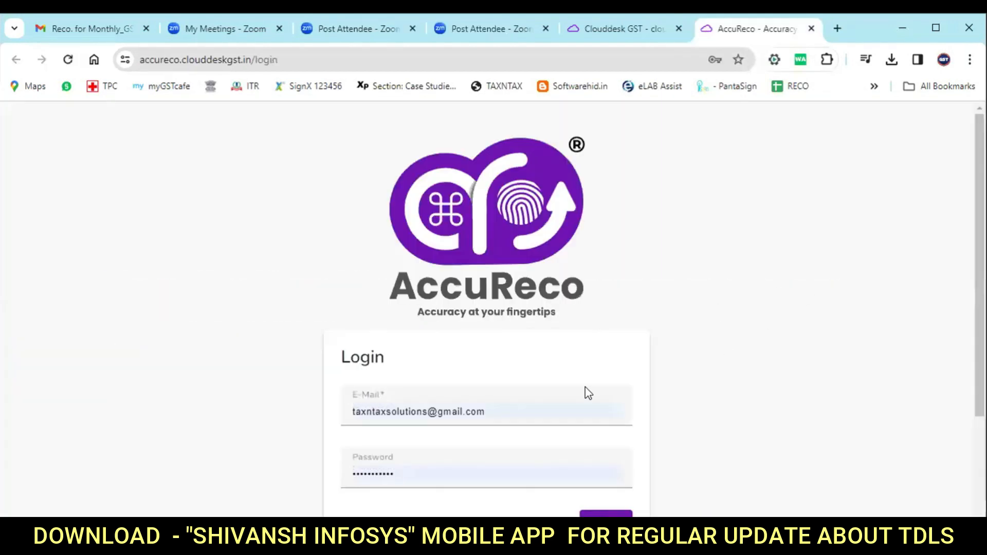
{"action": "scroll", "coordinate": [707, 418], "scroll_direction": "down", "scroll_amount": 2}
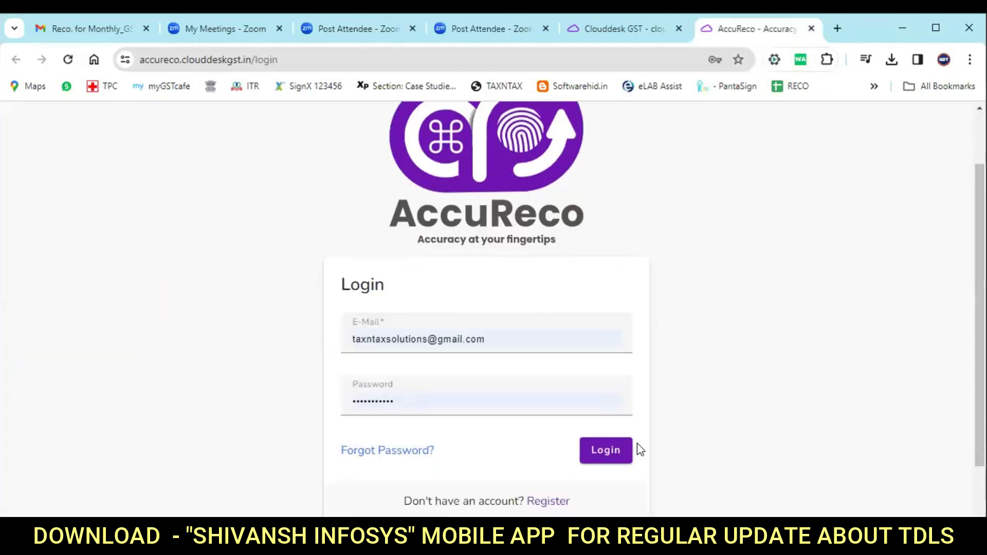
{"action": "left_click", "coordinate": [619, 453]}
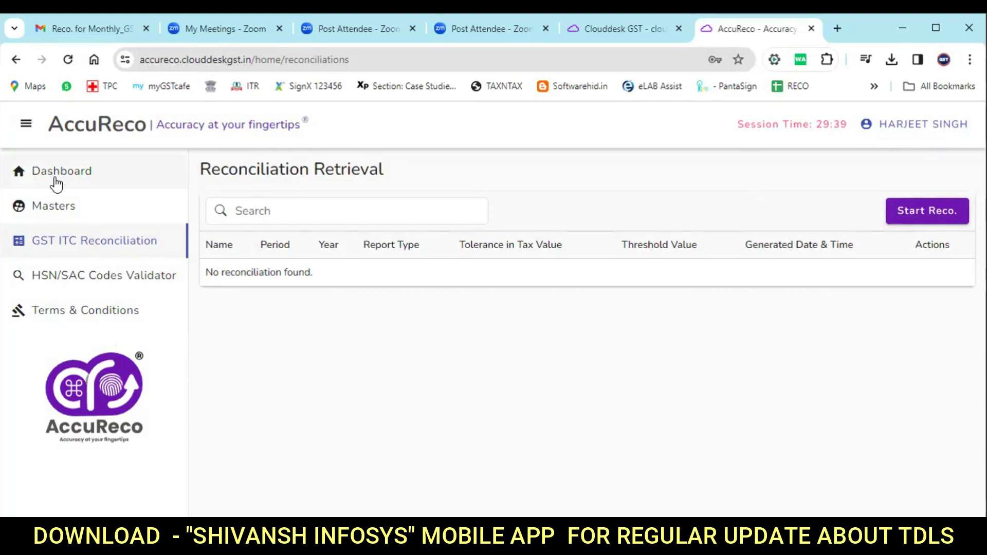
{"action": "left_click", "coordinate": [56, 211]}
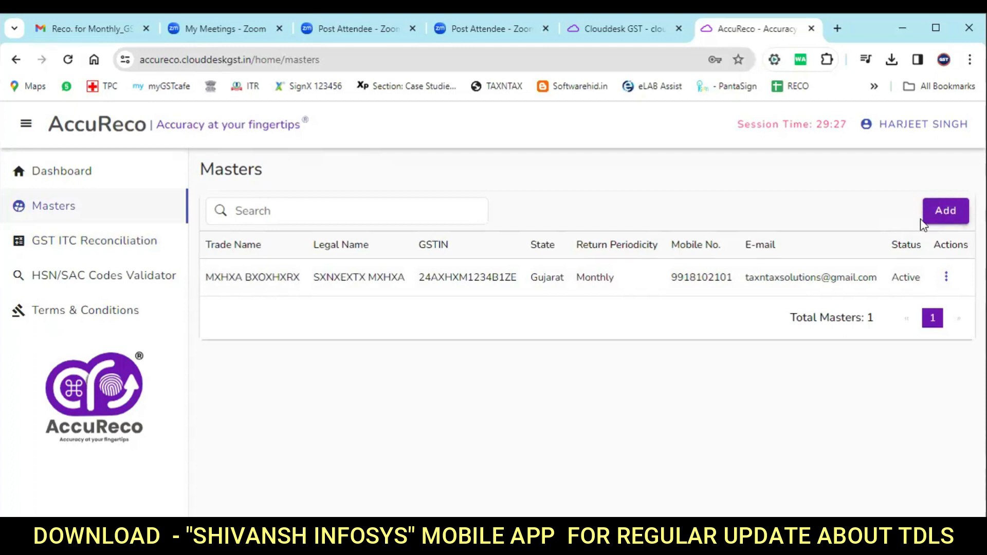
Open the Add Master form and step through trade name, legal name, portal user name and GSTIN fields.
{"action": "left_click", "coordinate": [944, 216]}
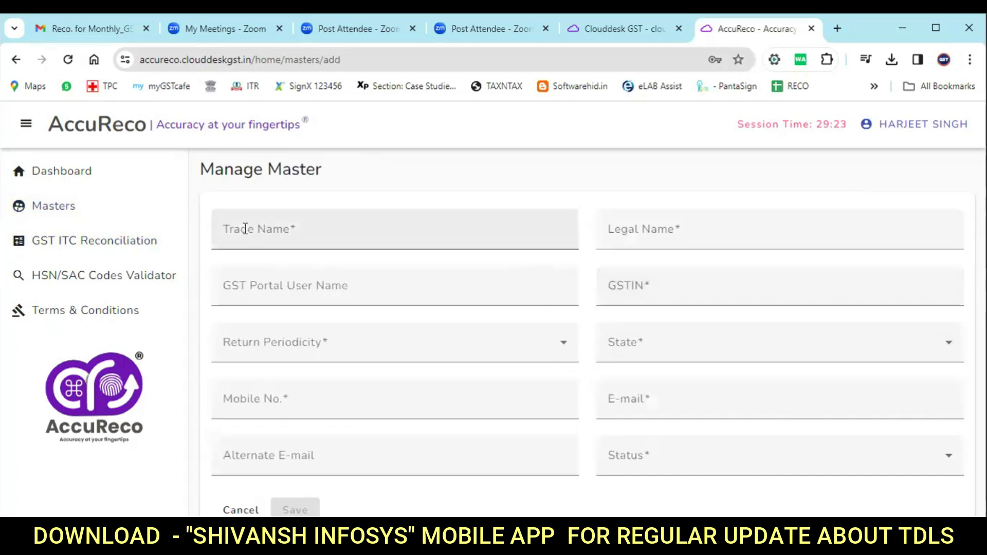
{"action": "left_click", "coordinate": [270, 229]}
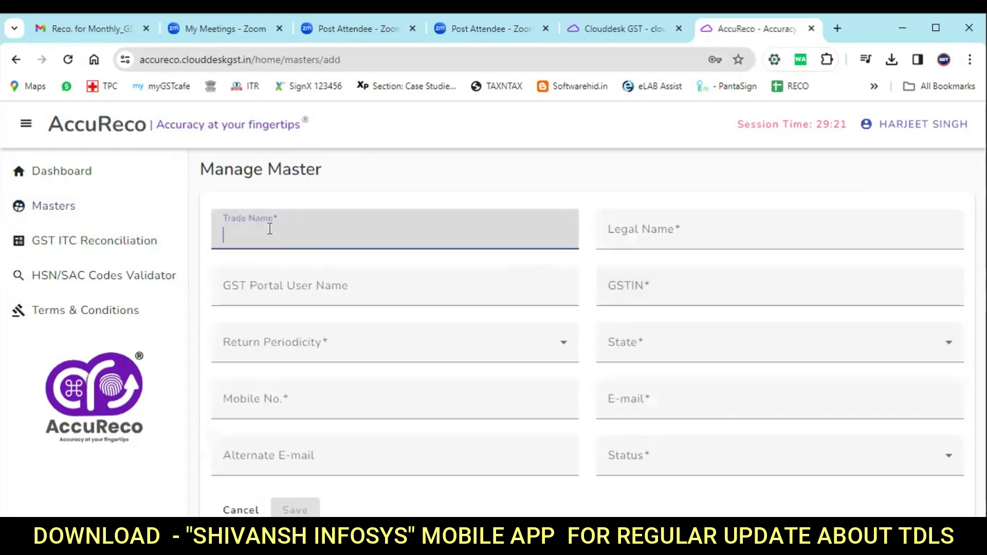
{"action": "left_click", "coordinate": [687, 233]}
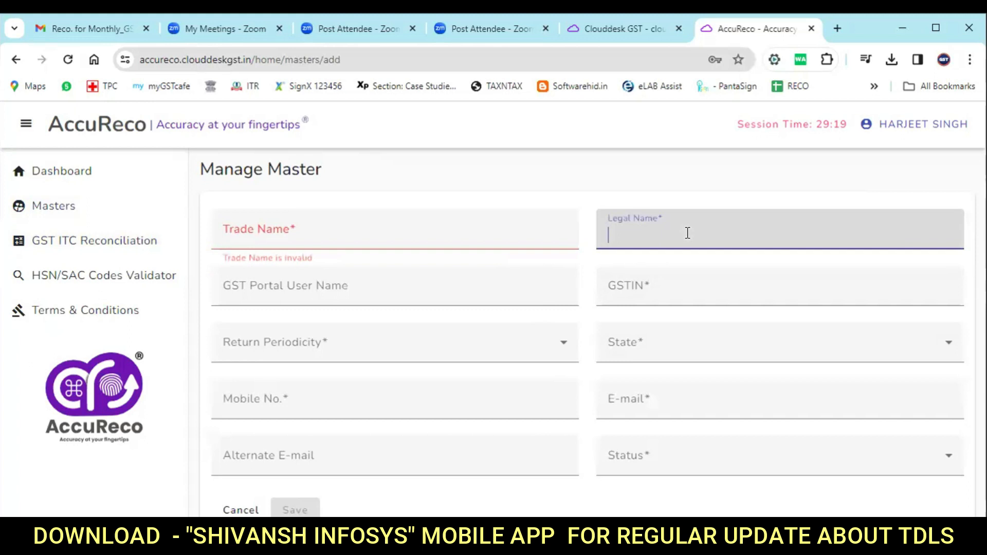
{"action": "left_click", "coordinate": [316, 288]}
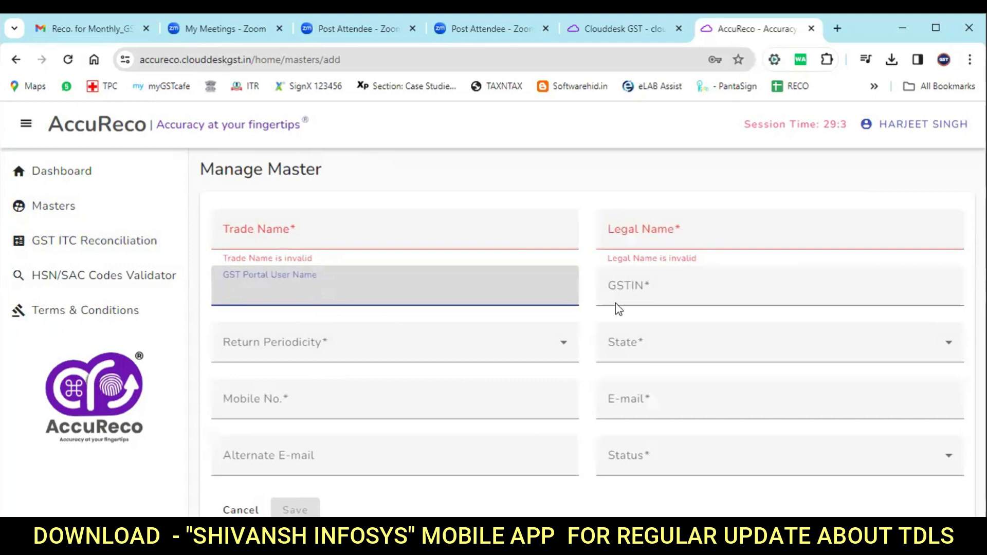
{"action": "left_click", "coordinate": [657, 289]}
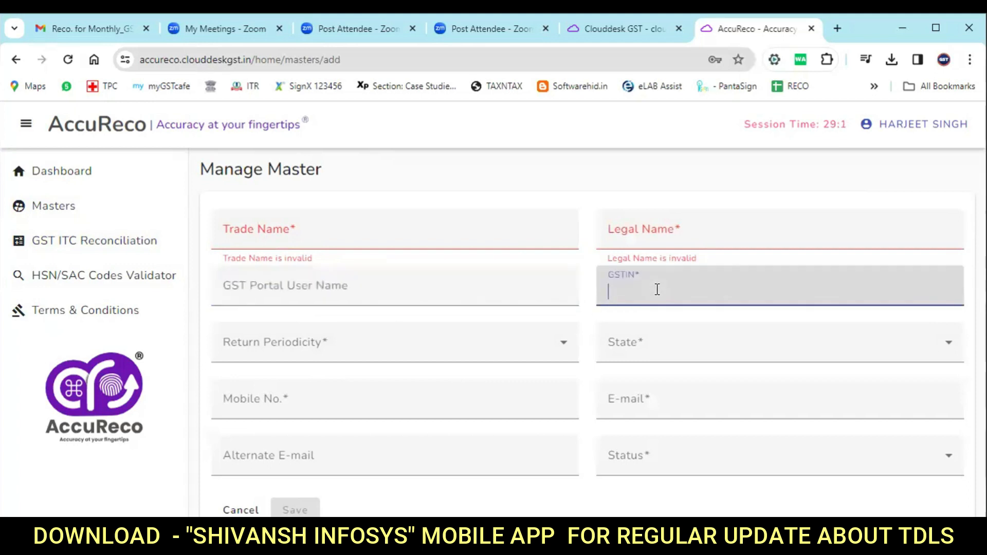
Check the periodicity, e-mail and status fields without entering anything, then go back to Masters.
{"action": "left_click", "coordinate": [356, 352]}
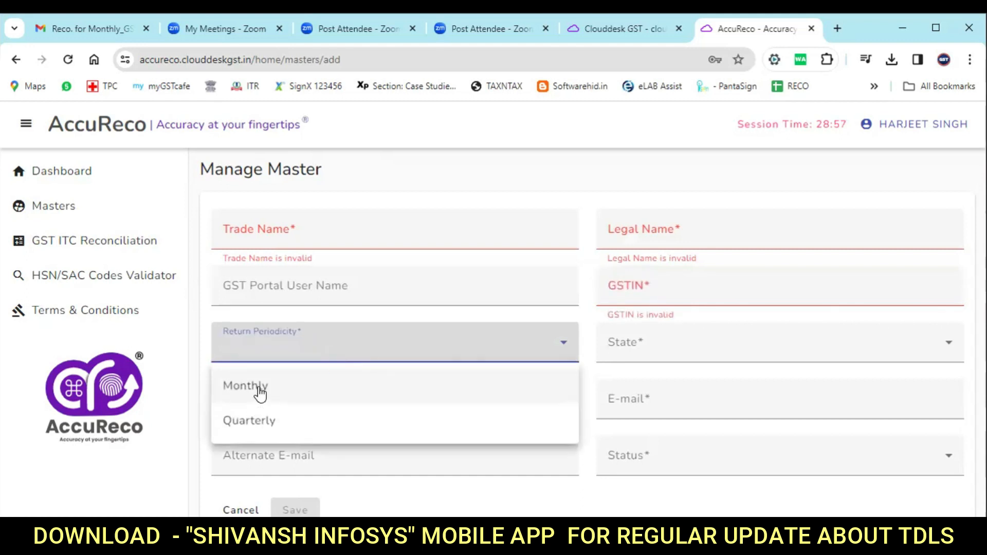
{"action": "left_click", "coordinate": [760, 348]}
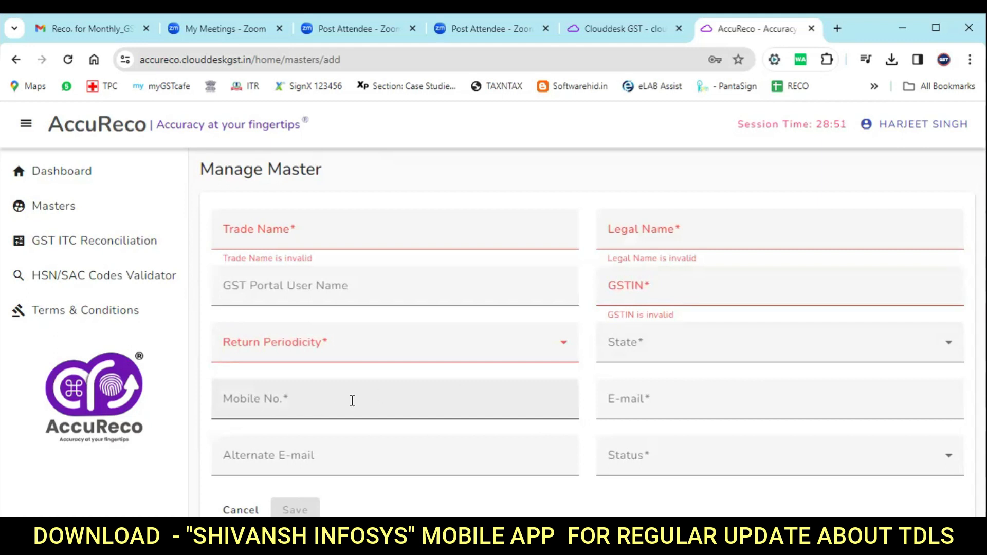
{"action": "left_click", "coordinate": [697, 398]}
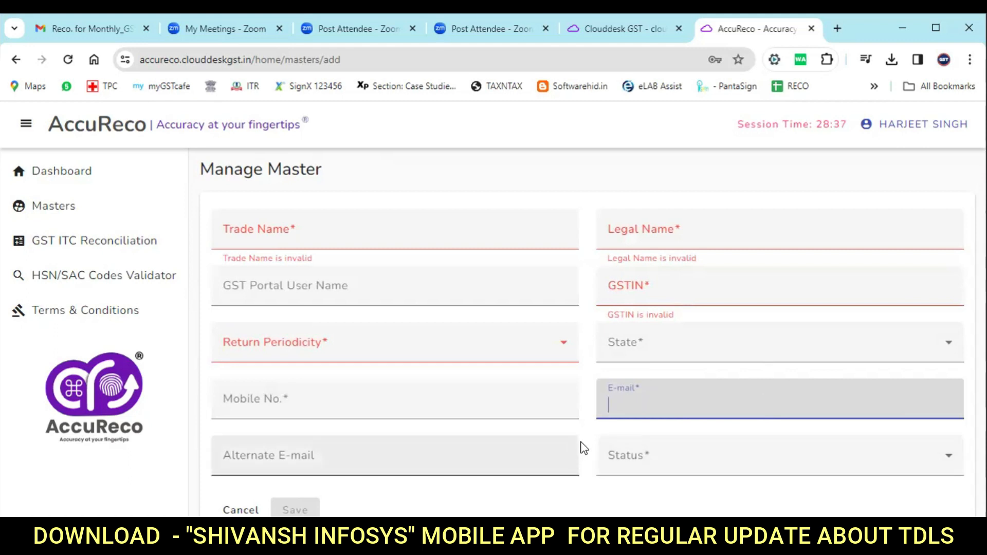
{"action": "left_click", "coordinate": [288, 455]}
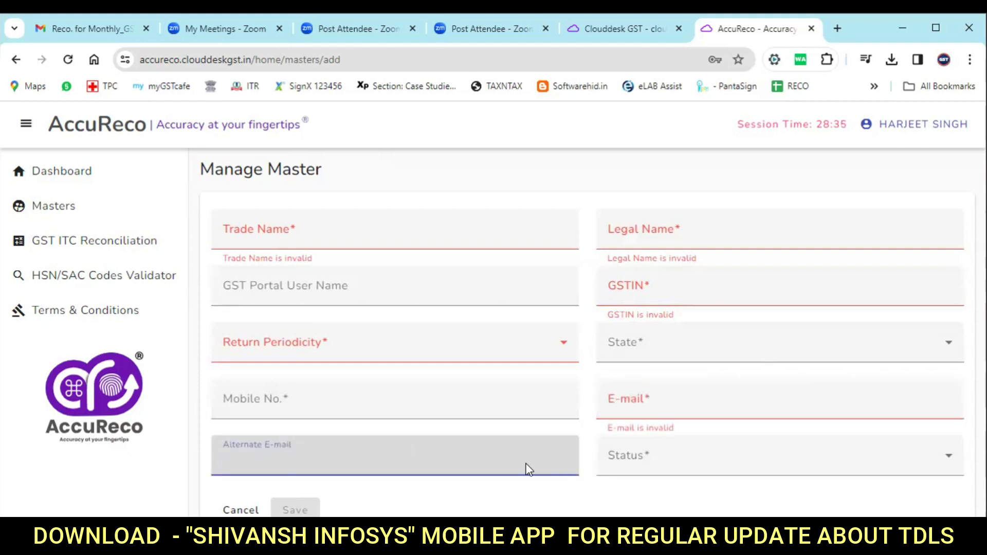
{"action": "left_click", "coordinate": [677, 466]}
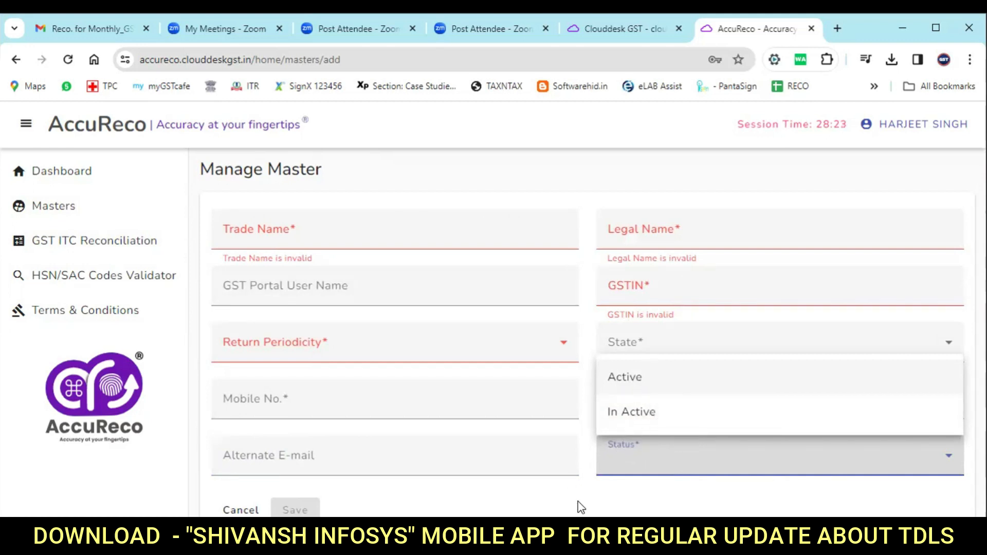
{"action": "left_click", "coordinate": [591, 507]}
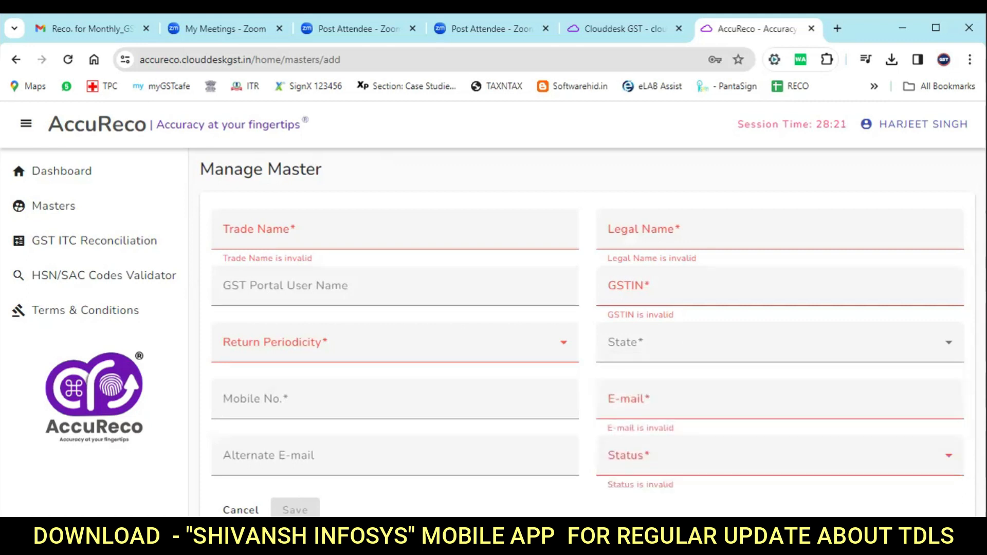
{"action": "left_click", "coordinate": [23, 206]}
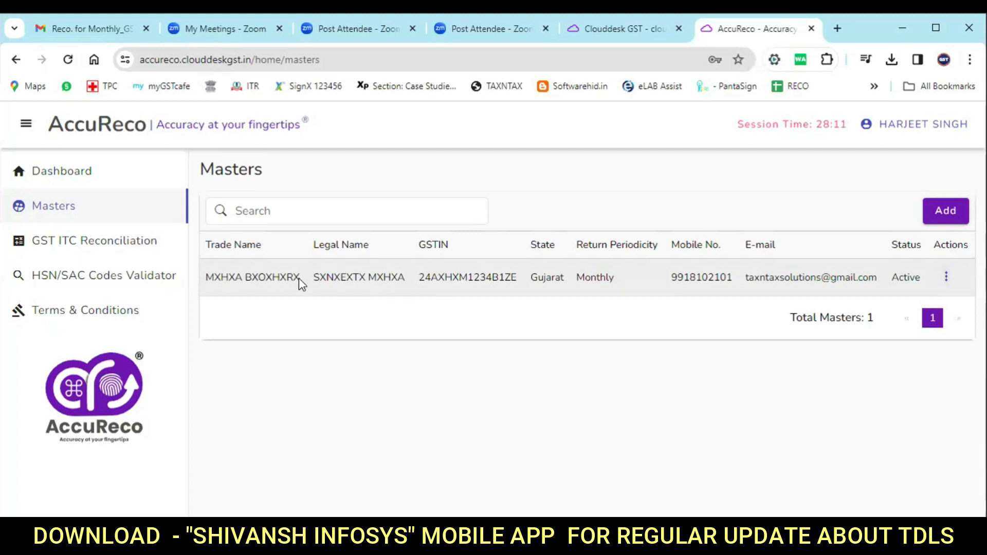
Start a new GST ITC reconciliation and autofill the saved master's details.
{"action": "left_click", "coordinate": [91, 248]}
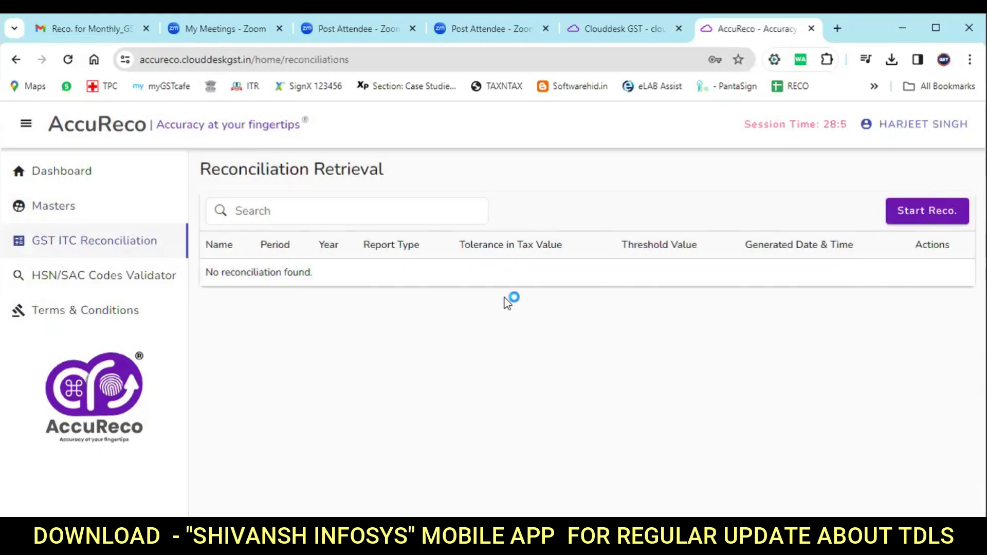
{"action": "left_click", "coordinate": [925, 214]}
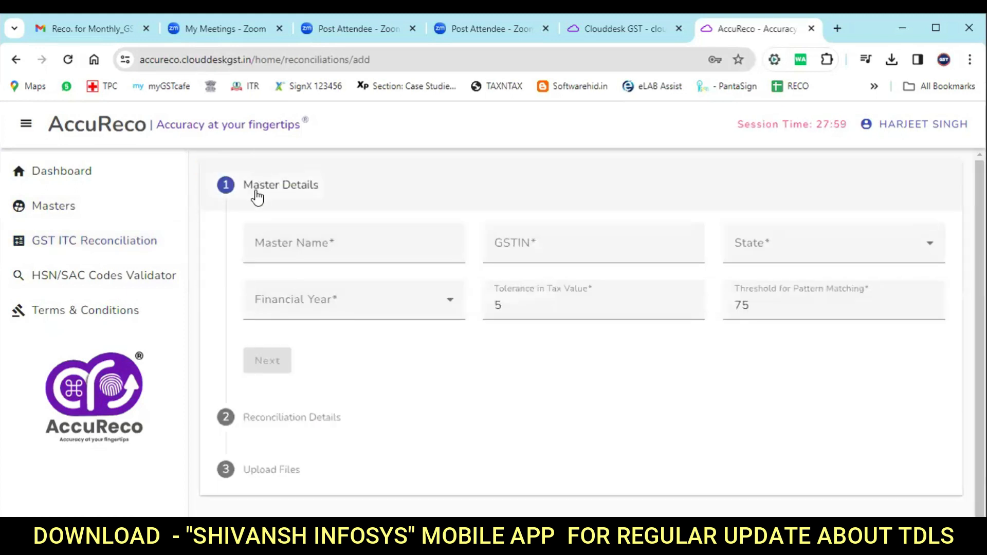
{"action": "left_click", "coordinate": [356, 245]}
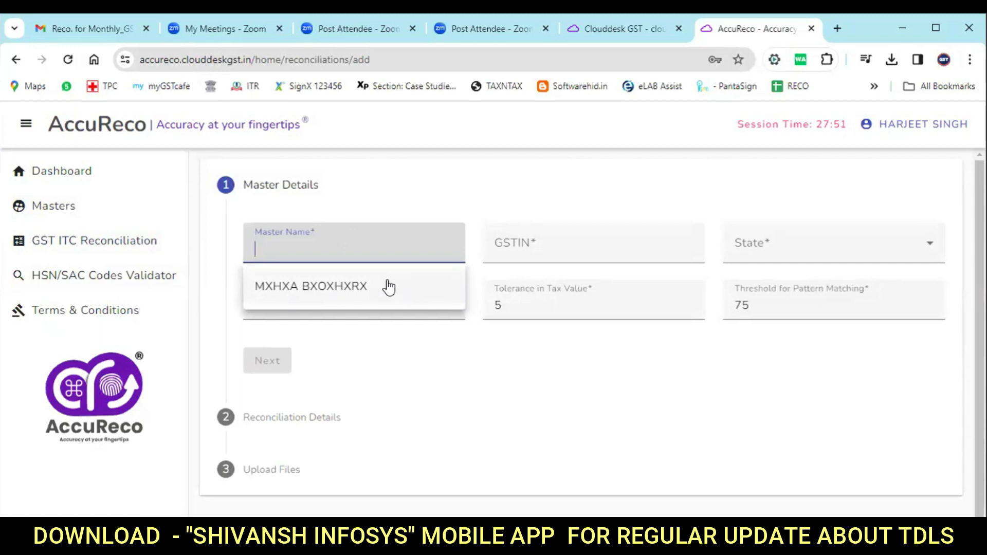
{"action": "left_click", "coordinate": [353, 287]}
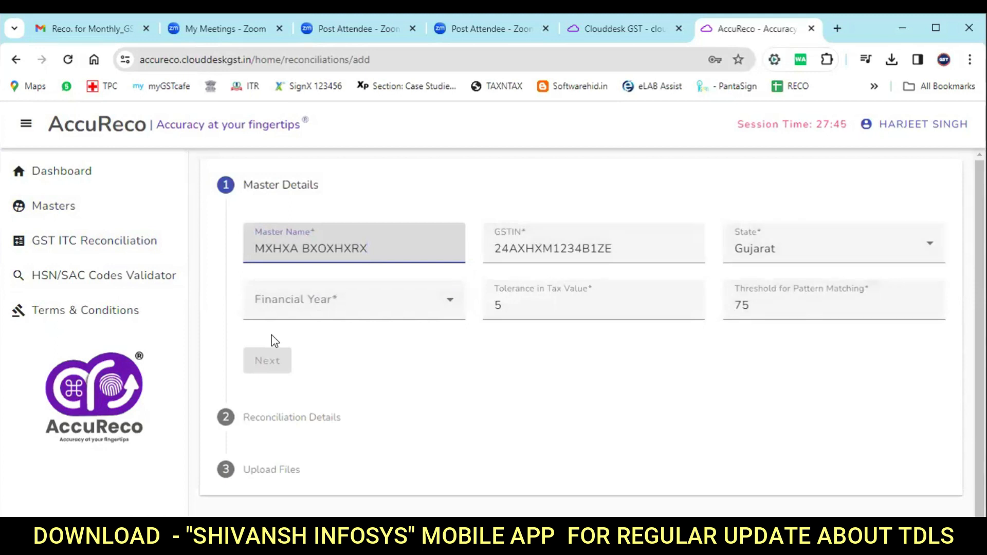
Choose financial year 2022-23, confirm tolerance 5 and threshold 75, and continue to Reconciliation Details.
{"action": "left_click", "coordinate": [403, 305]}
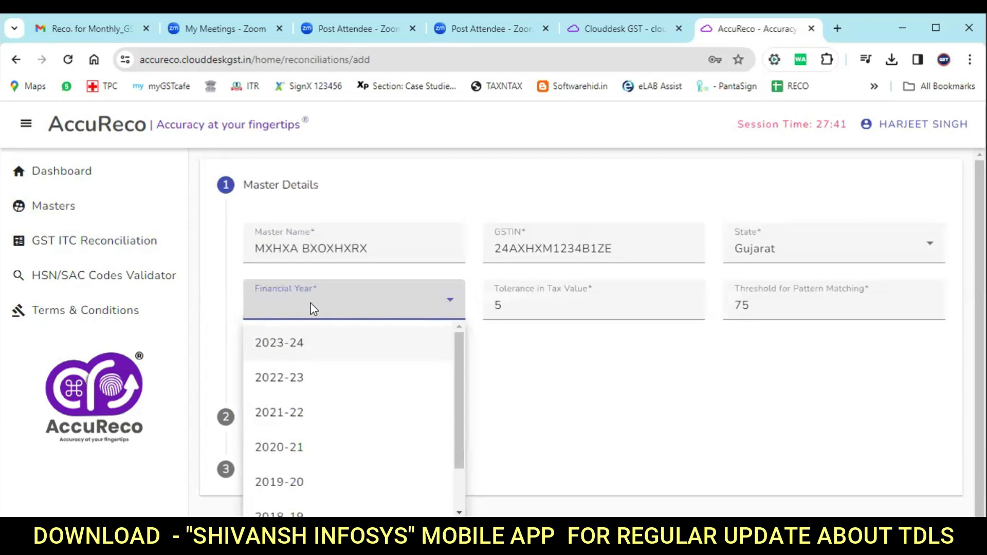
{"action": "left_click", "coordinate": [298, 381]}
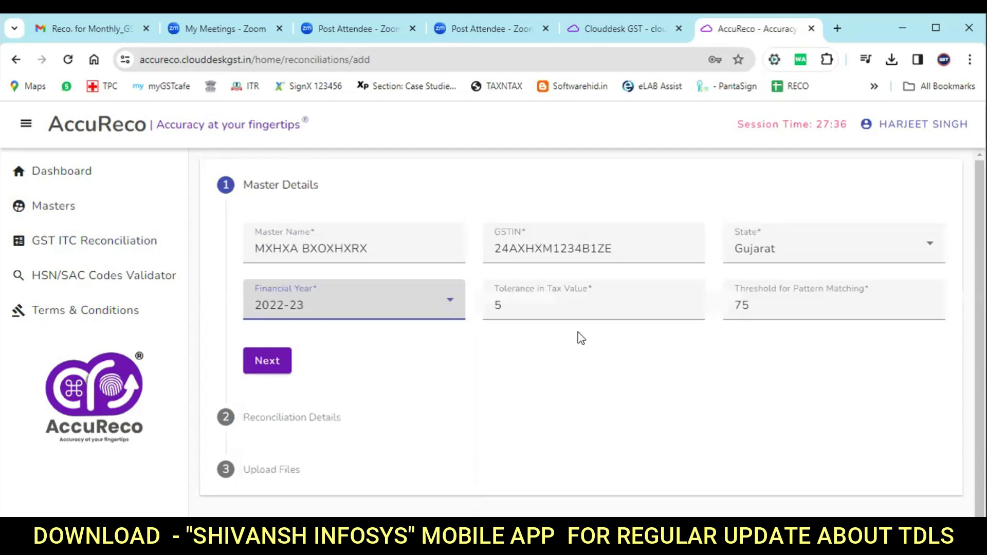
{"action": "left_click", "coordinate": [573, 305]}
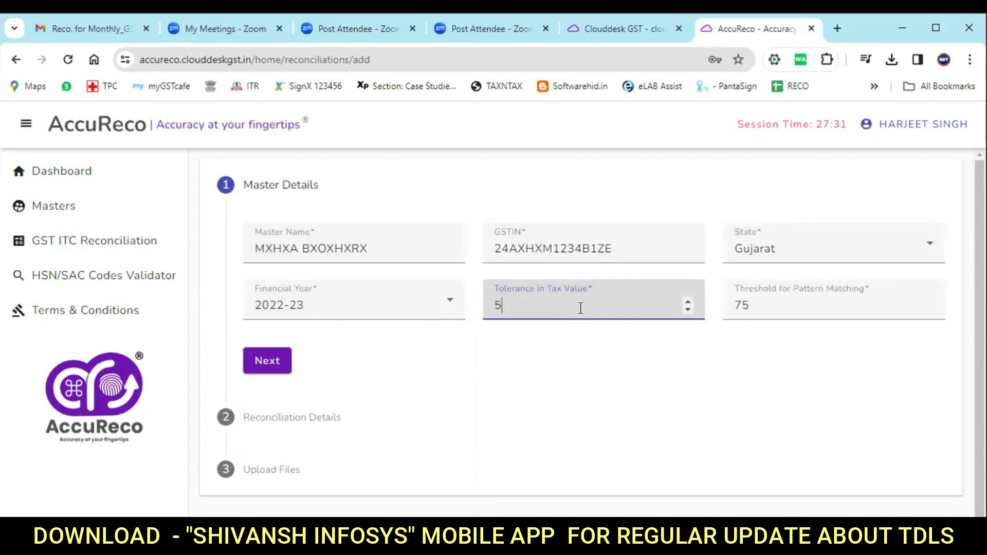
{"action": "left_click", "coordinate": [770, 304]}
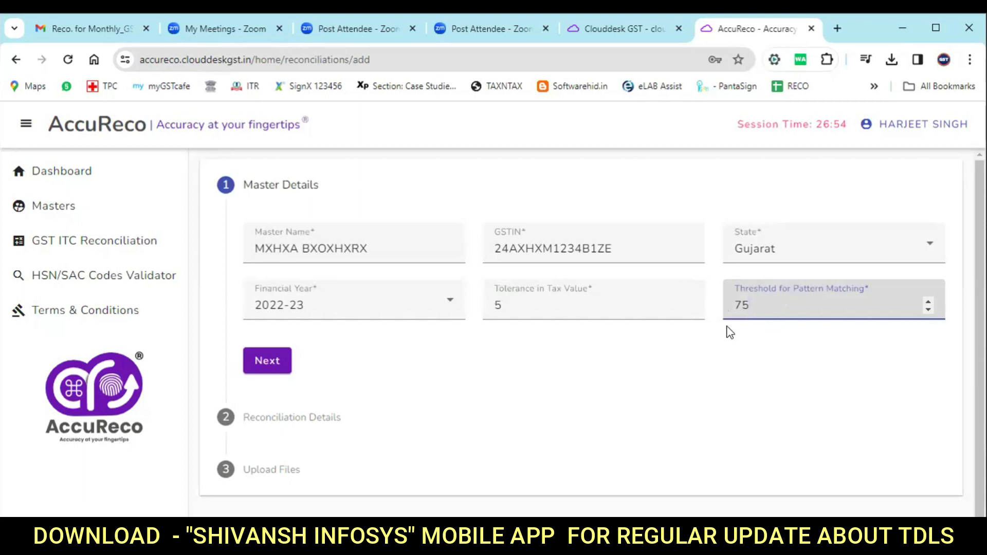
{"action": "left_click", "coordinate": [265, 361]}
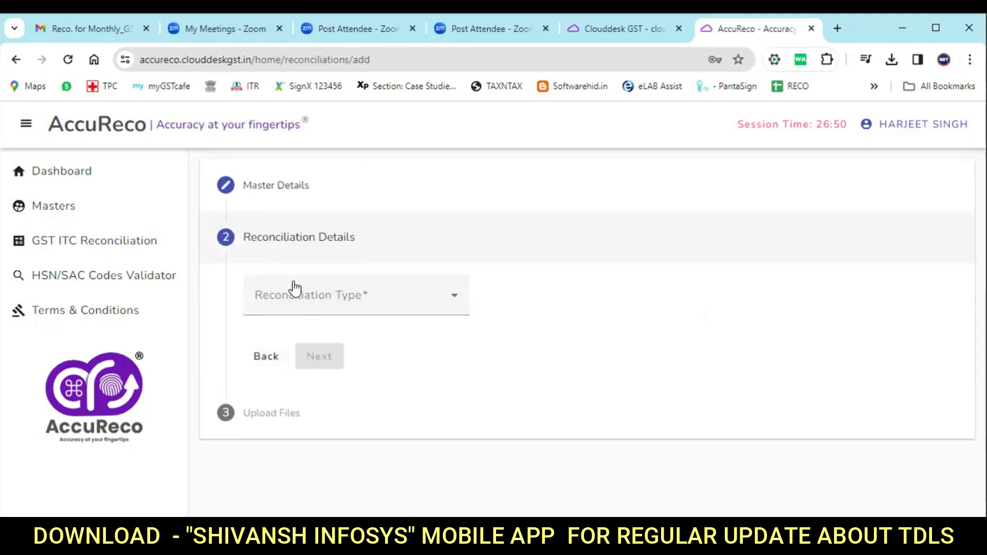
Set the reconciliation type to Monthly GSTR-2B, running from October to October.
{"action": "left_click", "coordinate": [366, 301]}
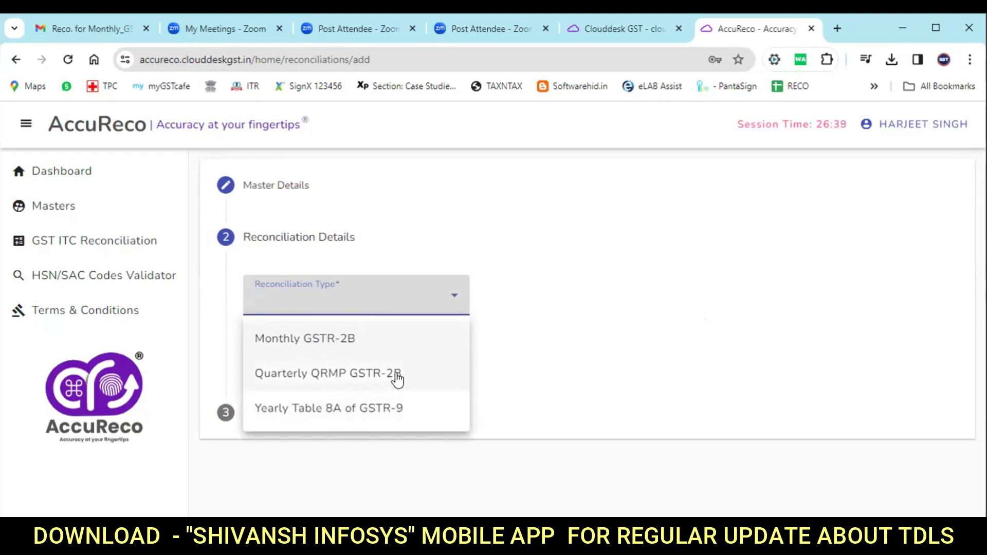
{"action": "left_click", "coordinate": [351, 345]}
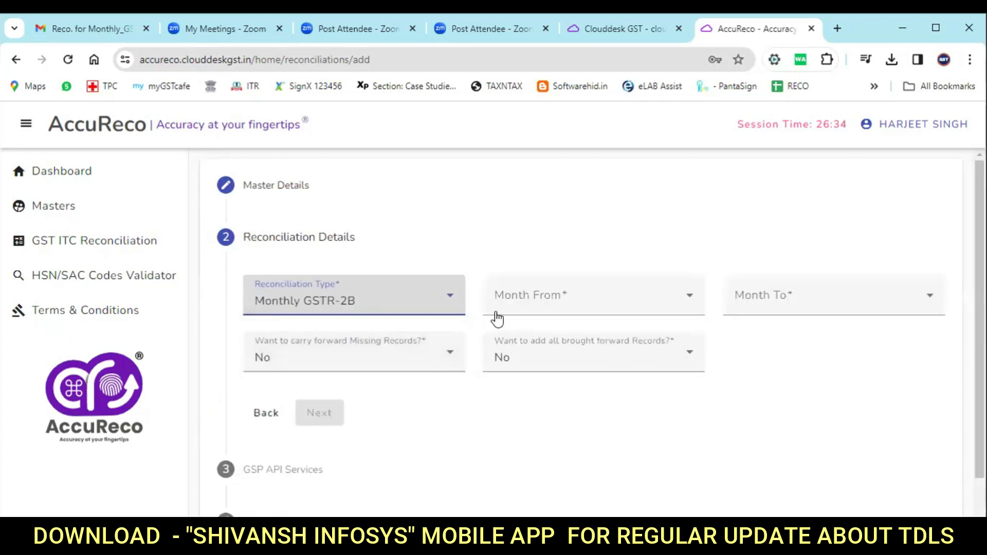
{"action": "left_click", "coordinate": [628, 303]}
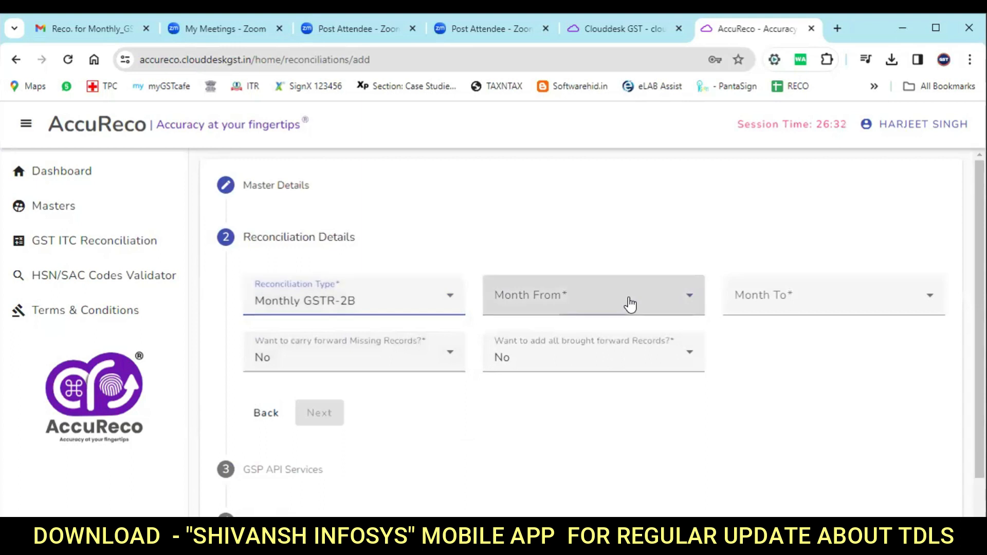
{"action": "scroll", "coordinate": [671, 386], "scroll_direction": "down", "scroll_amount": 3}
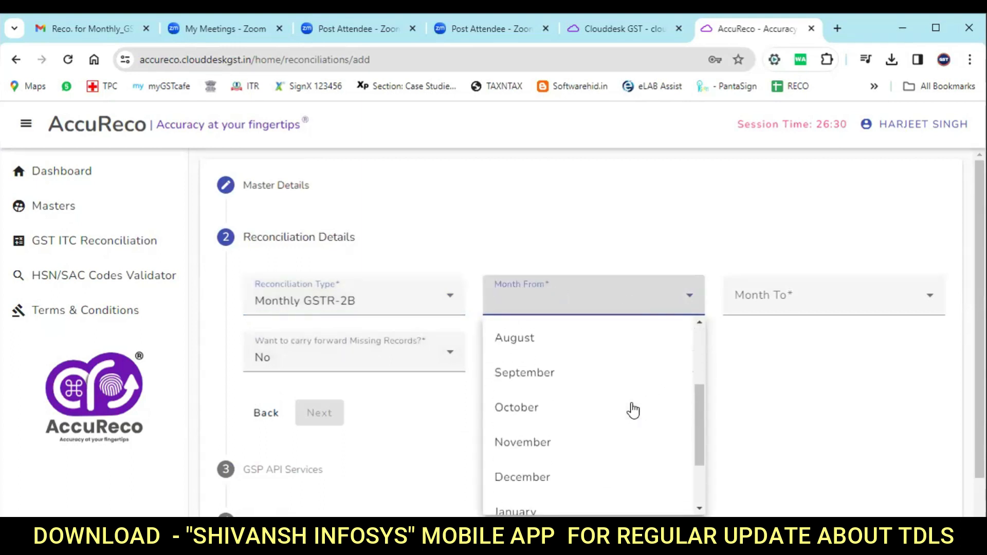
{"action": "left_click", "coordinate": [521, 403]}
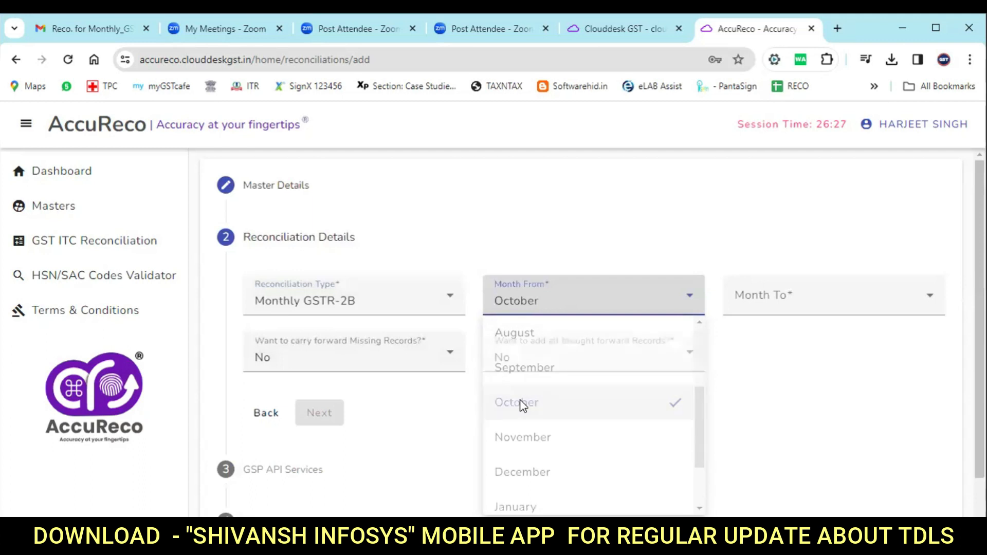
{"action": "left_click", "coordinate": [807, 303]}
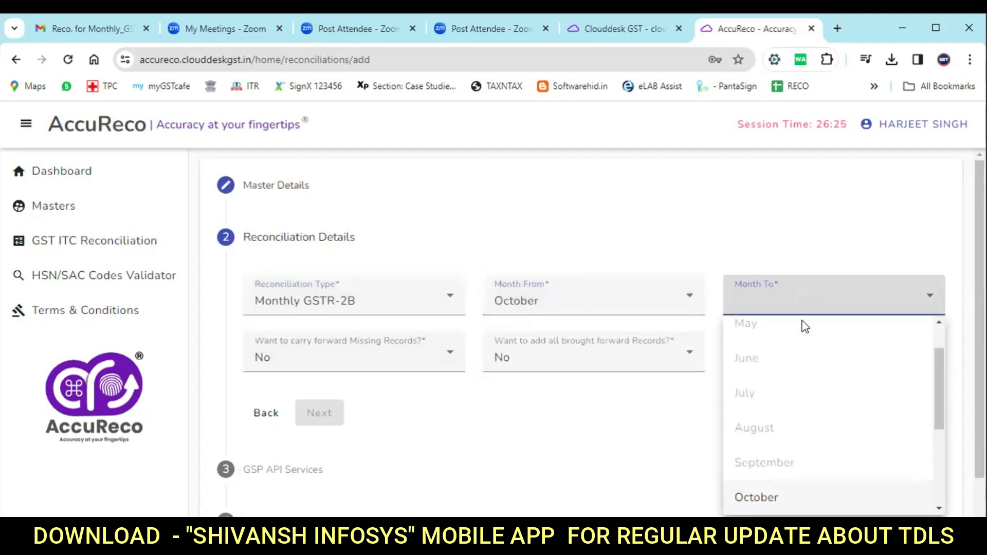
{"action": "left_click", "coordinate": [756, 500]}
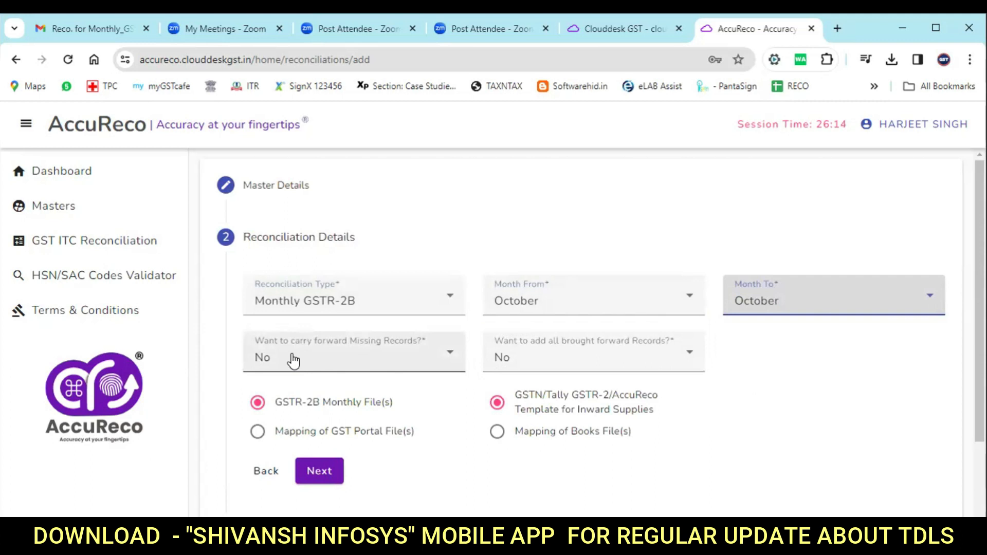
Leave both carry-forward missing records and brought-forward records at No.
{"action": "left_click", "coordinate": [445, 362]}
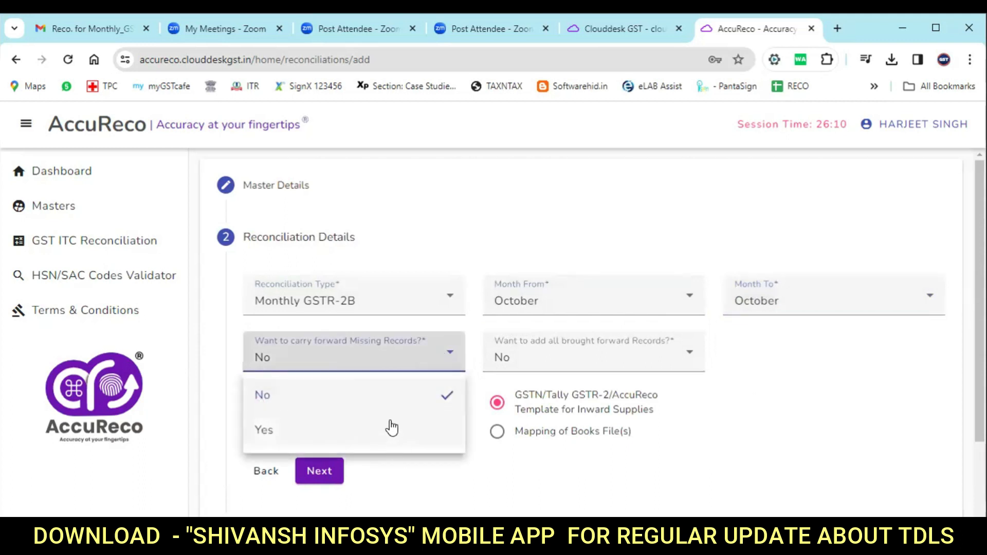
{"action": "left_click", "coordinate": [393, 405]}
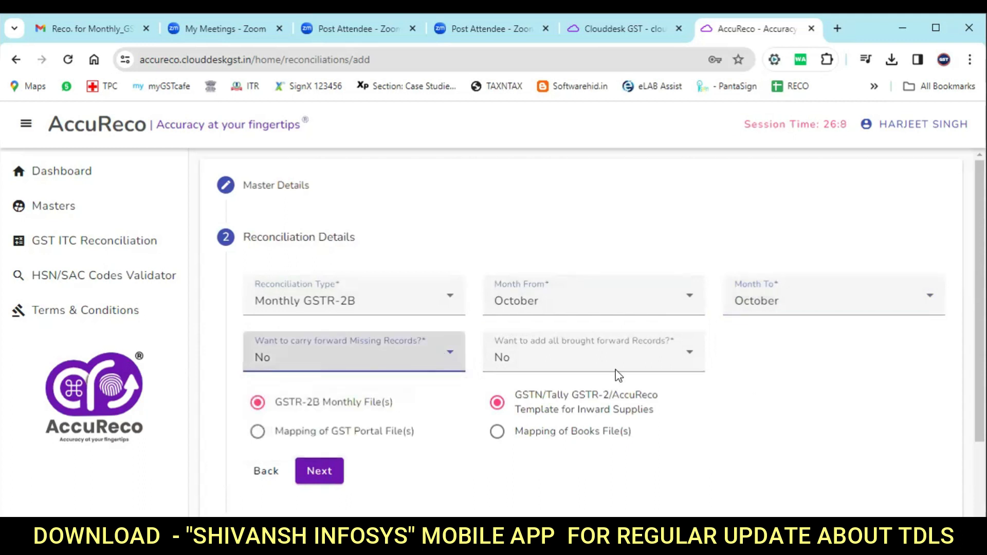
{"action": "left_click", "coordinate": [642, 364]}
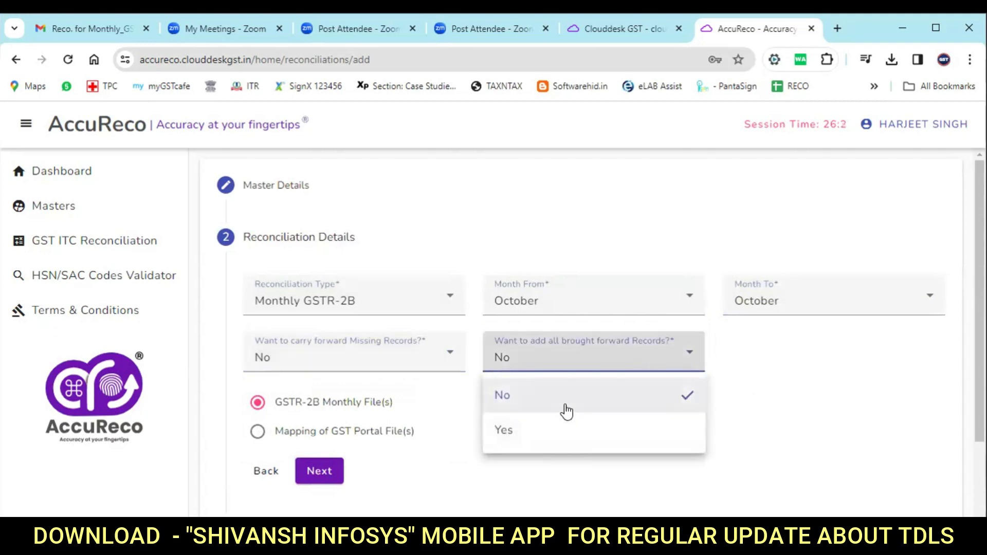
{"action": "left_click", "coordinate": [571, 407]}
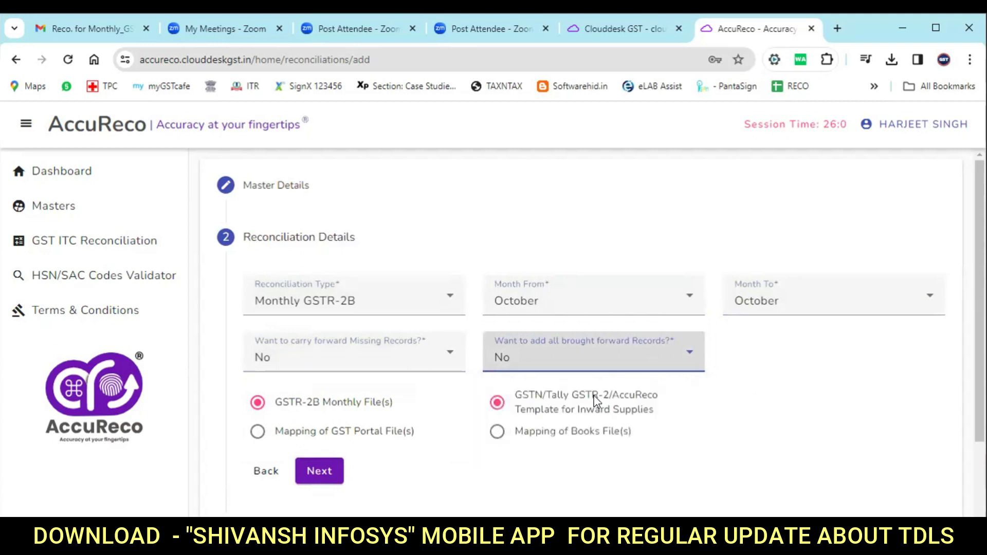
{"action": "scroll", "coordinate": [418, 421], "scroll_direction": "down", "scroll_amount": 1}
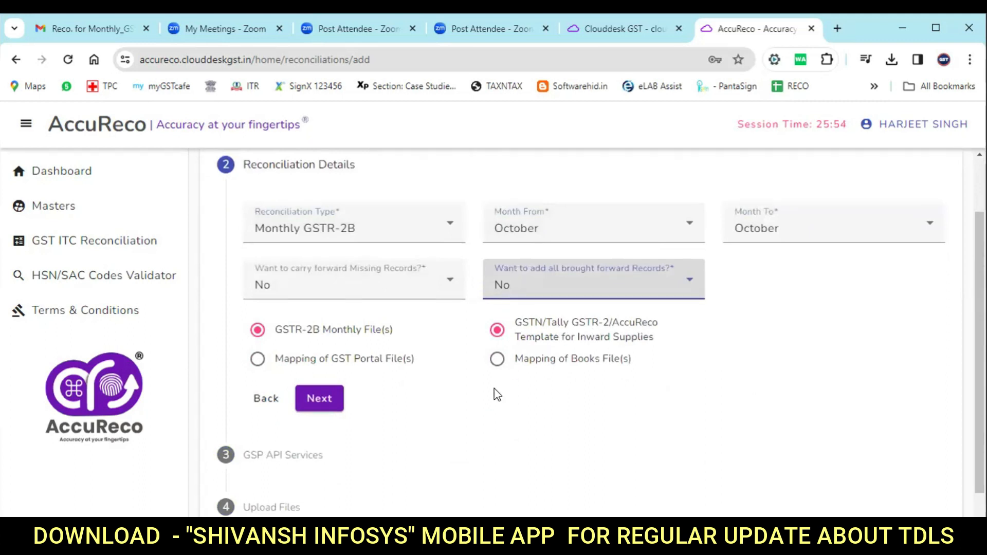
{"action": "scroll", "coordinate": [466, 406], "scroll_direction": "down", "scroll_amount": 1}
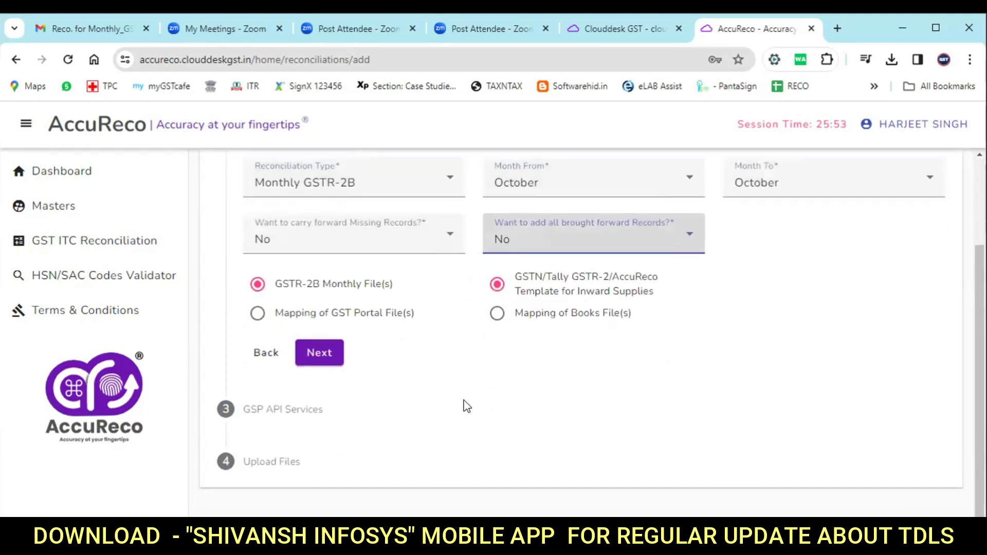
{"action": "left_click", "coordinate": [319, 354]}
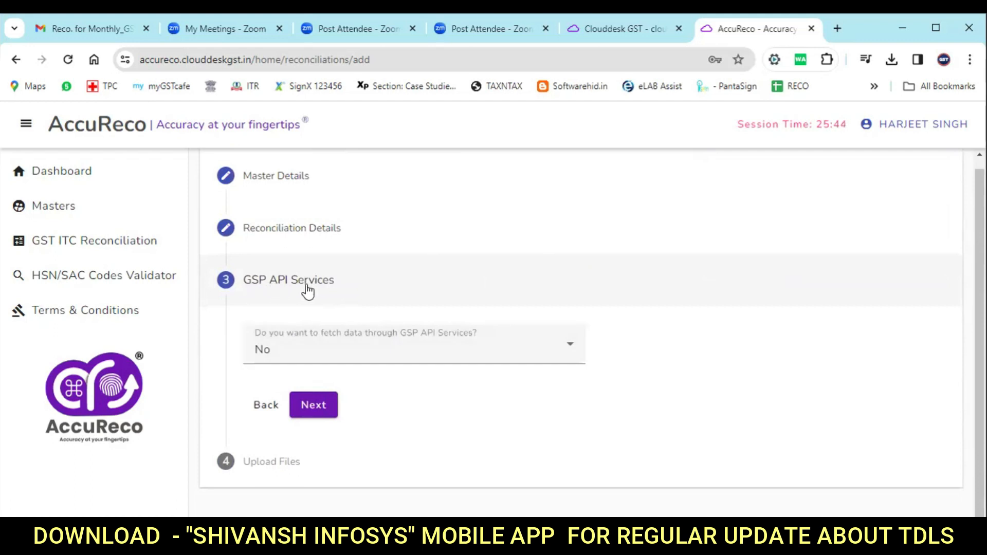
{"action": "left_click", "coordinate": [567, 350]}
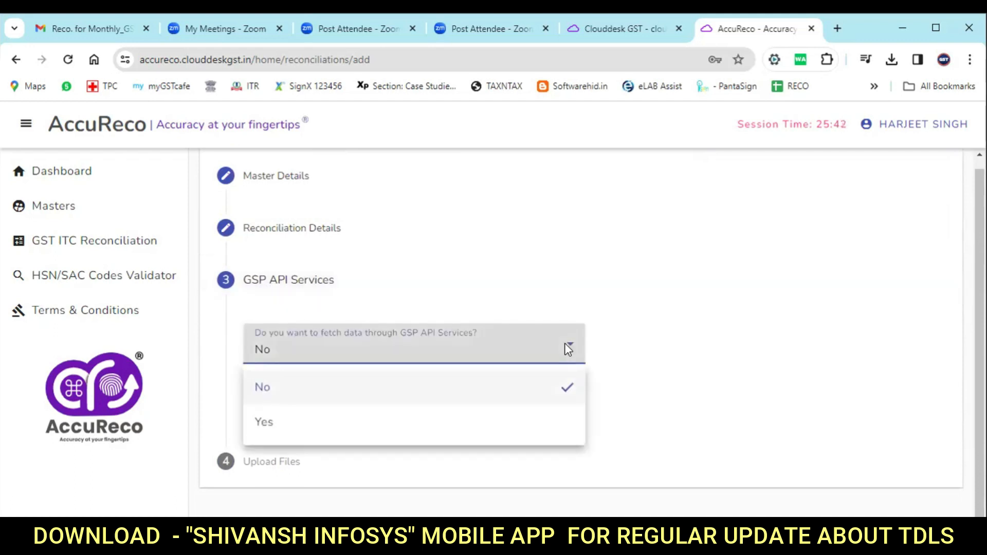
{"action": "left_click", "coordinate": [341, 430]}
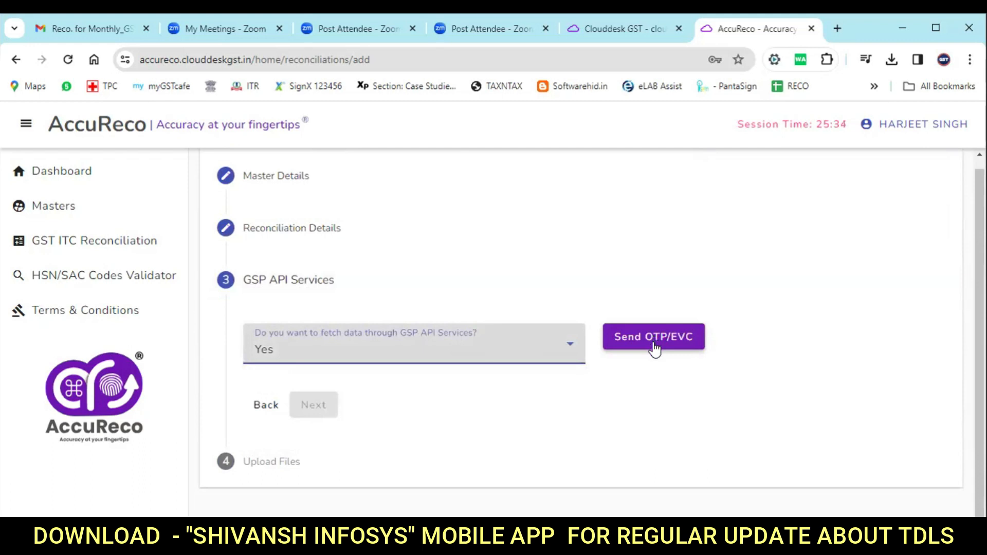
{"action": "scroll", "coordinate": [656, 324], "scroll_direction": "up", "scroll_amount": 1}
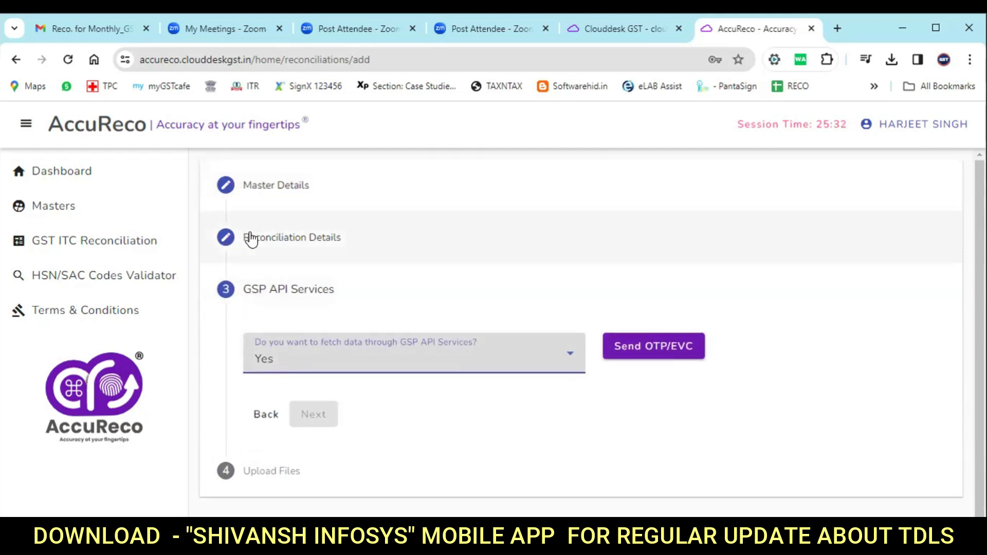
{"action": "left_click", "coordinate": [253, 238]}
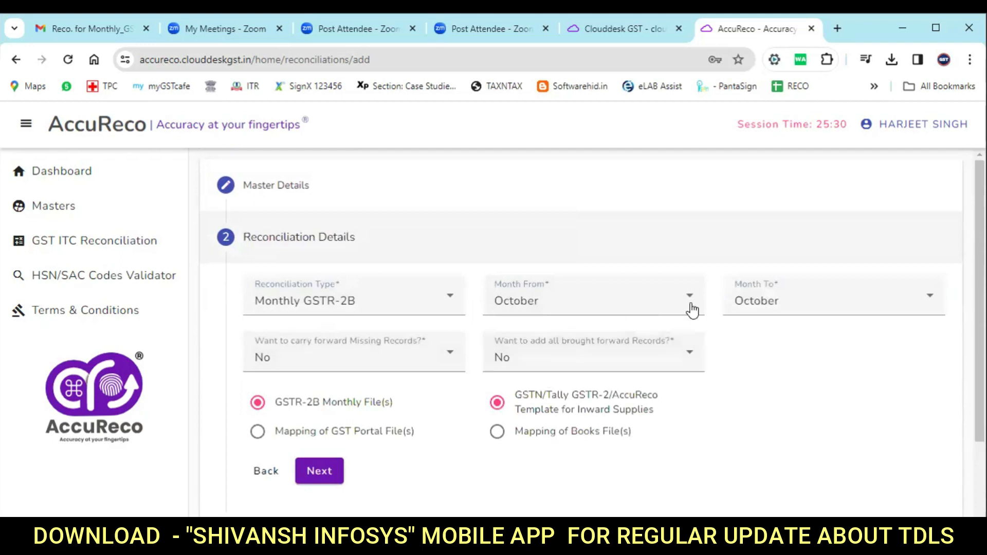
{"action": "scroll", "coordinate": [478, 414], "scroll_direction": "down", "scroll_amount": 2}
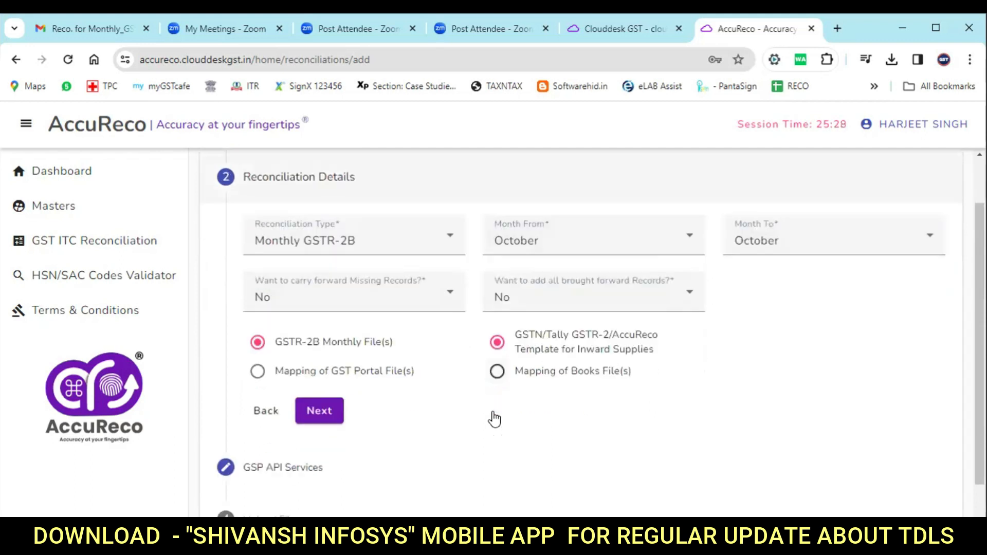
{"action": "left_click", "coordinate": [304, 414]}
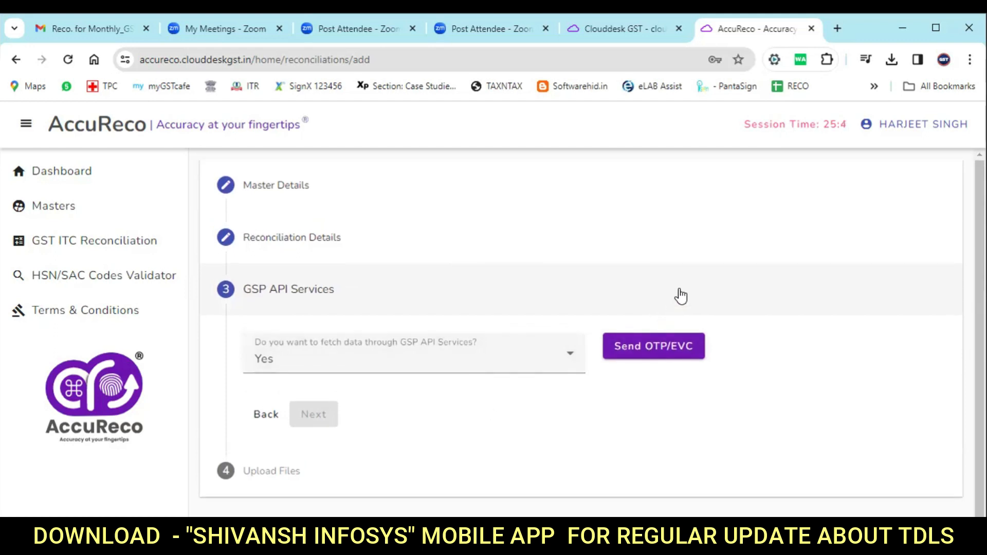
{"action": "left_click", "coordinate": [402, 357]}
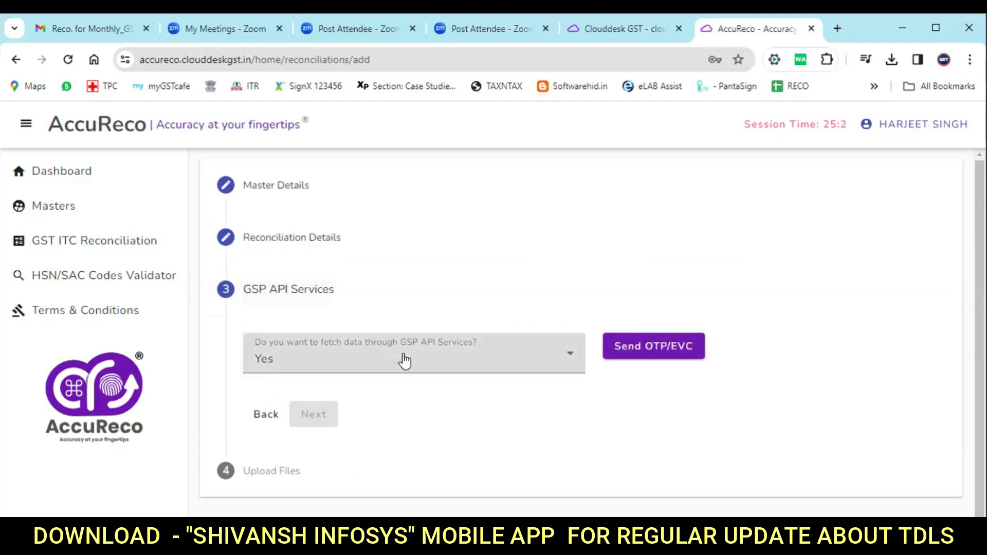
{"action": "left_click", "coordinate": [353, 400]}
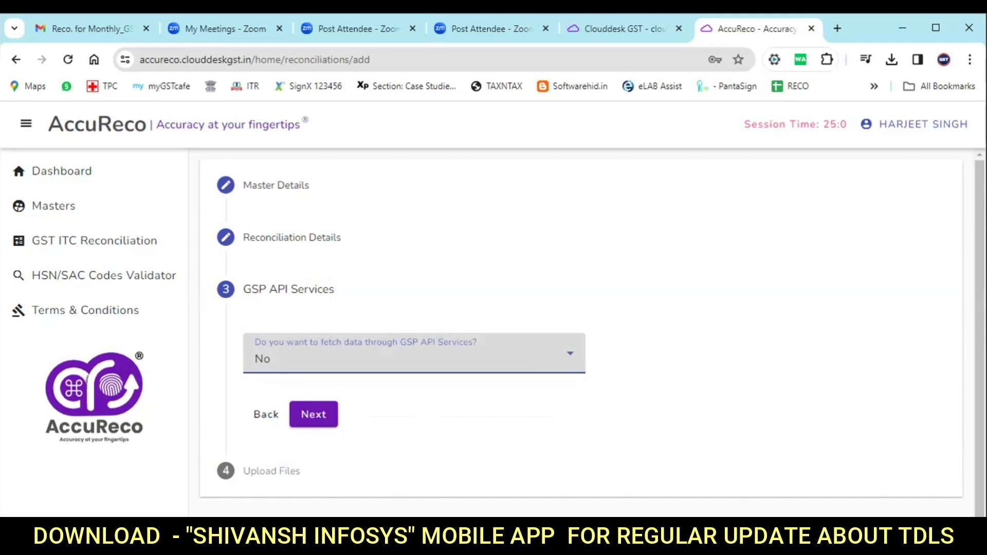
Upload Portal_October_2022-23_550 from the Desktop's October GSTR-2B folder as the GST portal file.
{"action": "left_click", "coordinate": [322, 431]}
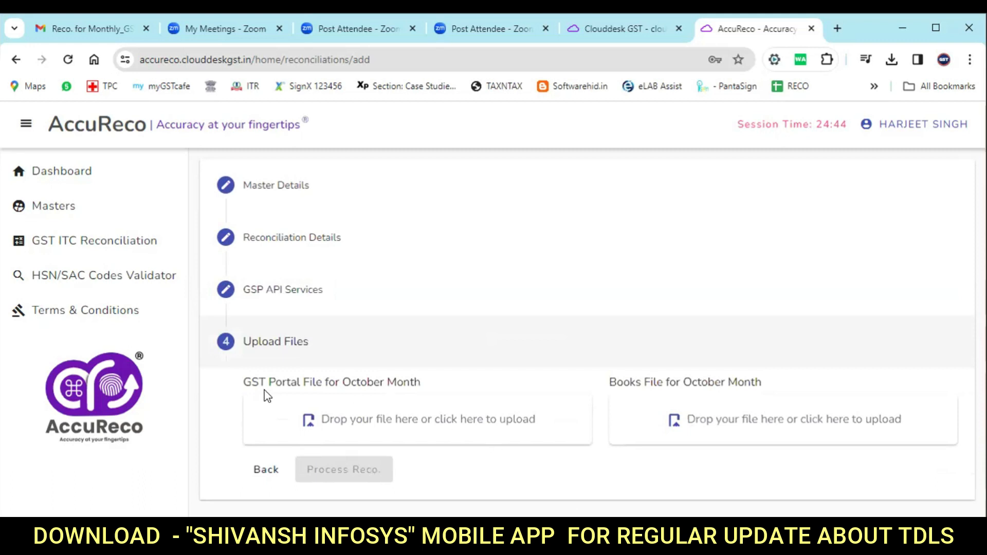
{"action": "left_click_drag", "start_coordinate": [247, 383], "coordinate": [423, 387]}
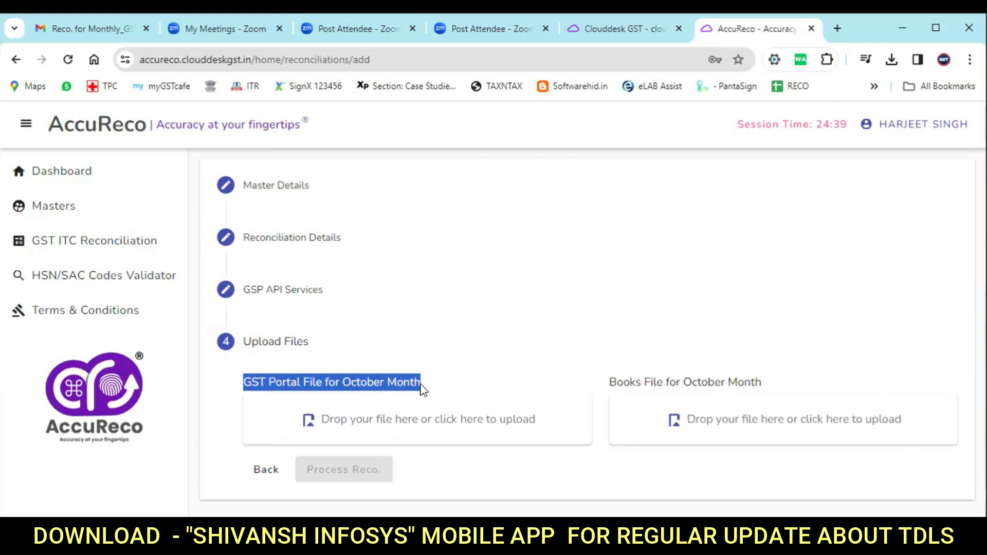
{"action": "left_click", "coordinate": [429, 420]}
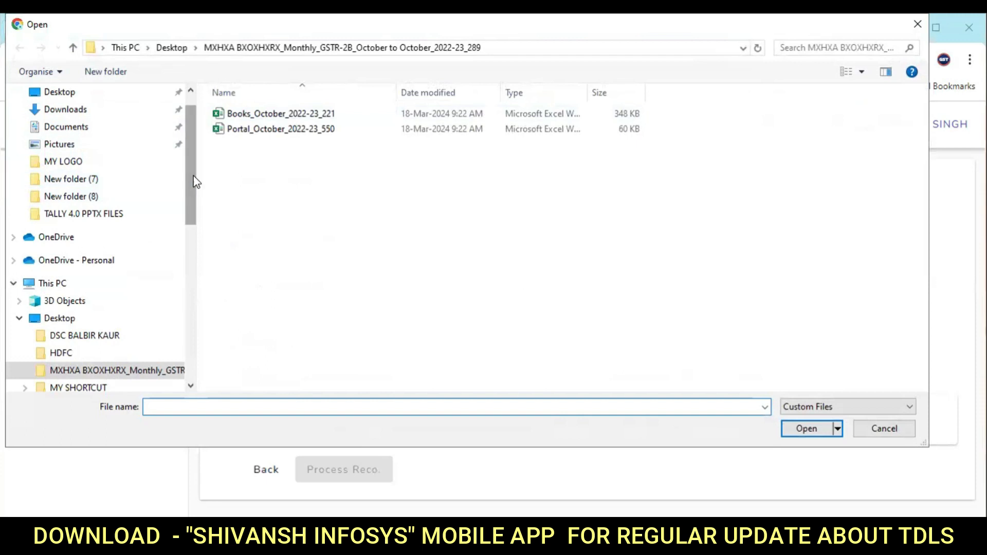
{"action": "scroll", "coordinate": [188, 182], "scroll_direction": "up", "scroll_amount": 1}
{"action": "left_click", "coordinate": [87, 123]}
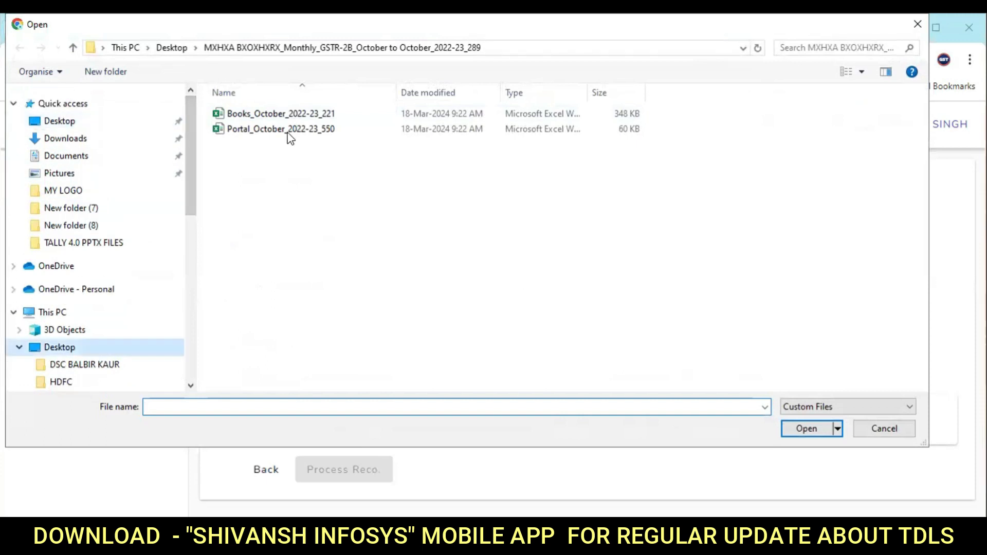
{"action": "double_click", "coordinate": [350, 112]}
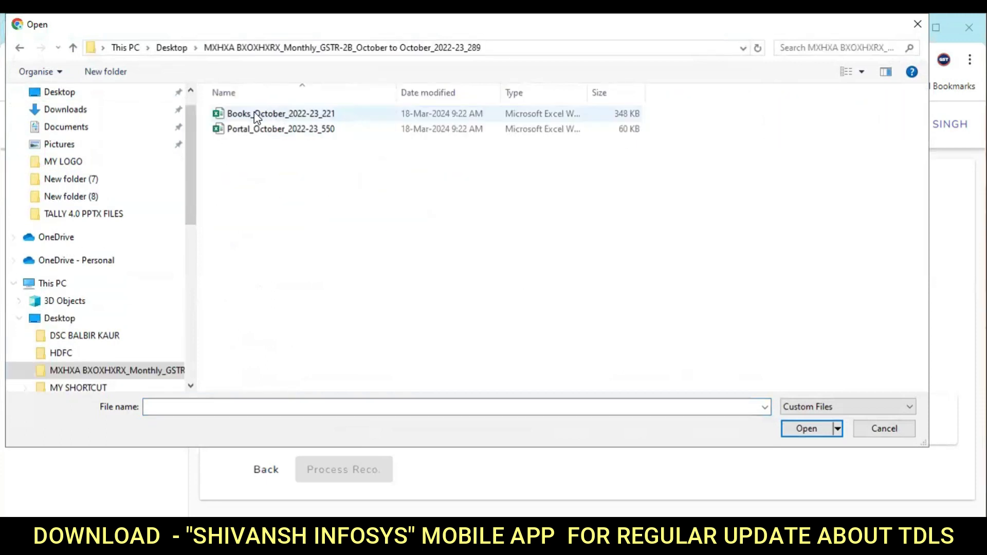
{"action": "left_click", "coordinate": [267, 132]}
{"action": "left_click", "coordinate": [817, 436]}
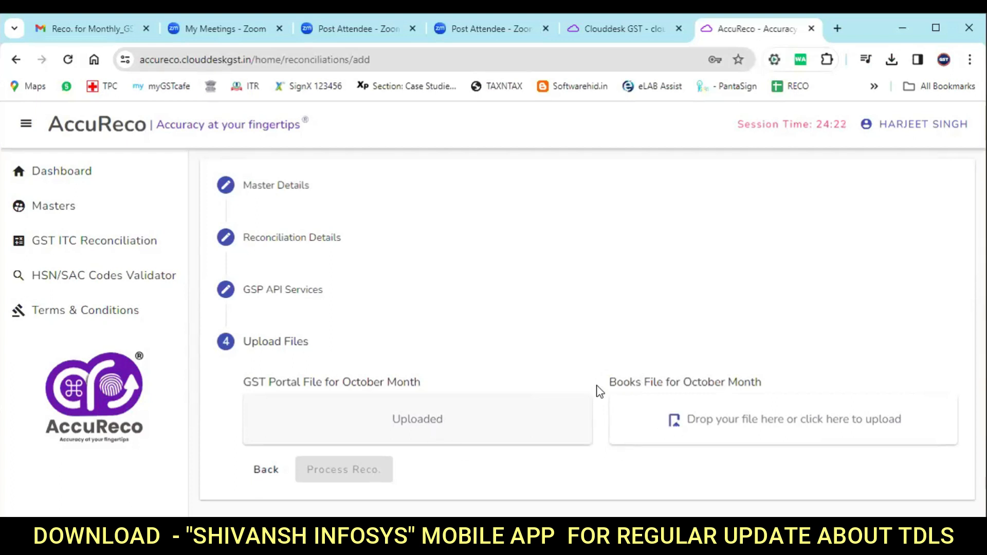
Upload Books_October_2022-23_221 as the books file.
{"action": "left_click_drag", "start_coordinate": [643, 379], "coordinate": [760, 383]}
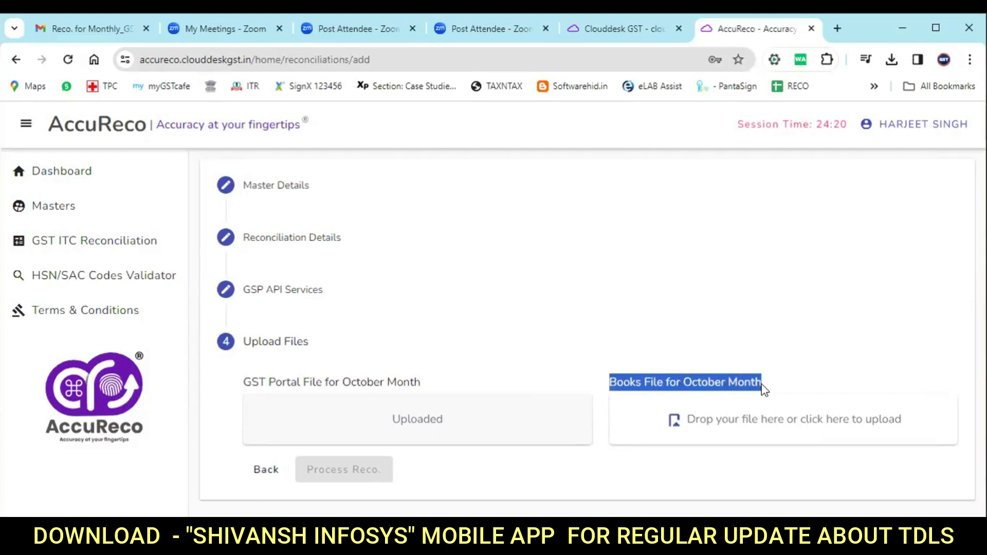
{"action": "left_click", "coordinate": [812, 421]}
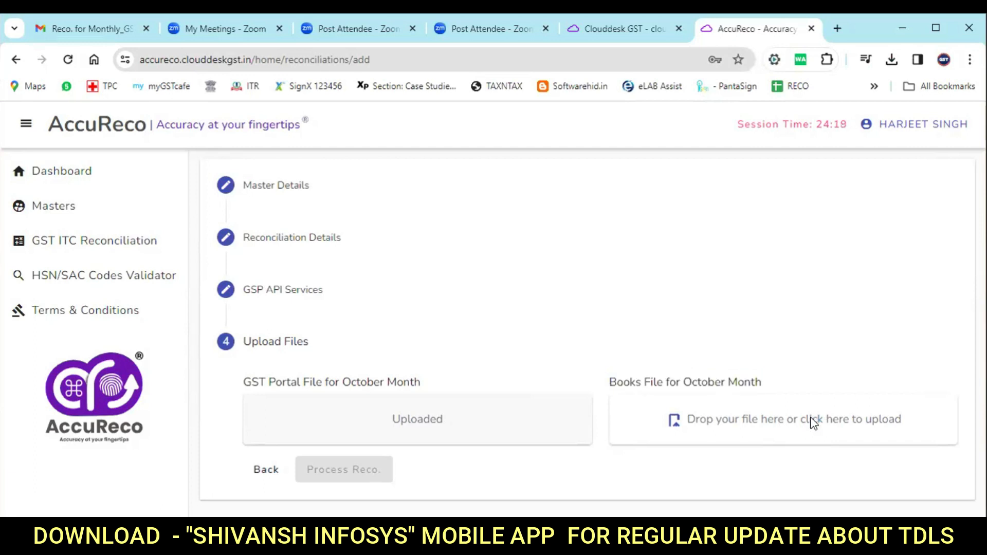
{"action": "left_click", "coordinate": [273, 113]}
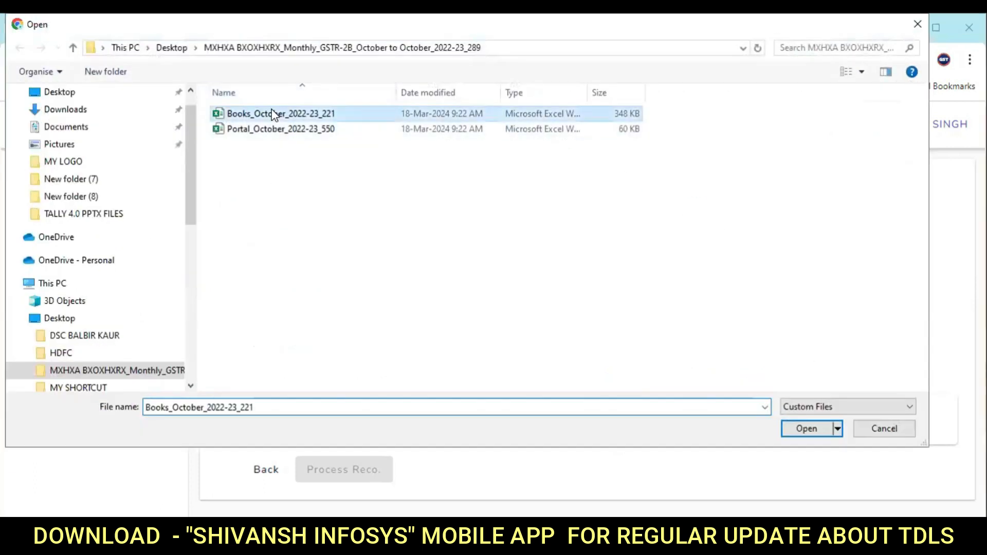
{"action": "left_click", "coordinate": [806, 429]}
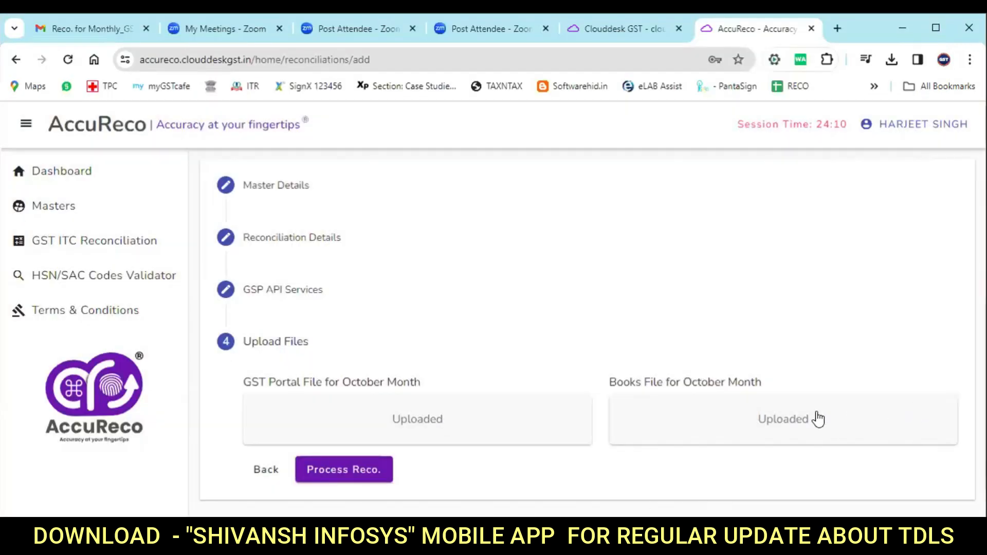
Process the reconciliation, acknowledge the Congratulations message, and open the October report's Actions menu.
{"action": "left_click", "coordinate": [353, 471]}
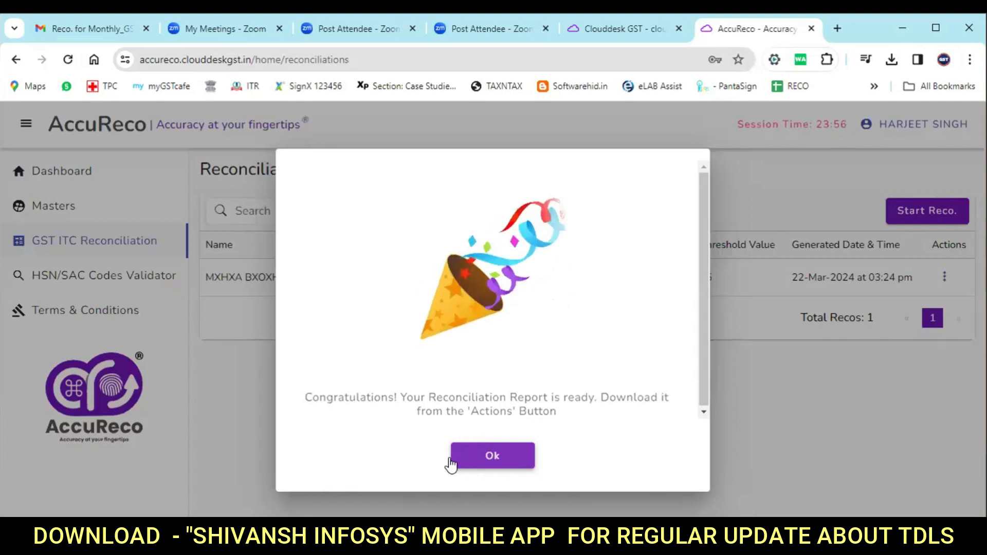
{"action": "left_click", "coordinate": [479, 458]}
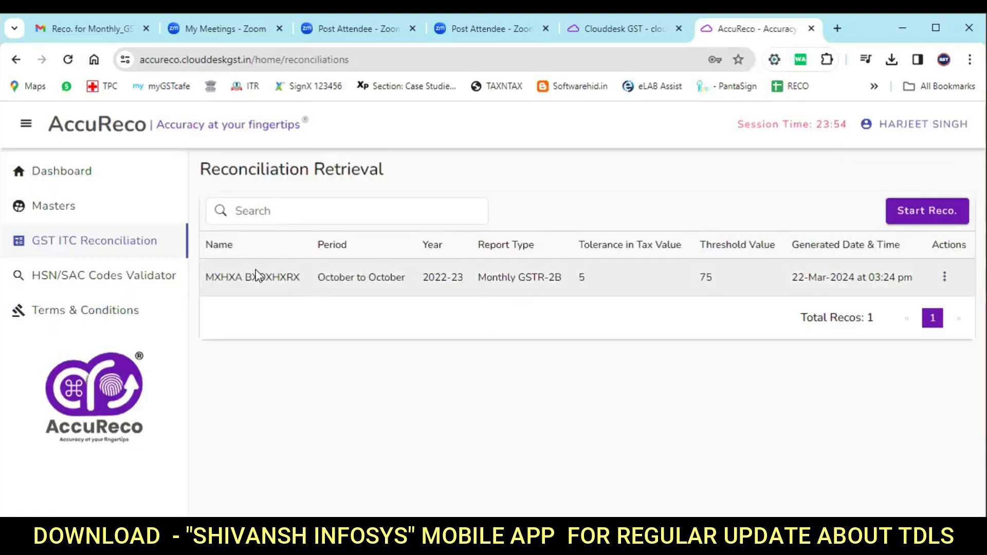
{"action": "left_click", "coordinate": [944, 277]}
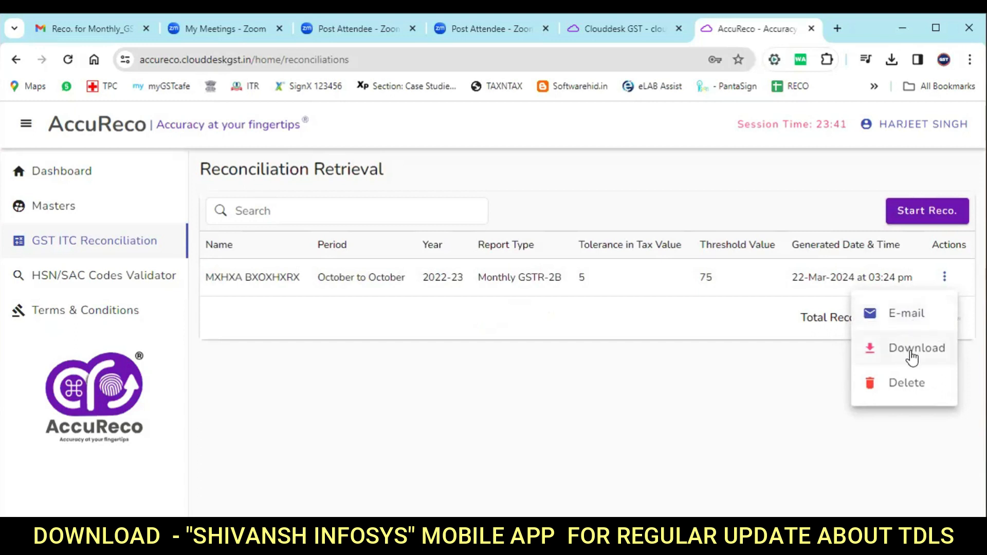
Get the October reconciliation report and open its extracted folder in File Explorer.
{"action": "left_click", "coordinate": [906, 313]}
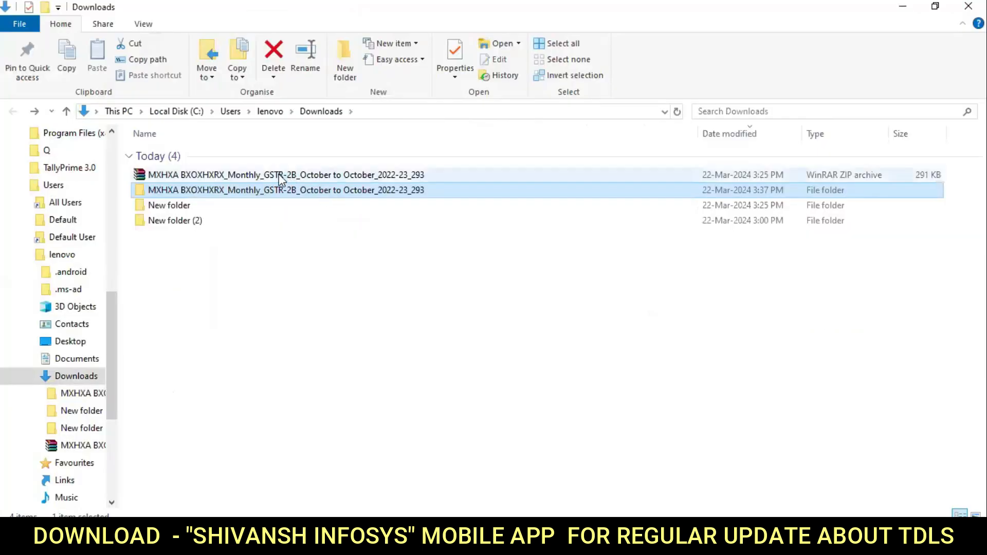
{"action": "left_click", "coordinate": [267, 176]}
{"action": "right_click", "coordinate": [271, 178]}
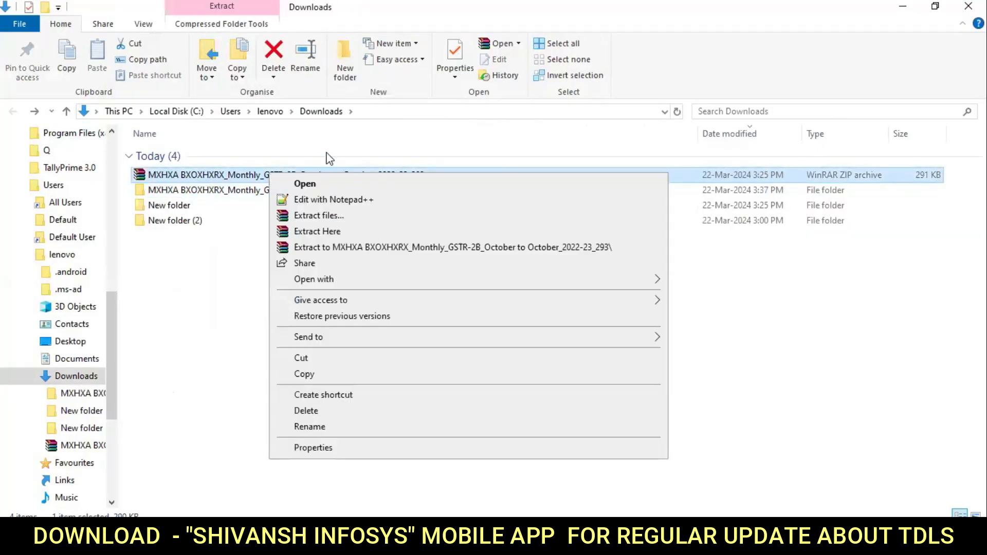
{"action": "left_click", "coordinate": [212, 286]}
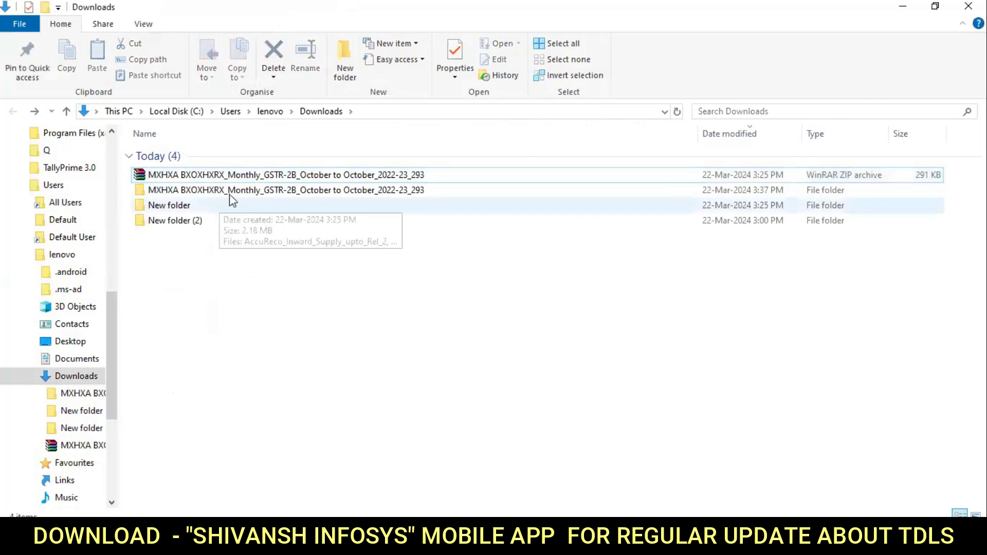
{"action": "left_click", "coordinate": [251, 195]}
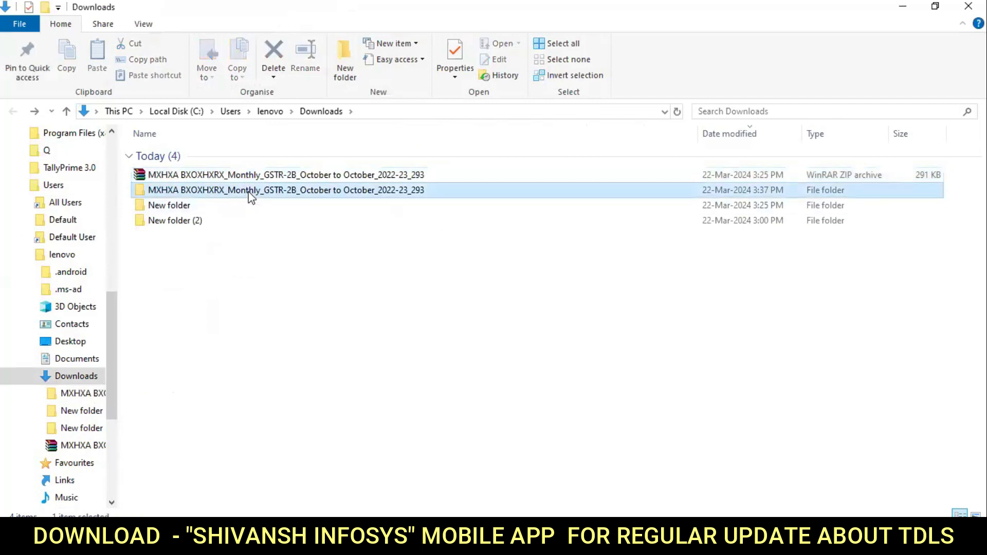
{"action": "double_click", "coordinate": [346, 198]}
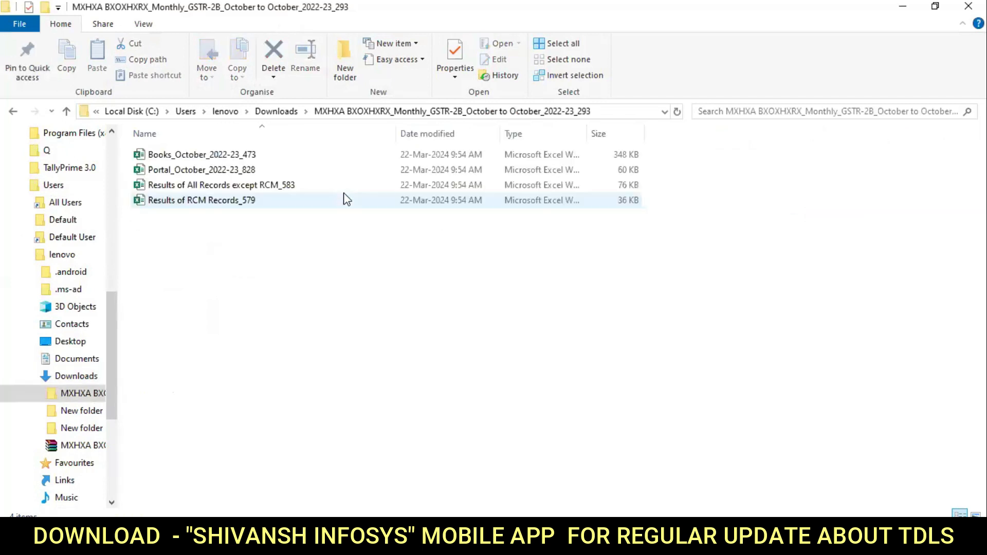
Look over the four result workbooks and open Results of All Records except RCM_583 in Excel.
{"action": "left_click", "coordinate": [218, 161]}
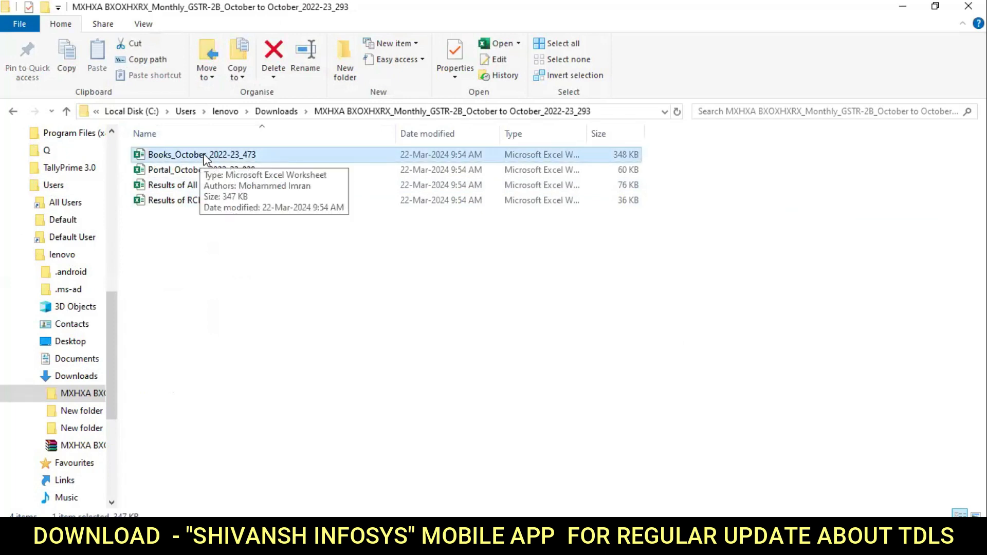
{"action": "left_click", "coordinate": [165, 171]}
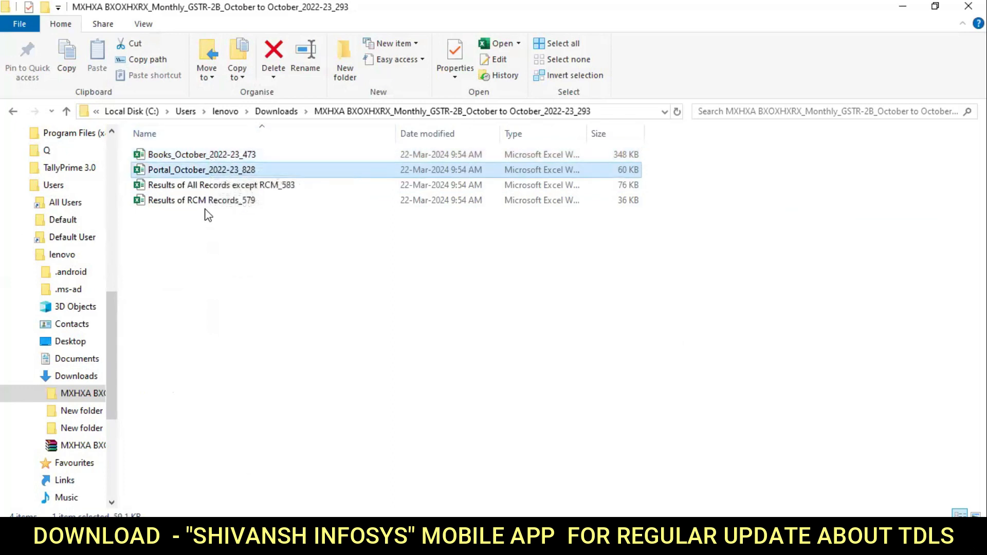
{"action": "left_click", "coordinate": [211, 188]}
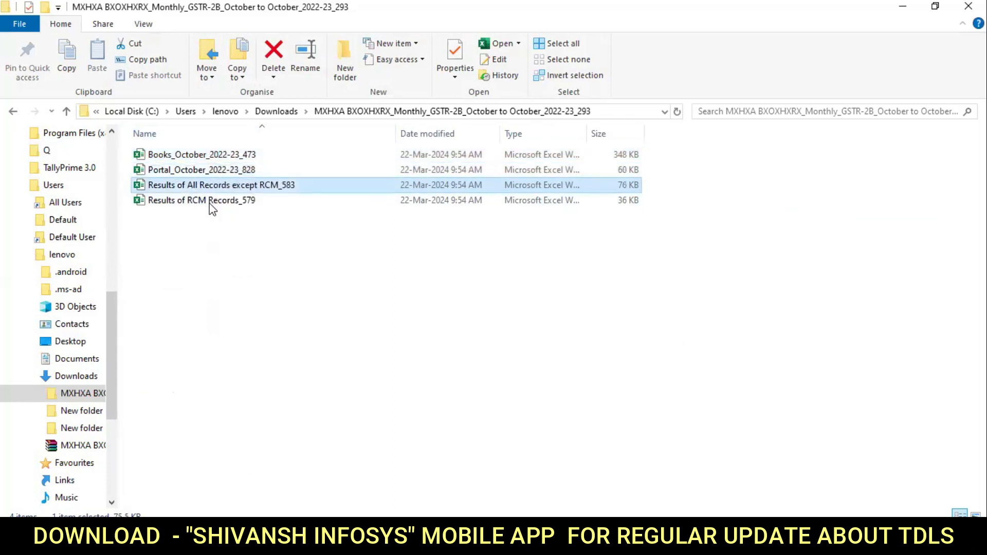
{"action": "left_click", "coordinate": [226, 202]}
{"action": "left_click", "coordinate": [253, 188]}
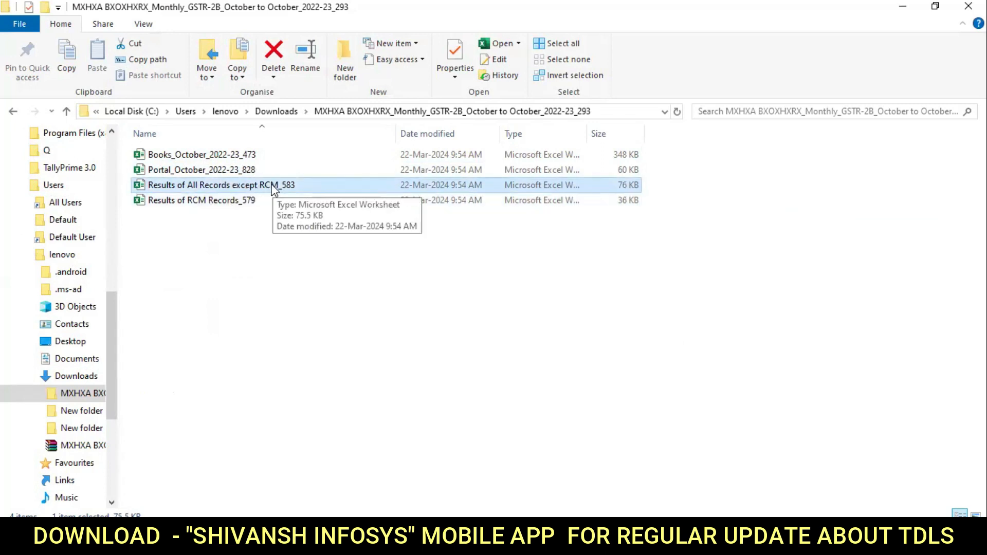
{"action": "left_click", "coordinate": [229, 202]}
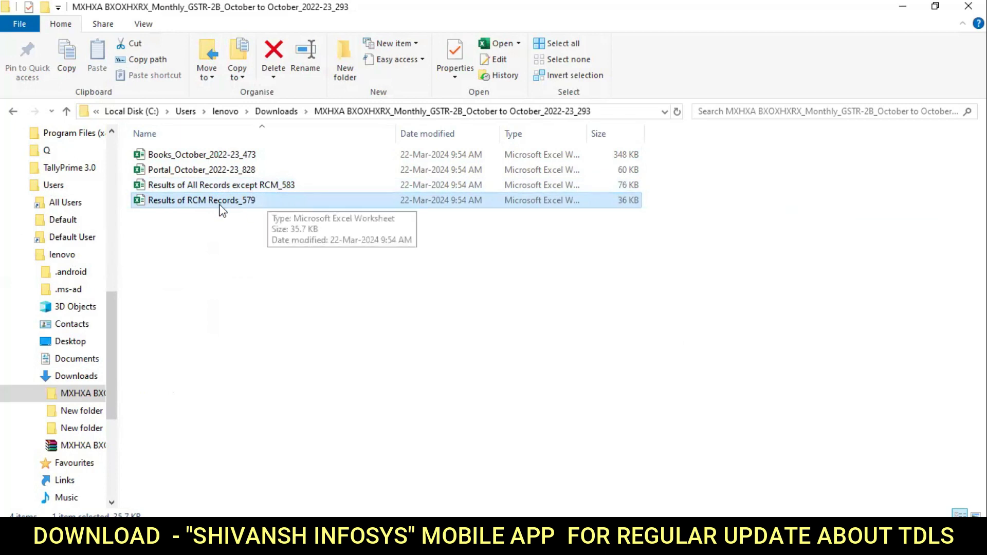
{"action": "left_click", "coordinate": [268, 190]}
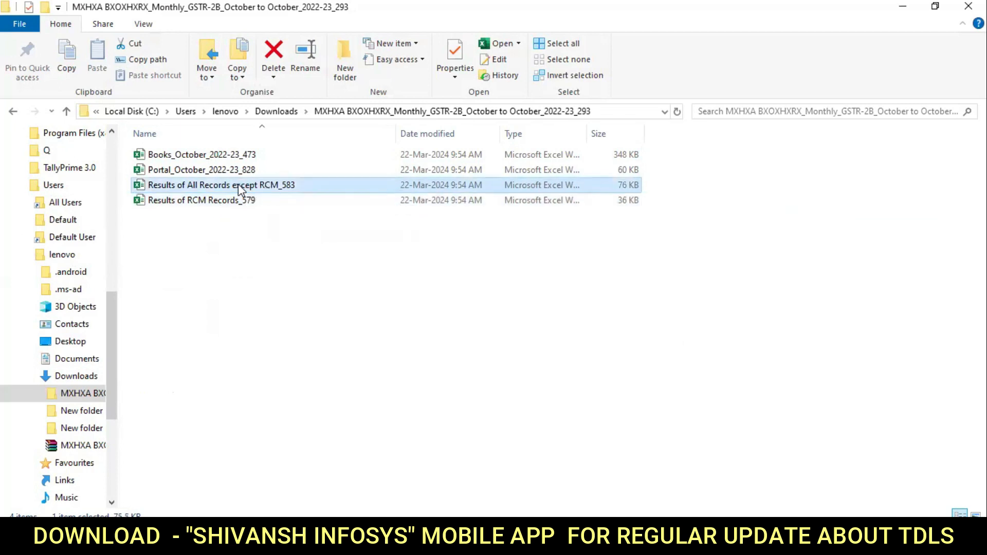
{"action": "double_click", "coordinate": [233, 185]}
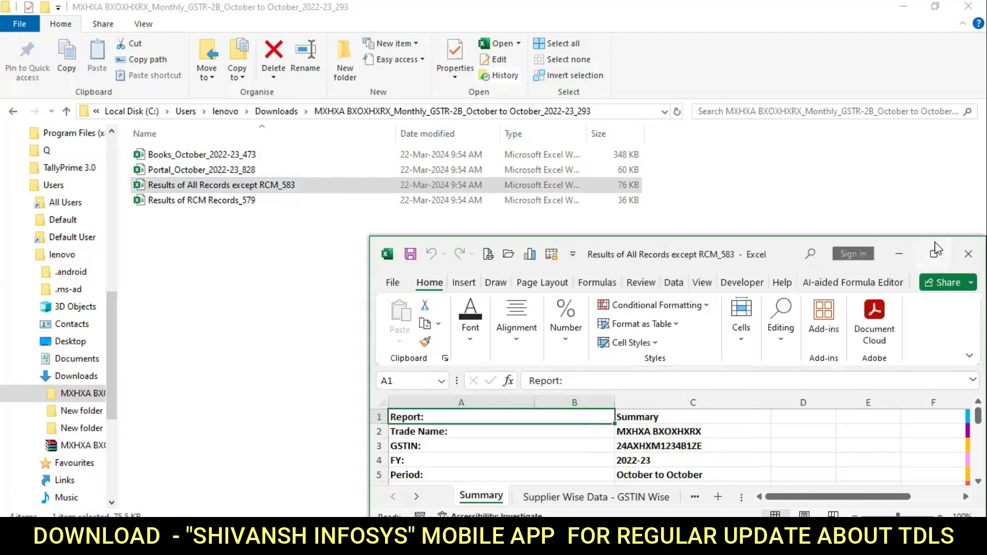
Maximise the Excel window and review the report details in A1:C7, including the generation date in C6.
{"action": "left_click", "coordinate": [935, 251]}
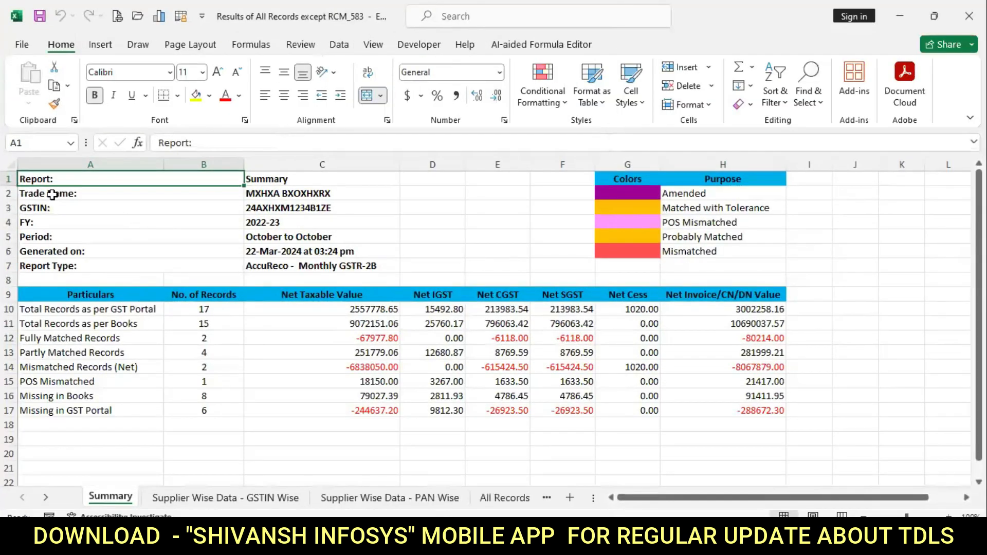
{"action": "left_click_drag", "start_coordinate": [60, 178], "coordinate": [283, 264]}
{"action": "left_click", "coordinate": [296, 250]}
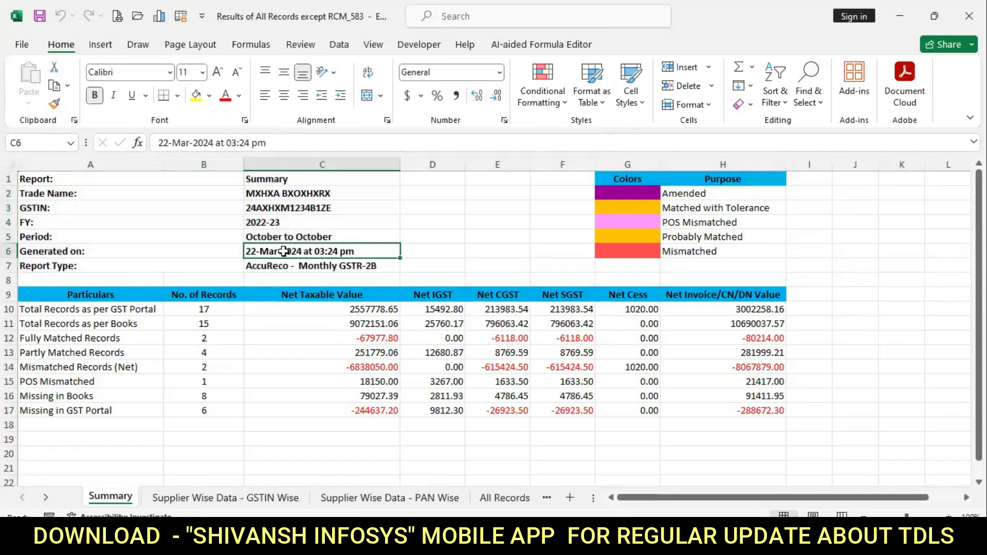
{"action": "left_click", "coordinate": [418, 248]}
Review the colour legend in G1:H7: Amended, Matched with Tolerance, Probably Matched and Mismatched.
{"action": "left_click_drag", "start_coordinate": [612, 179], "coordinate": [701, 250]}
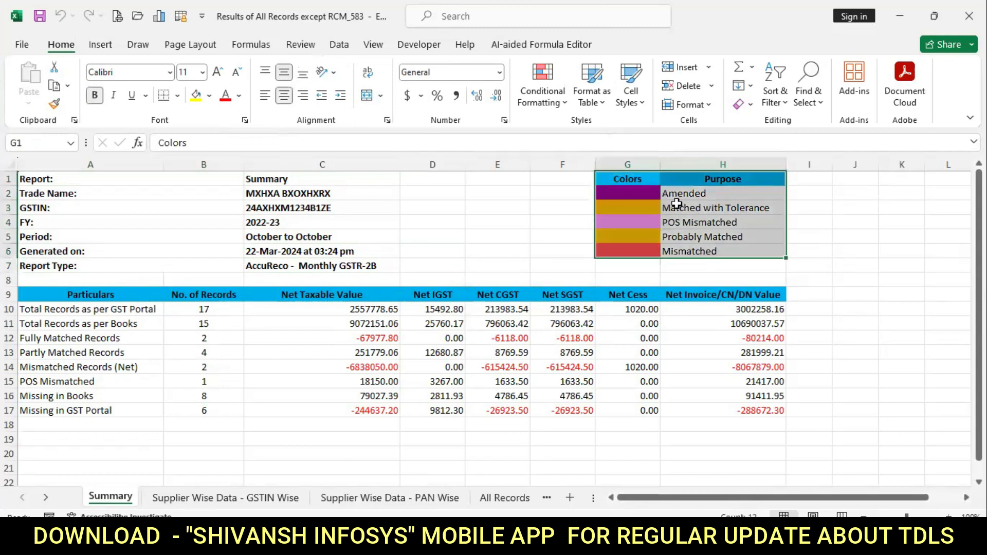
{"action": "left_click", "coordinate": [655, 195]}
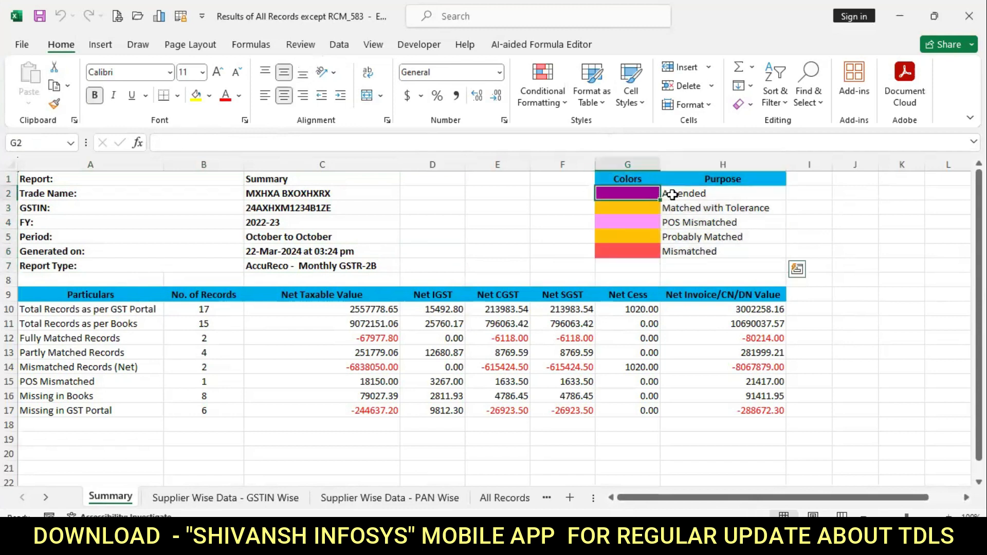
{"action": "left_click_drag", "start_coordinate": [672, 195], "coordinate": [673, 195]}
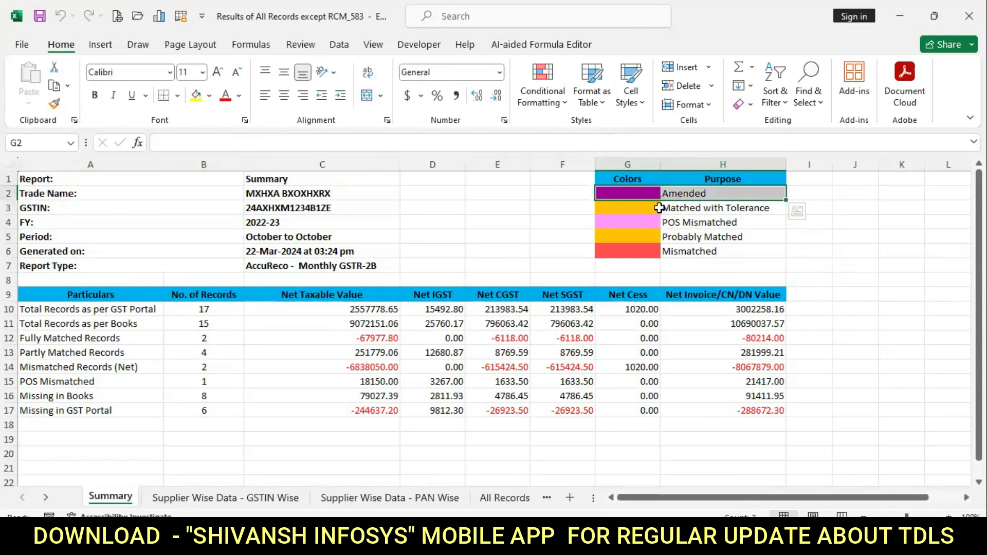
{"action": "left_click", "coordinate": [659, 208]}
{"action": "left_click_drag", "start_coordinate": [673, 208], "coordinate": [663, 224]}
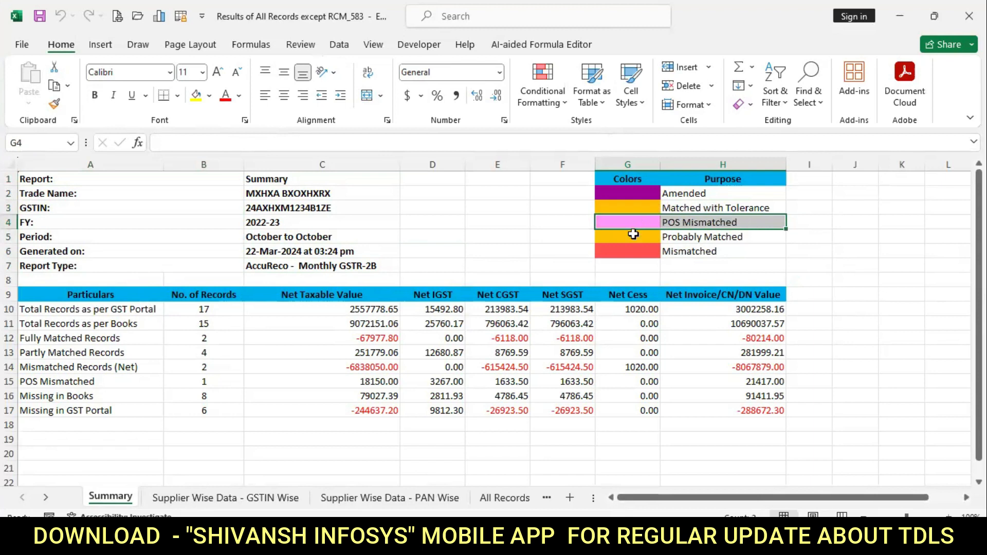
{"action": "left_click", "coordinate": [633, 235]}
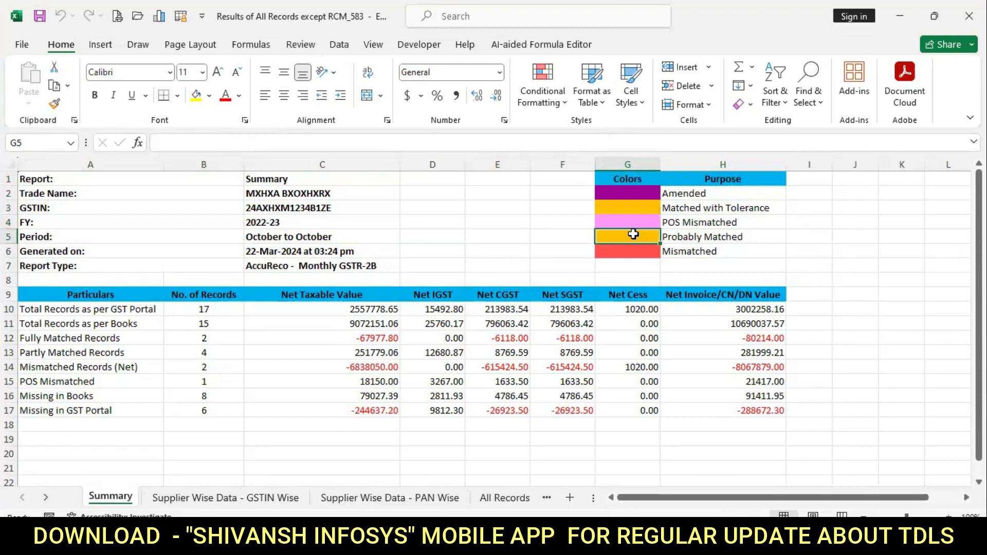
{"action": "key", "text": "shift+Right"}
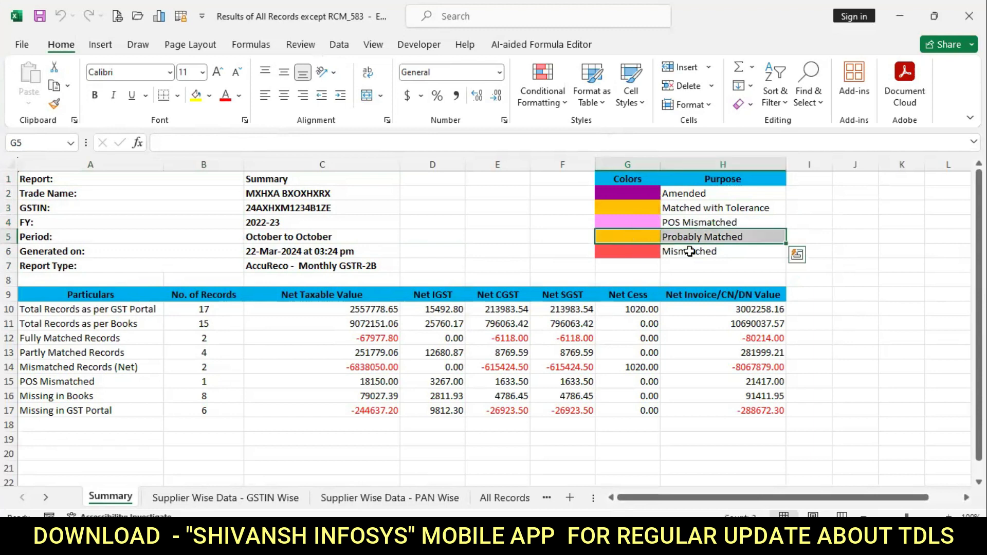
{"action": "left_click_drag", "start_coordinate": [633, 252], "coordinate": [690, 251]}
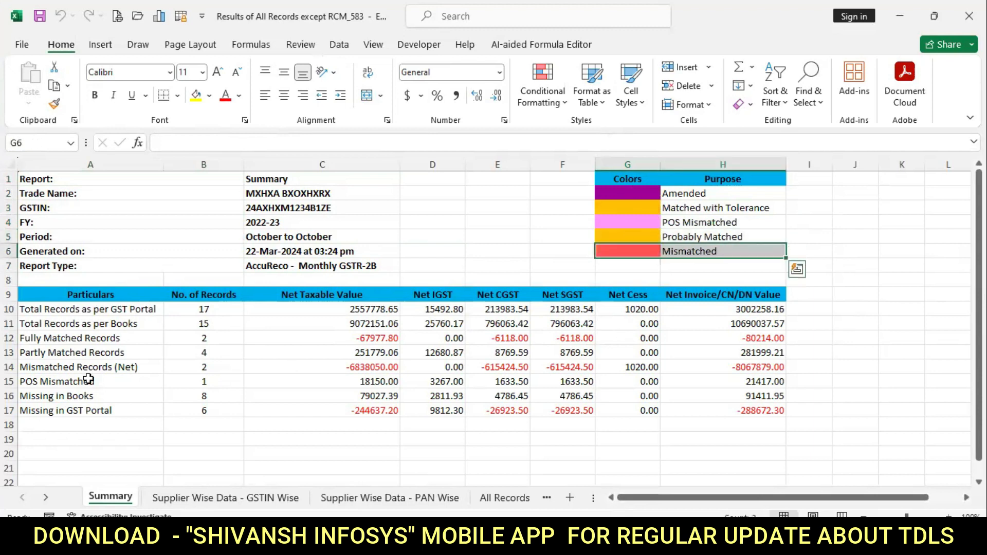
Review the summary table A10:H18, starting with Total Records as per GST Portal.
{"action": "left_click_drag", "start_coordinate": [426, 441], "coordinate": [41, 454]}
{"action": "left_click_drag", "start_coordinate": [62, 309], "coordinate": [733, 414]}
{"action": "left_click_drag", "start_coordinate": [132, 309], "coordinate": [392, 310]}
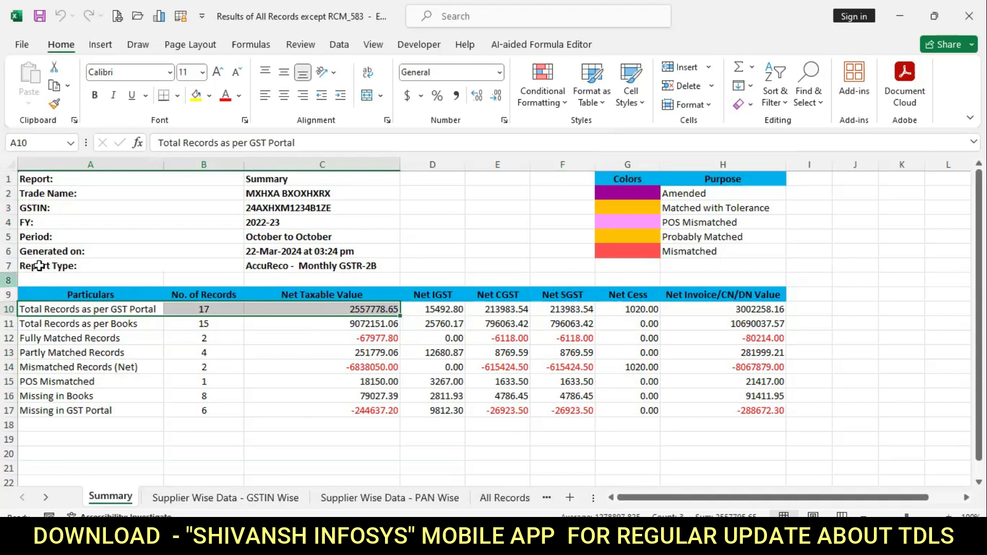
{"action": "left_click", "coordinate": [61, 325]}
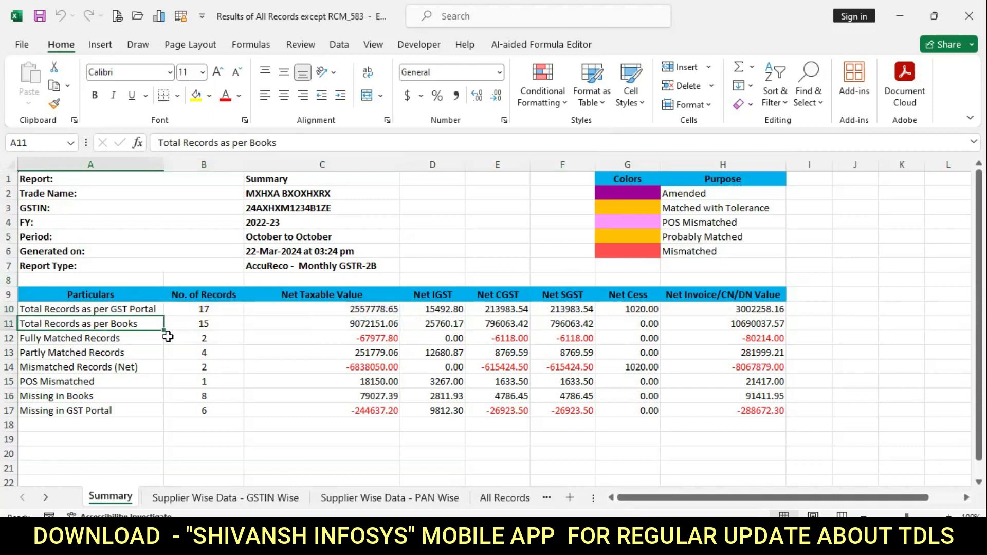
{"action": "left_click", "coordinate": [143, 310]}
{"action": "left_click_drag", "start_coordinate": [138, 326], "coordinate": [200, 325]}
{"action": "left_click_drag", "start_coordinate": [131, 340], "coordinate": [198, 339]}
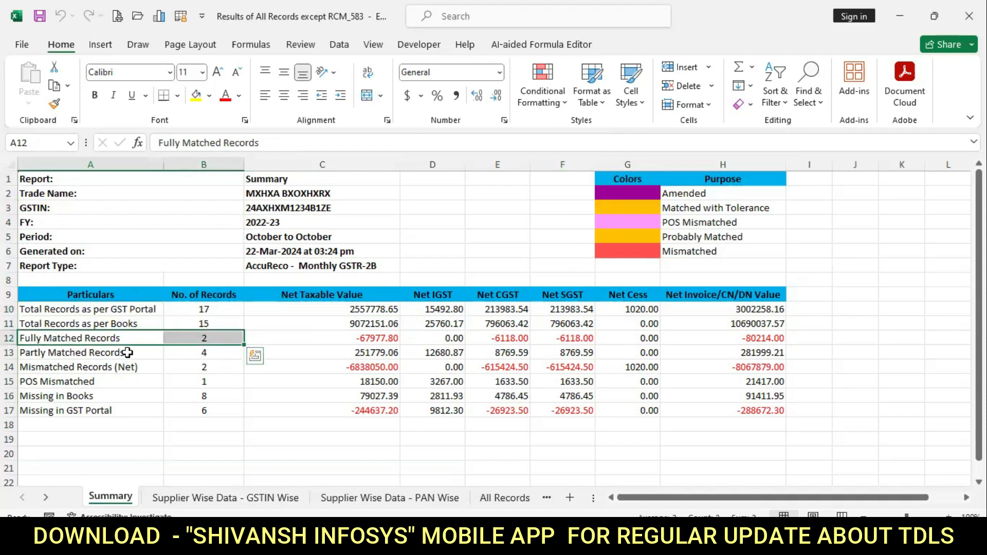
{"action": "left_click_drag", "start_coordinate": [127, 353], "coordinate": [203, 352]}
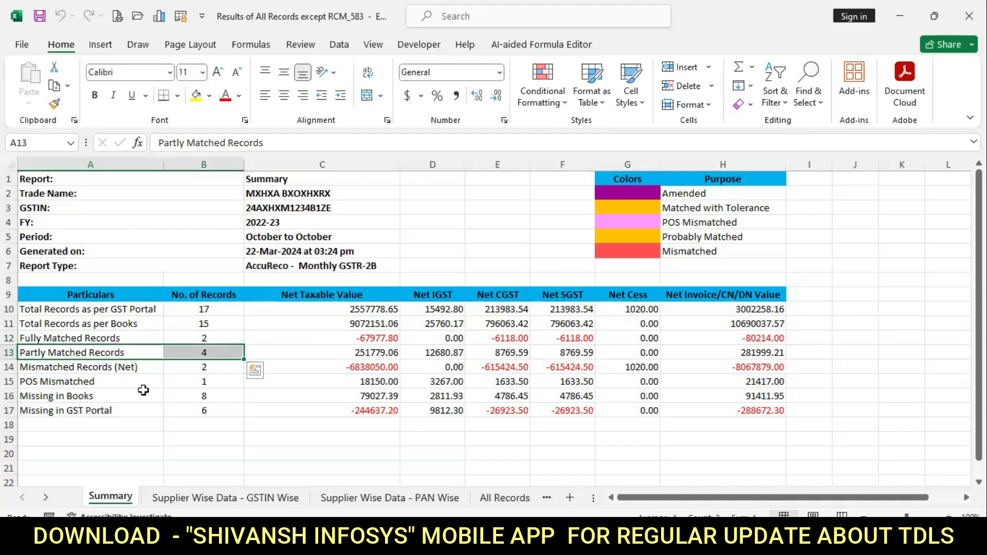
{"action": "left_click", "coordinate": [125, 369]}
{"action": "left_click", "coordinate": [125, 384]}
{"action": "left_click_drag", "start_coordinate": [150, 382], "coordinate": [197, 381]}
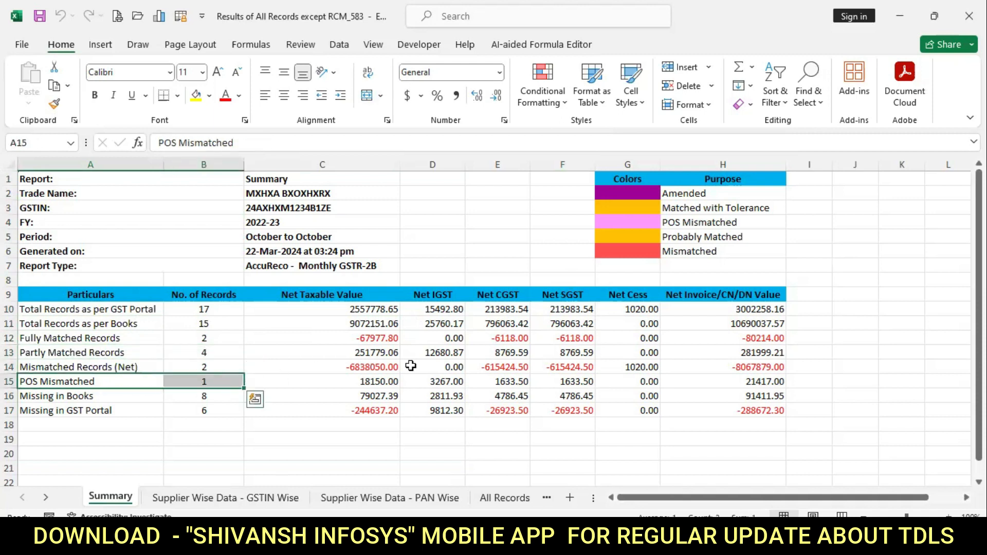
{"action": "left_click", "coordinate": [130, 399]}
{"action": "left_click_drag", "start_coordinate": [140, 397], "coordinate": [194, 411]}
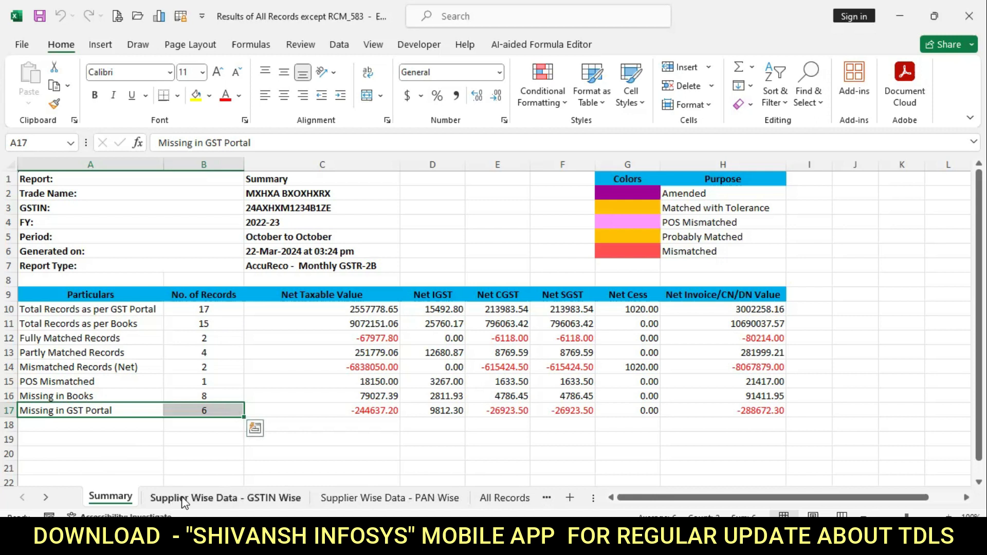
On the Supplier Wise Data - GSTIN Wise sheet, select the supplier columns Sr. No. through Regd. State.
{"action": "left_click", "coordinate": [252, 502]}
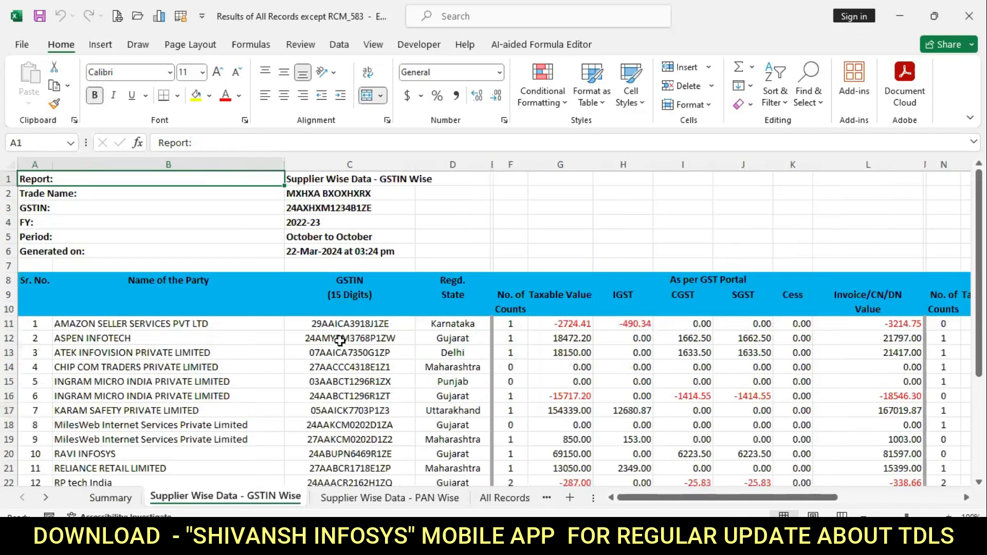
{"action": "scroll", "coordinate": [340, 343], "scroll_direction": "down", "scroll_amount": 2}
{"action": "scroll", "coordinate": [340, 343], "scroll_direction": "down", "scroll_amount": 3}
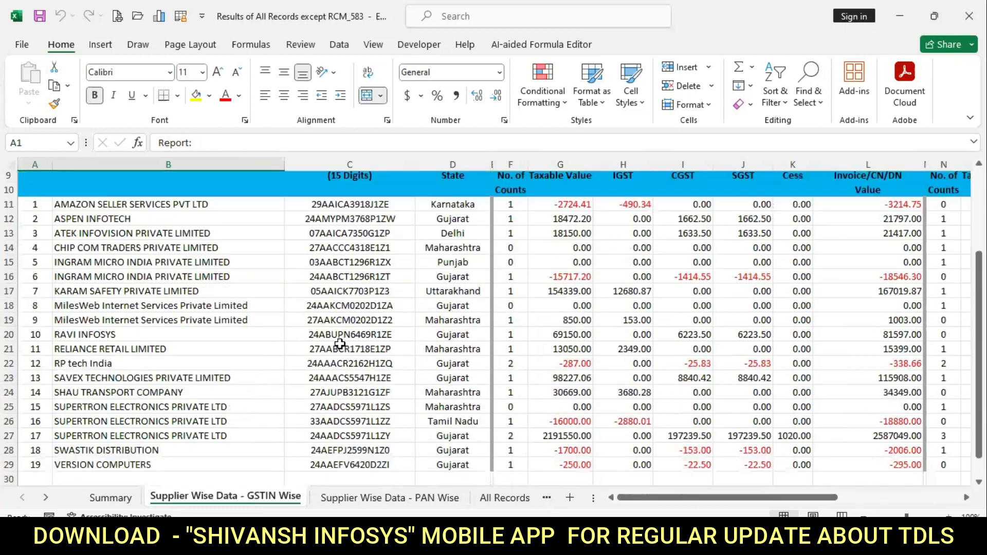
{"action": "scroll", "coordinate": [339, 344], "scroll_direction": "up", "scroll_amount": 3}
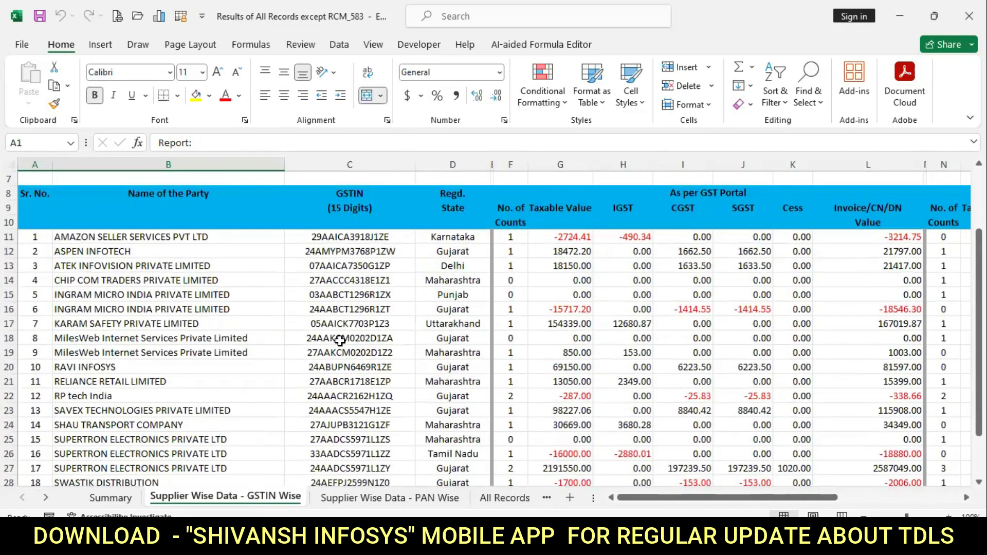
{"action": "scroll", "coordinate": [298, 320], "scroll_direction": "up", "scroll_amount": 2}
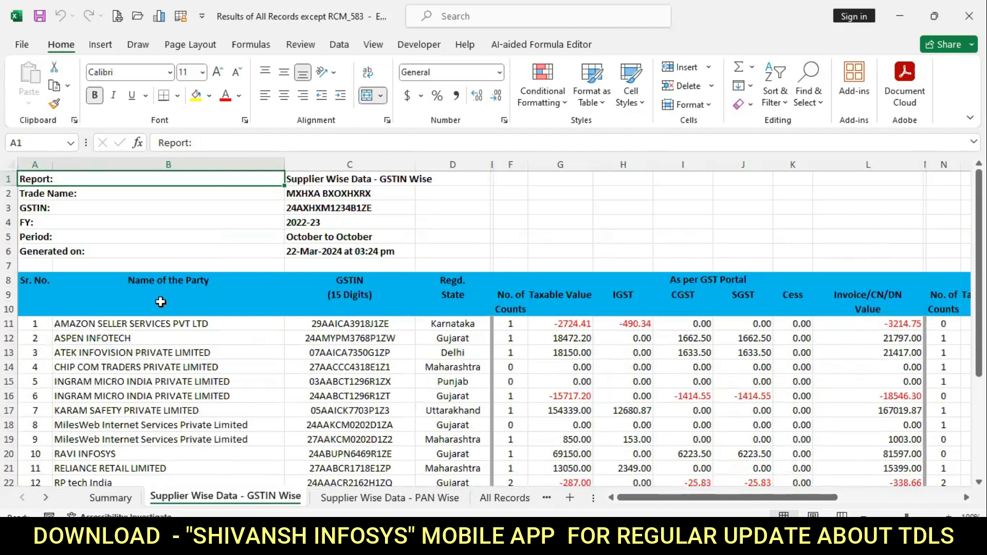
{"action": "left_click_drag", "start_coordinate": [32, 280], "coordinate": [423, 451]}
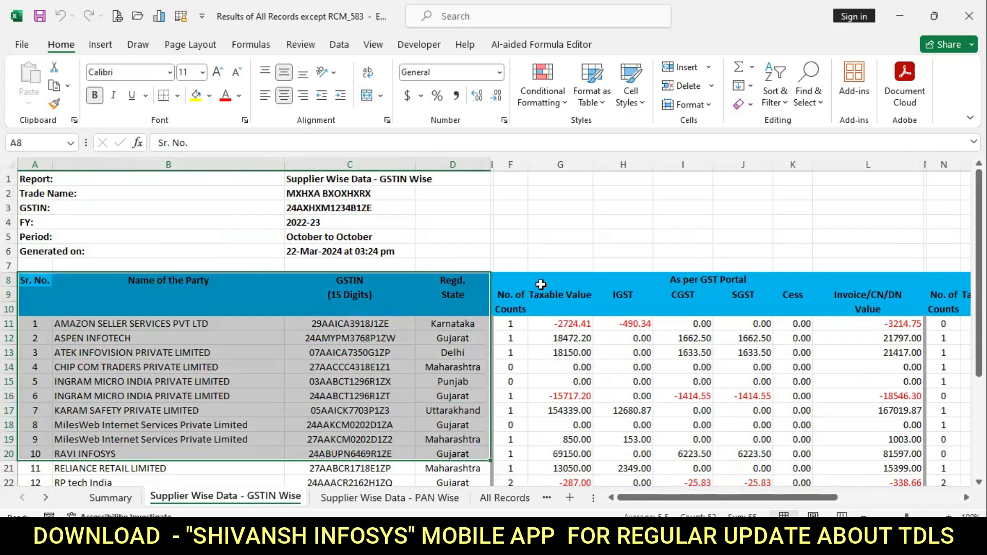
Select the As per GST Portal and Differences columns, then scroll right to Invoice/CN/DN Value.
{"action": "left_click", "coordinate": [515, 279]}
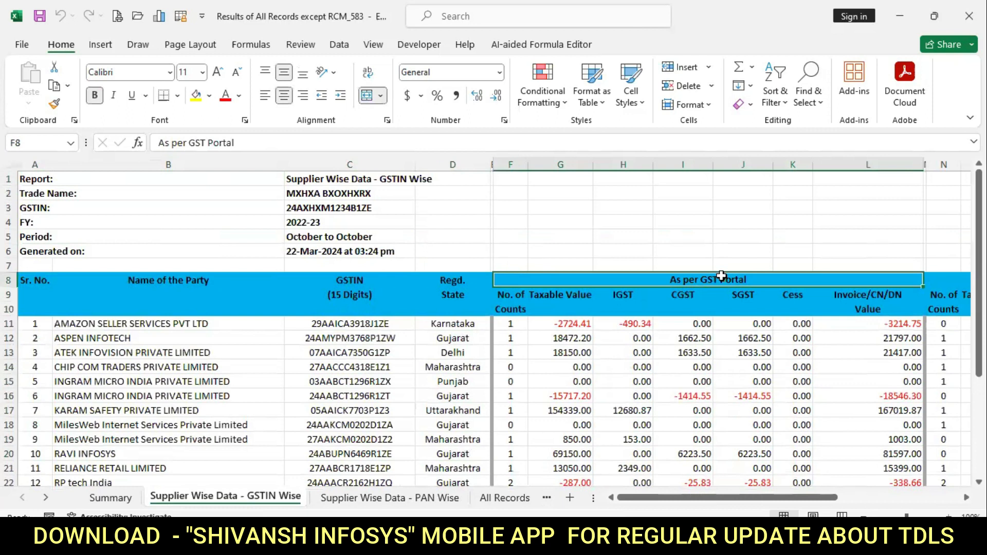
{"action": "left_click_drag", "start_coordinate": [722, 276], "coordinate": [863, 499]}
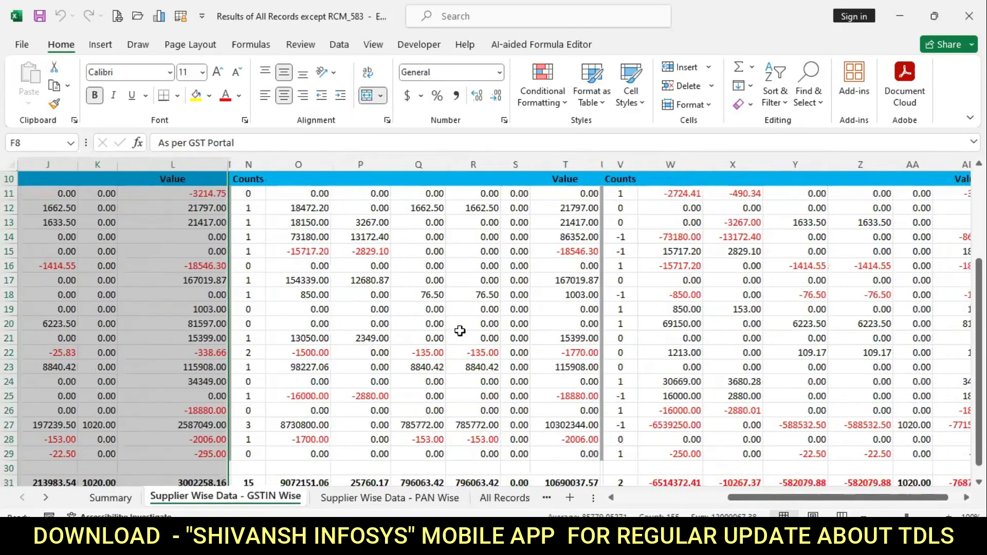
{"action": "scroll", "coordinate": [460, 332], "scroll_direction": "up", "scroll_amount": 1}
{"action": "left_click_drag", "start_coordinate": [429, 193], "coordinate": [461, 502]}
{"action": "scroll", "coordinate": [781, 328], "scroll_direction": "up", "scroll_amount": 5}
{"action": "mouse_move", "coordinate": [827, 278]}
{"action": "left_mouse_down"}
{"action": "mouse_move", "coordinate": [846, 322]}
{"action": "mouse_move", "coordinate": [856, 499]}
{"action": "mouse_move", "coordinate": [865, 461]}
{"action": "left_mouse_up"}
{"action": "scroll", "coordinate": [819, 296], "scroll_direction": "up", "scroll_amount": 4}
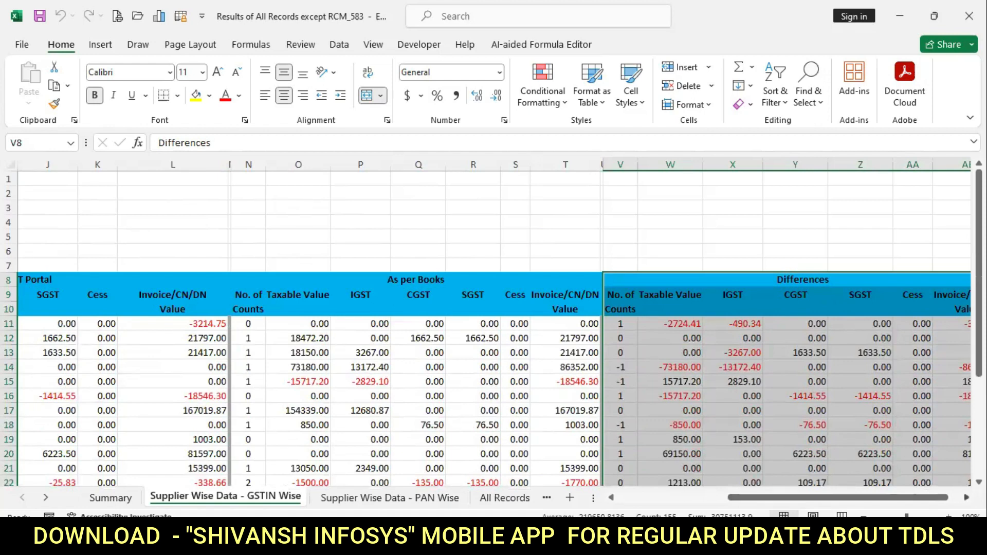
{"action": "scroll", "coordinate": [903, 408], "scroll_direction": "right", "scroll_amount": 1}
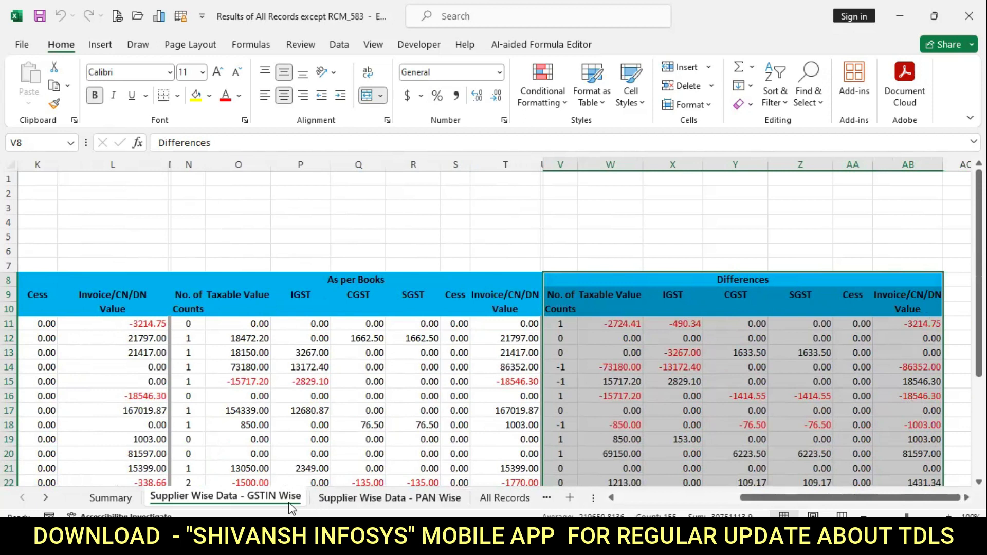
Review the PAN Wise sheet's PAN column and RP tech India row, then move to All Records.
{"action": "left_click", "coordinate": [374, 499]}
{"action": "left_click_drag", "start_coordinate": [354, 323], "coordinate": [360, 455]}
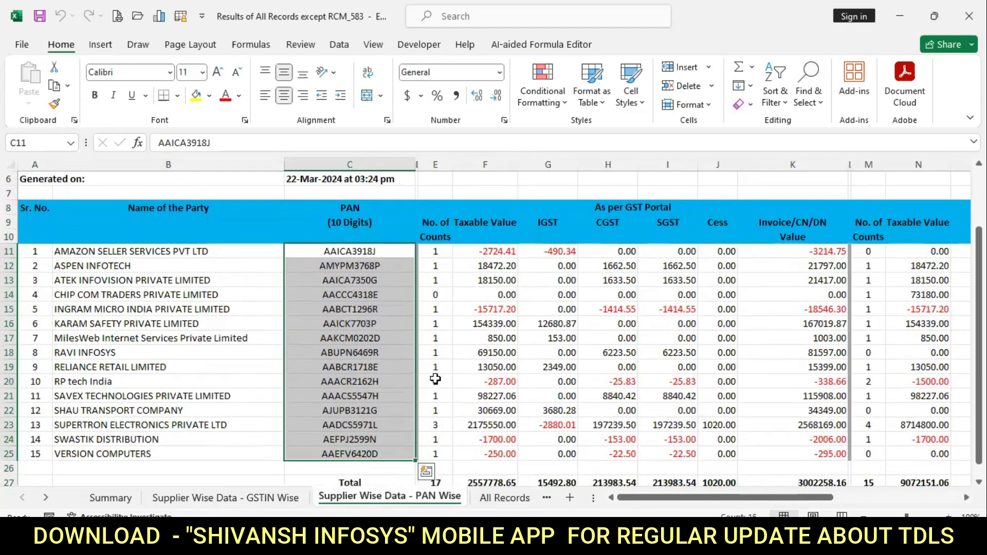
{"action": "left_click", "coordinate": [436, 379]}
{"action": "left_click_drag", "start_coordinate": [91, 381], "coordinate": [787, 379]}
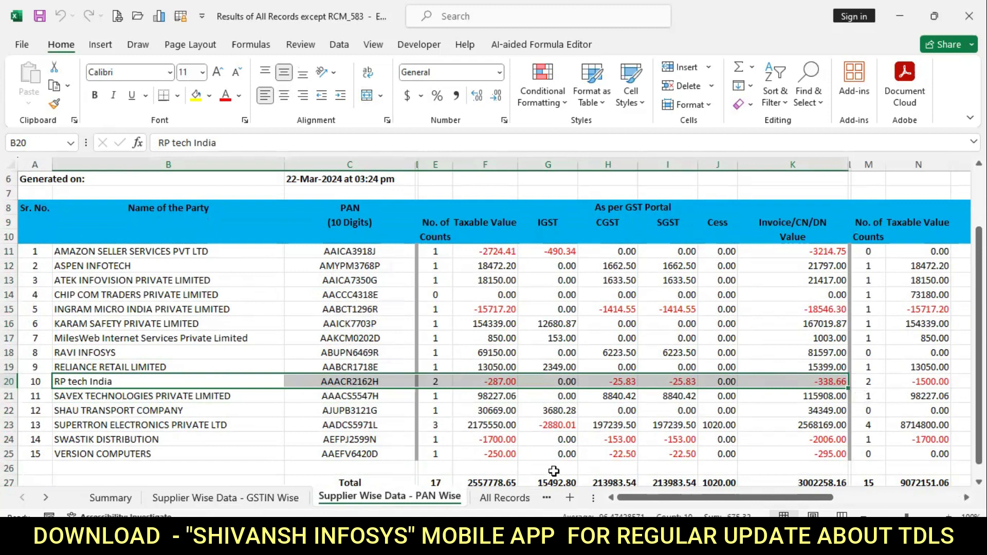
{"action": "left_click", "coordinate": [517, 498]}
{"action": "scroll", "coordinate": [443, 333], "scroll_direction": "down", "scroll_amount": 4}
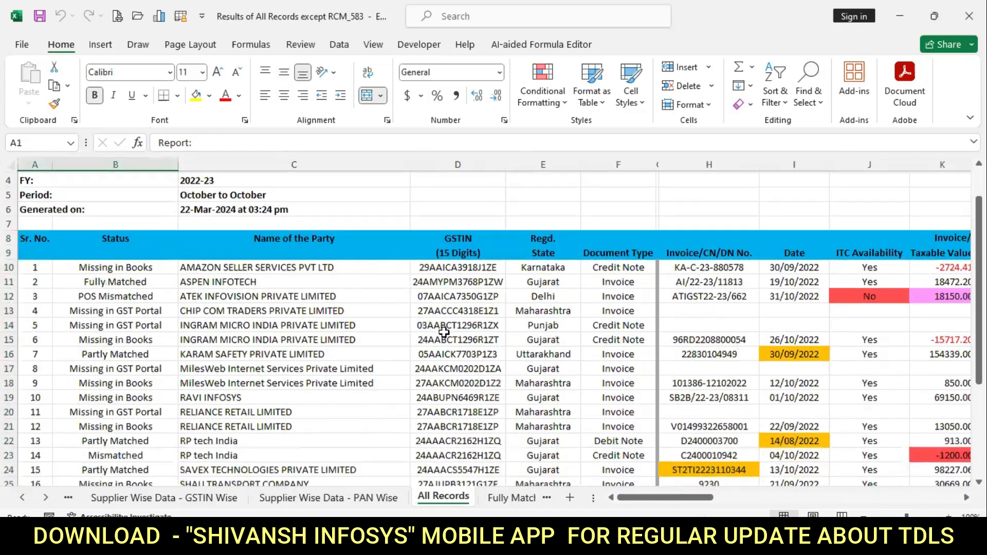
{"action": "scroll", "coordinate": [444, 333], "scroll_direction": "down", "scroll_amount": 2}
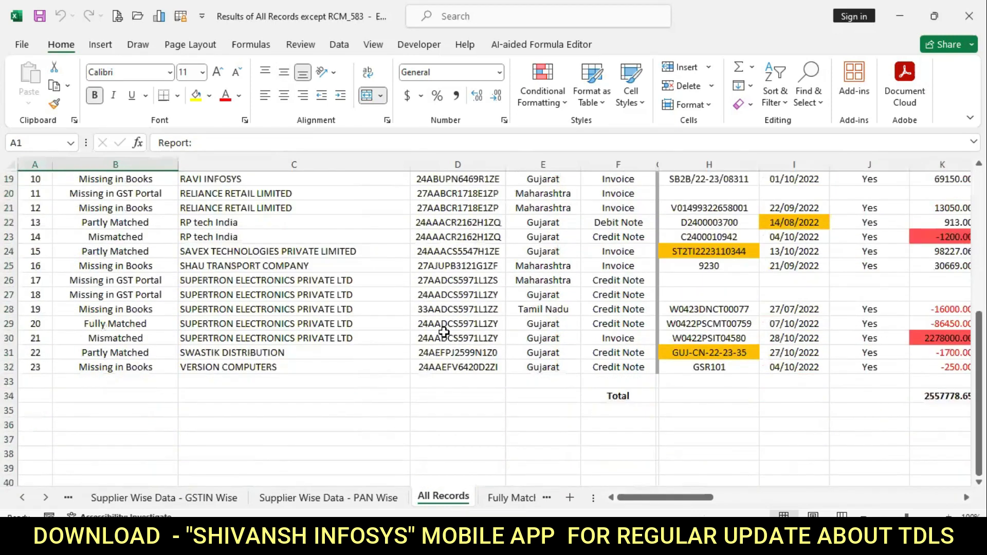
{"action": "scroll", "coordinate": [444, 332], "scroll_direction": "up", "scroll_amount": 5}
{"action": "left_click_drag", "start_coordinate": [34, 241], "coordinate": [605, 389]}
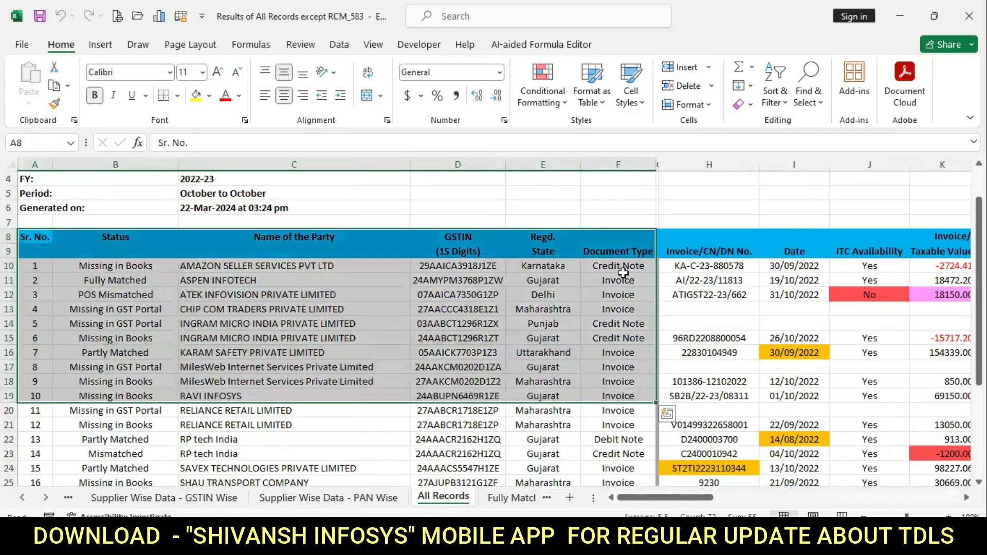
{"action": "left_click", "coordinate": [543, 237]}
{"action": "left_click_drag", "start_coordinate": [477, 283], "coordinate": [36, 454]}
{"action": "left_click_drag", "start_coordinate": [100, 267], "coordinate": [93, 389]}
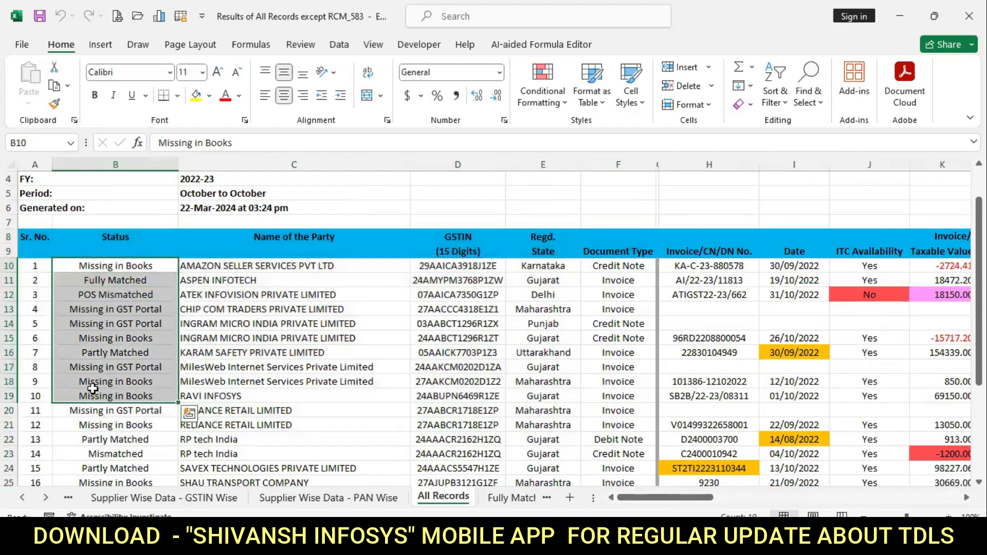
{"action": "left_click", "coordinate": [138, 264]}
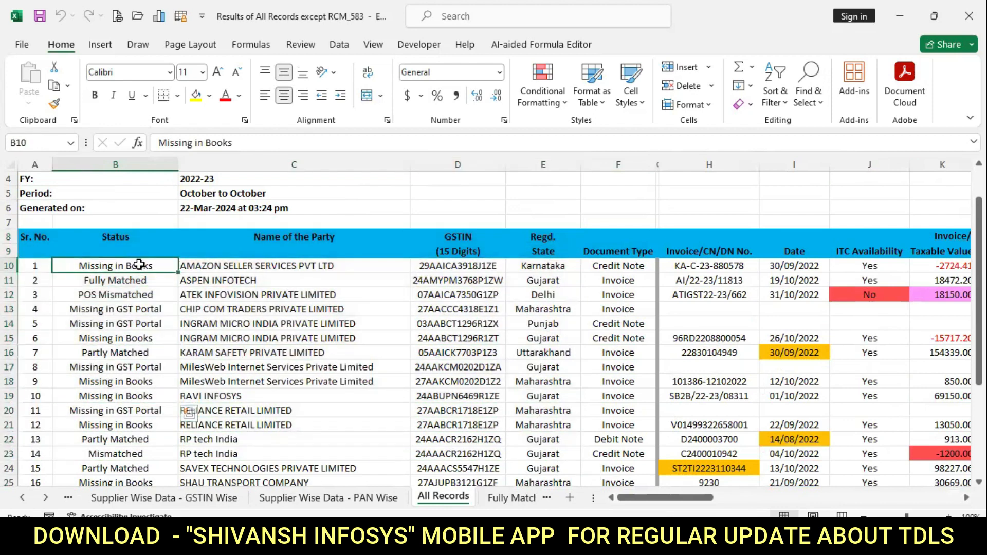
{"action": "left_click", "coordinate": [225, 263]}
{"action": "left_click_drag", "start_coordinate": [129, 283], "coordinate": [264, 281]}
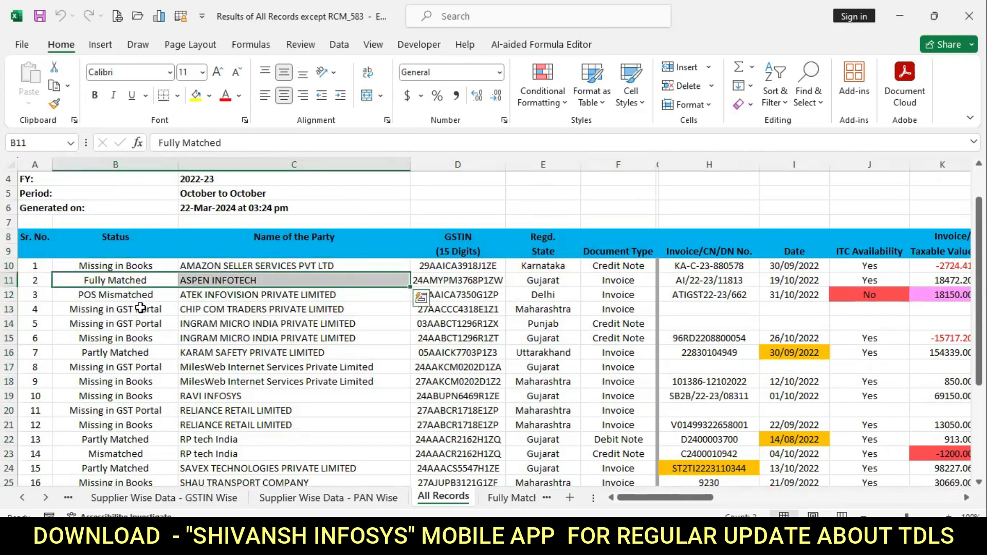
{"action": "left_click_drag", "start_coordinate": [137, 300], "coordinate": [201, 299]}
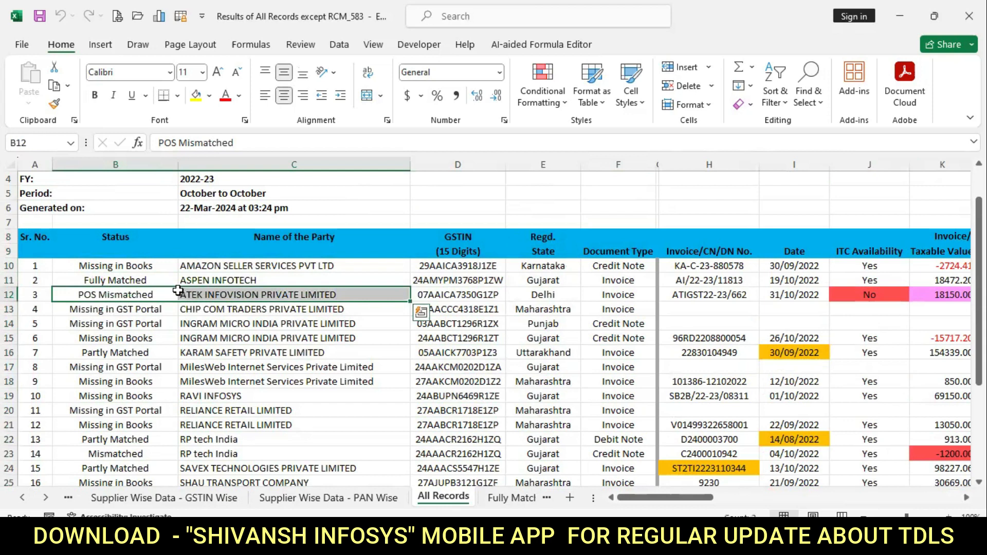
{"action": "left_click_drag", "start_coordinate": [128, 264], "coordinate": [114, 409]}
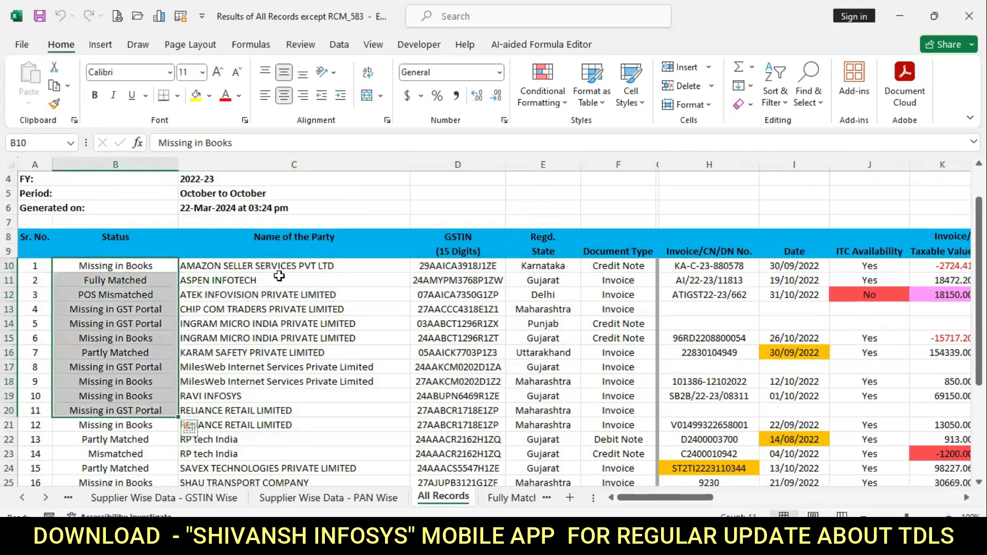
{"action": "left_click_drag", "start_coordinate": [280, 281], "coordinate": [323, 383]}
{"action": "left_click_drag", "start_coordinate": [453, 295], "coordinate": [481, 369]}
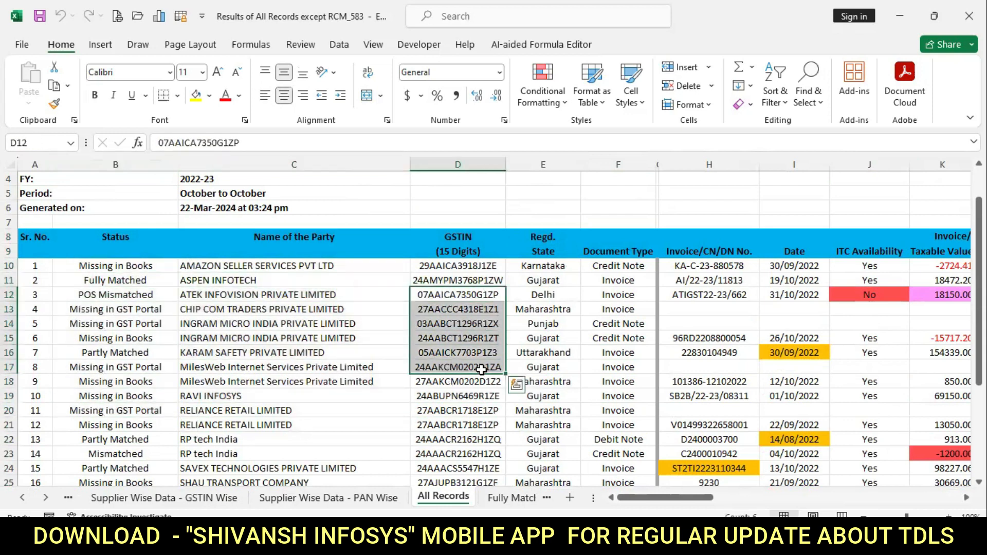
{"action": "left_click_drag", "start_coordinate": [548, 315], "coordinate": [544, 323]}
{"action": "left_click_drag", "start_coordinate": [618, 266], "coordinate": [620, 383]}
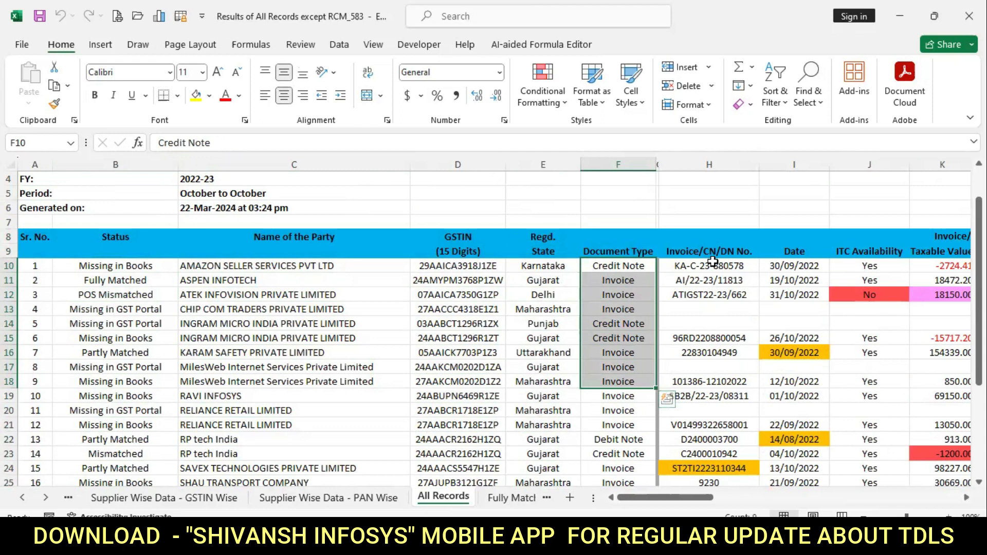
{"action": "left_click_drag", "start_coordinate": [710, 266], "coordinate": [756, 429]}
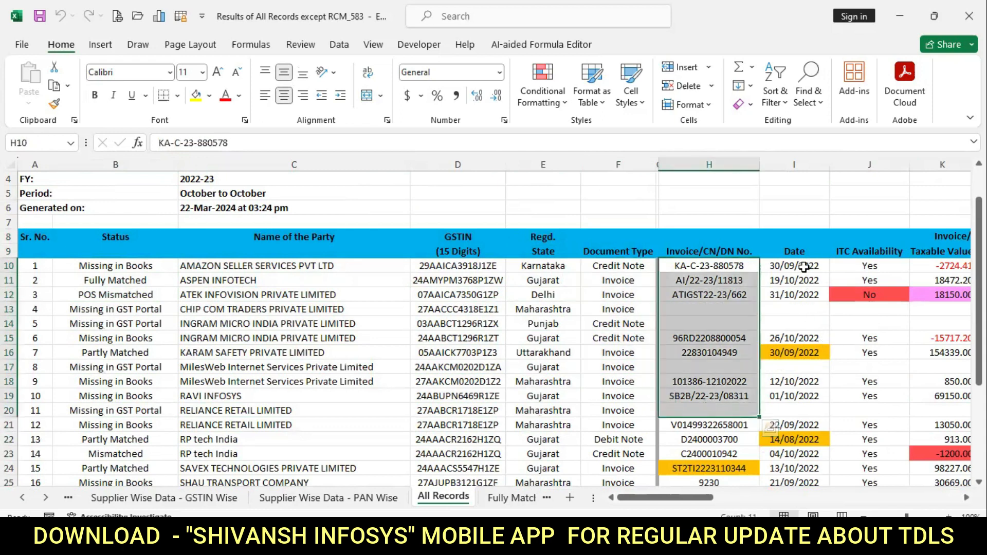
{"action": "left_click", "coordinate": [803, 267]}
{"action": "scroll", "coordinate": [494, 329], "scroll_direction": "right", "scroll_amount": 5}
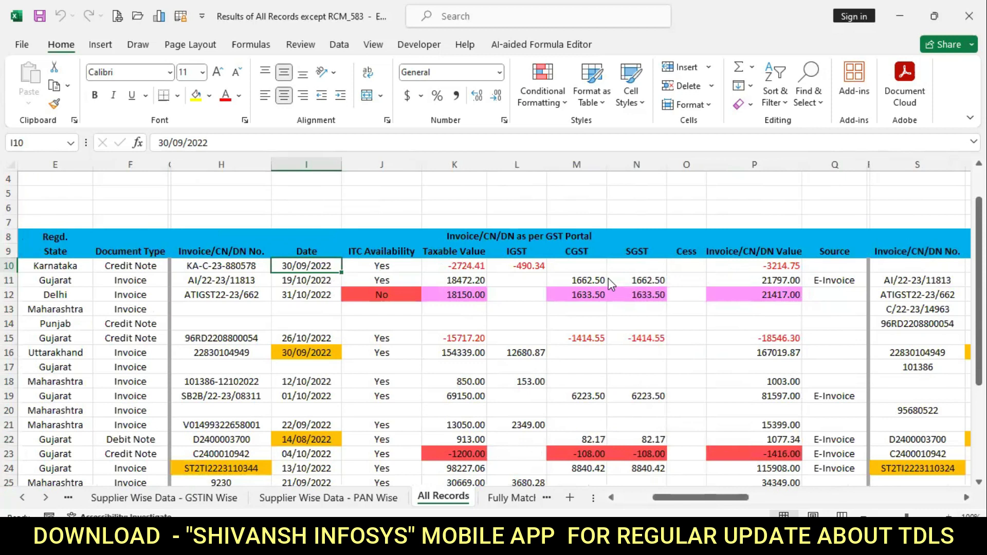
{"action": "key", "text": "alt+Tab"}
{"action": "key", "text": "alt+Tab"}
{"action": "left_click_drag", "start_coordinate": [561, 239], "coordinate": [586, 455]}
{"action": "scroll", "coordinate": [588, 372], "scroll_direction": "up", "scroll_amount": 4}
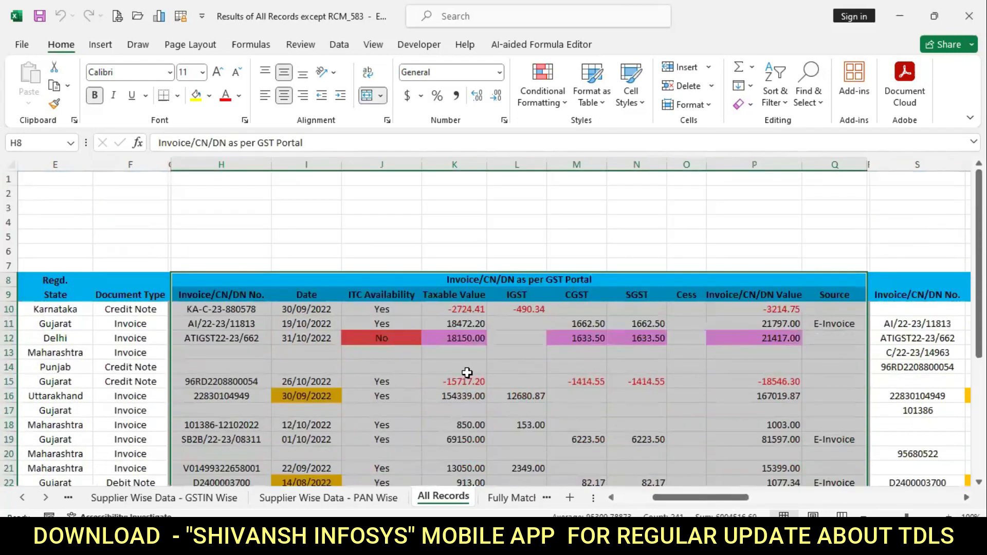
{"action": "left_click", "coordinate": [384, 339]}
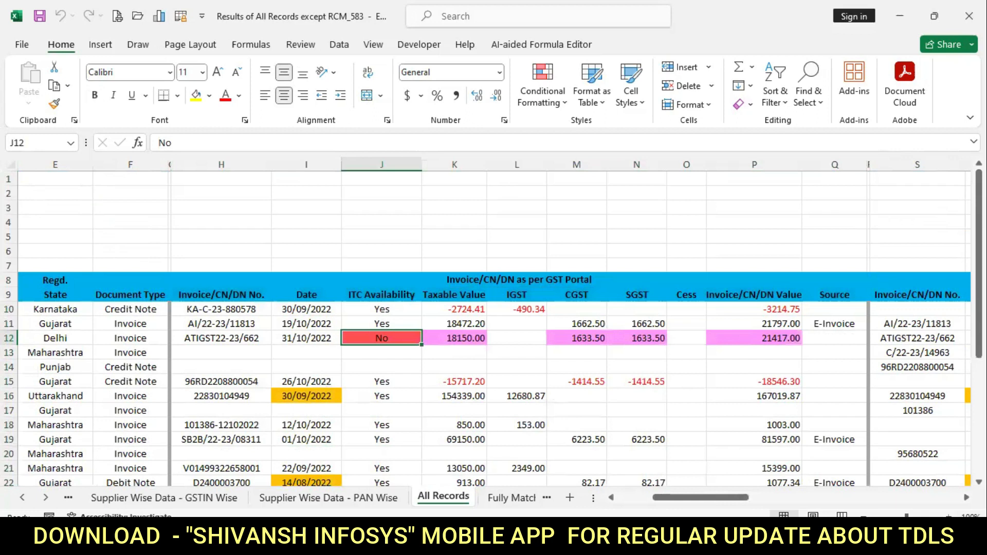
{"action": "scroll", "coordinate": [493, 329], "scroll_direction": "right", "scroll_amount": 3}
{"action": "scroll", "coordinate": [904, 392], "scroll_direction": "right", "scroll_amount": 3}
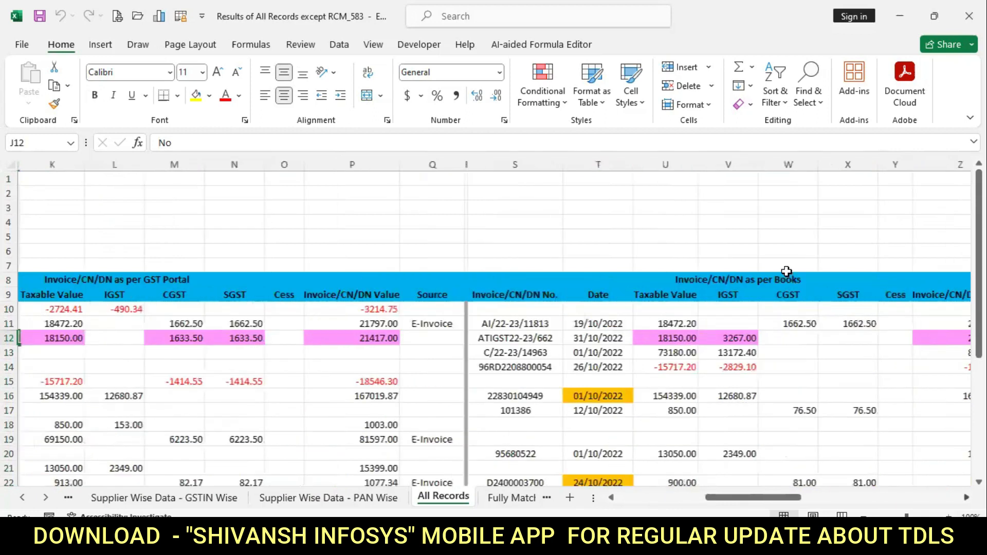
{"action": "left_click", "coordinate": [404, 278]}
{"action": "key", "text": "Right"}
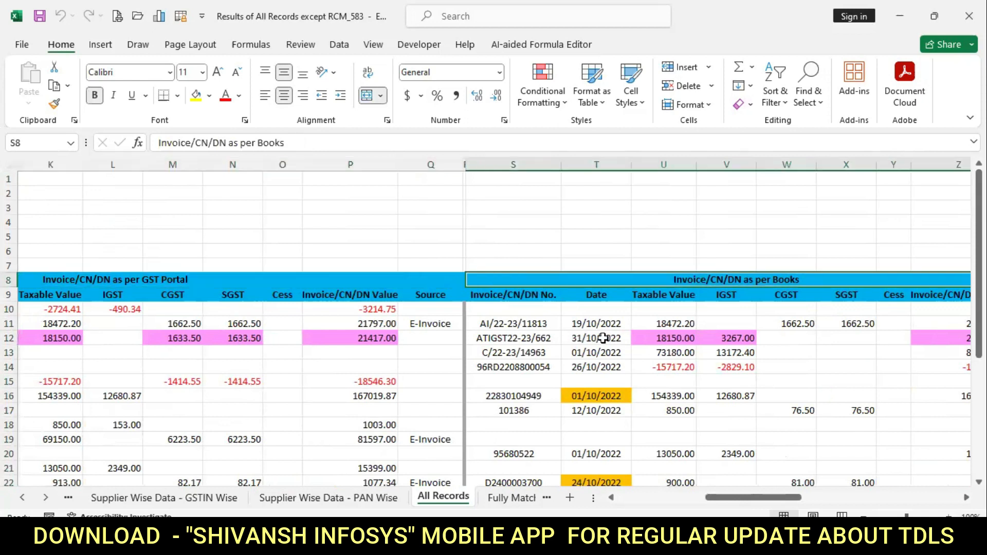
{"action": "key", "text": "Right"}
{"action": "key", "text": "Right"}
{"action": "key", "text": "Right"}
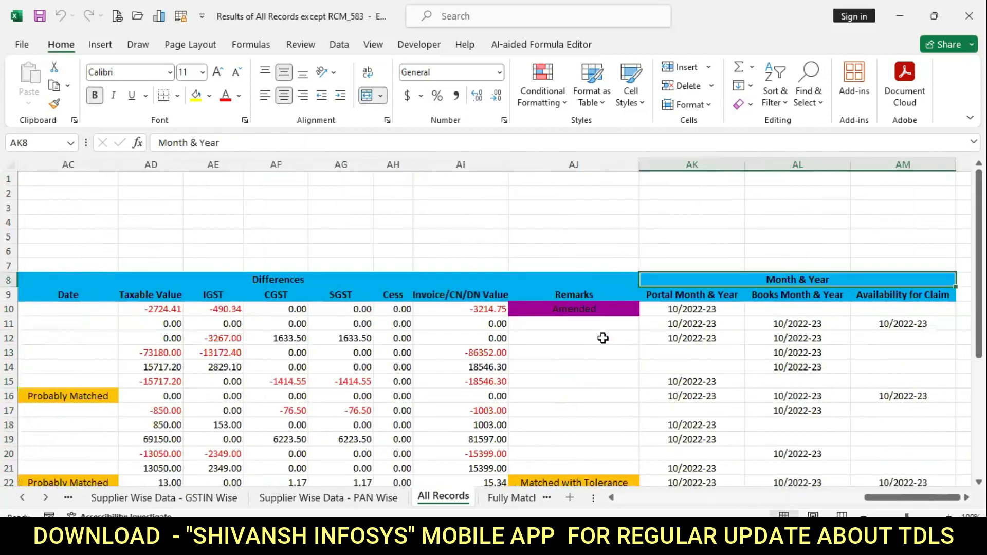
Select the Portal, Books and Availability for Claim Month & Year entries down to row 20.
{"action": "left_click", "coordinate": [472, 277]}
{"action": "left_click_drag", "start_coordinate": [874, 276], "coordinate": [868, 373]}
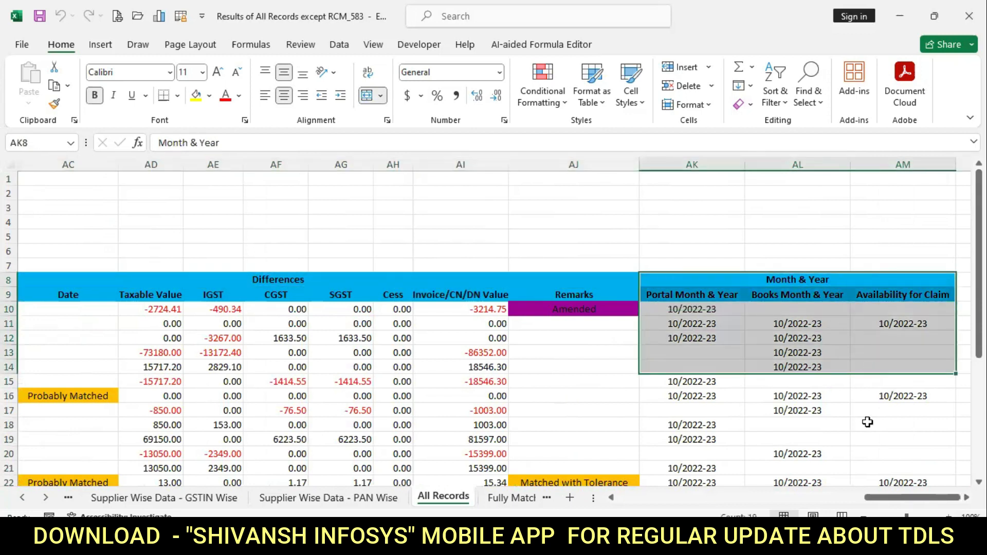
{"action": "left_click", "coordinate": [687, 325]}
{"action": "left_click_drag", "start_coordinate": [689, 298], "coordinate": [689, 349]}
{"action": "left_click_drag", "start_coordinate": [801, 296], "coordinate": [806, 356]}
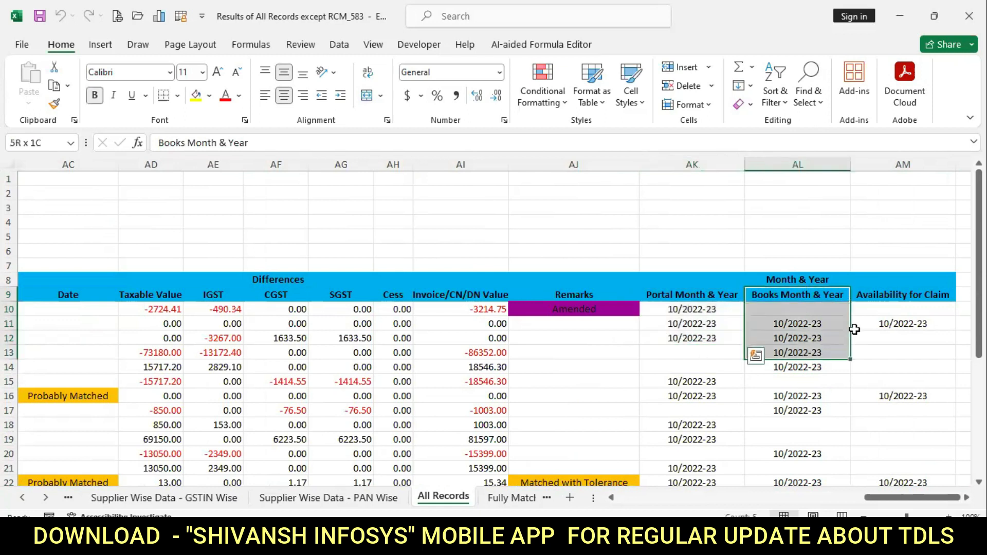
{"action": "left_click_drag", "start_coordinate": [886, 297], "coordinate": [897, 351]}
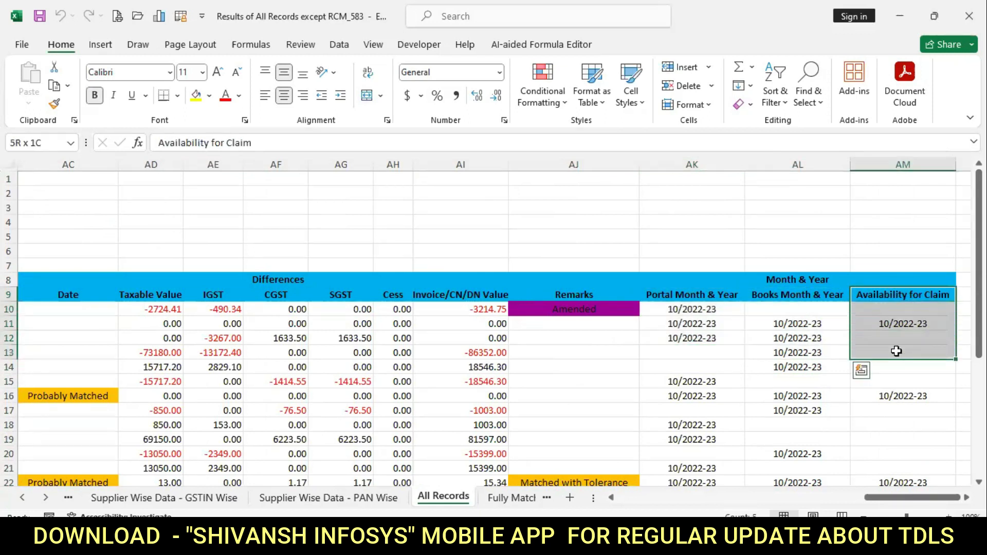
{"action": "left_click_drag", "start_coordinate": [838, 279], "coordinate": [874, 454]}
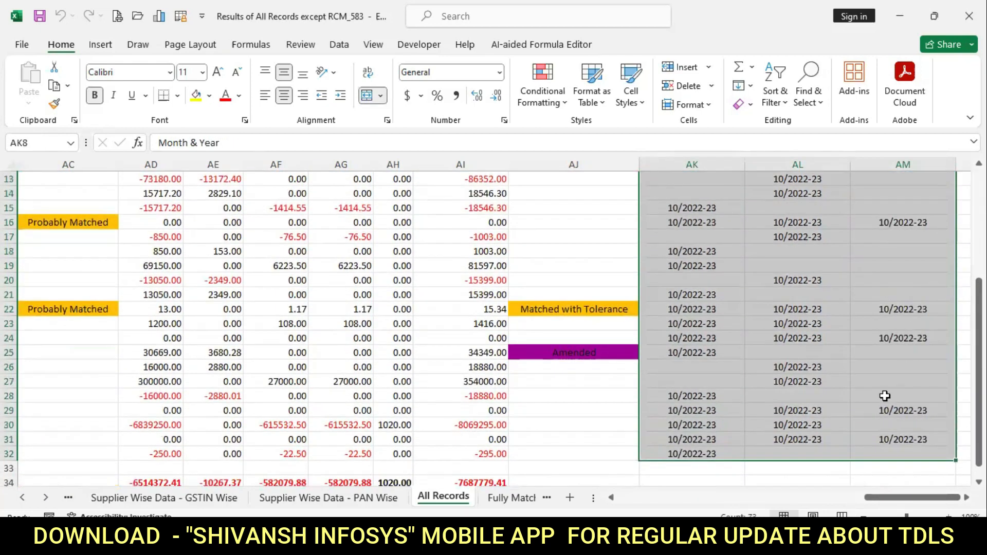
Scroll back left and to the top, and widen the tab area to show Partly Matched and Mismatched.
{"action": "left_click_drag", "start_coordinate": [783, 493], "coordinate": [625, 507]}
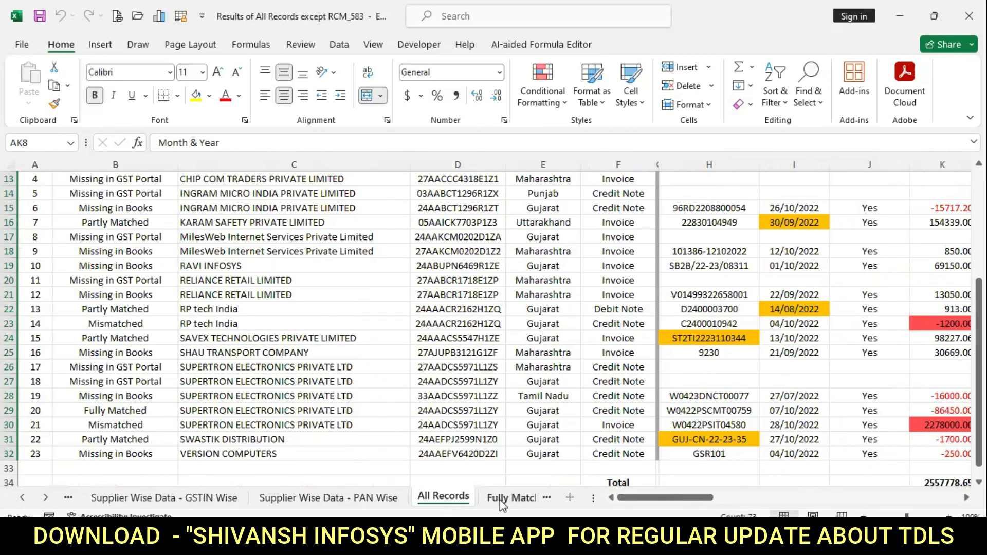
{"action": "scroll", "coordinate": [109, 256], "scroll_direction": "up", "scroll_amount": 4}
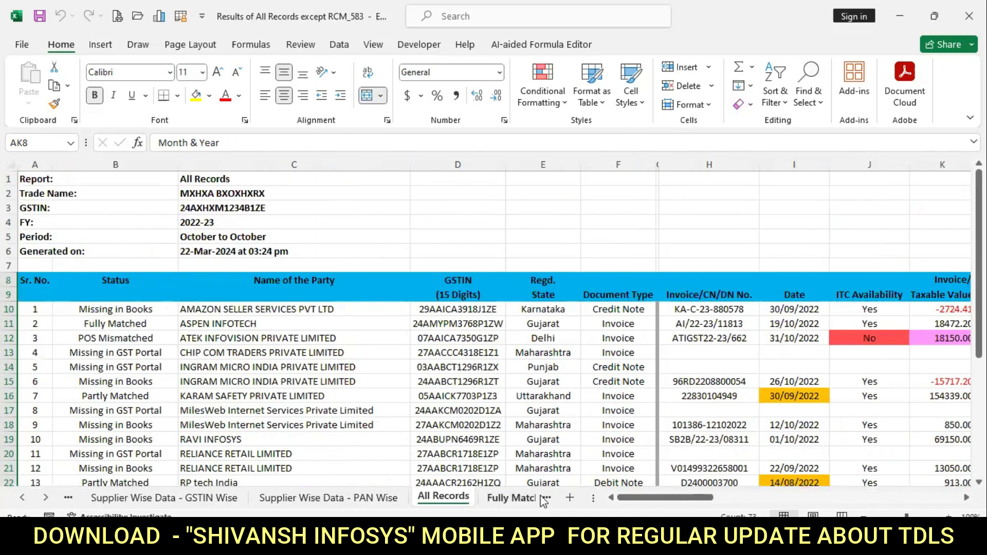
{"action": "left_click_drag", "start_coordinate": [592, 496], "coordinate": [849, 497]}
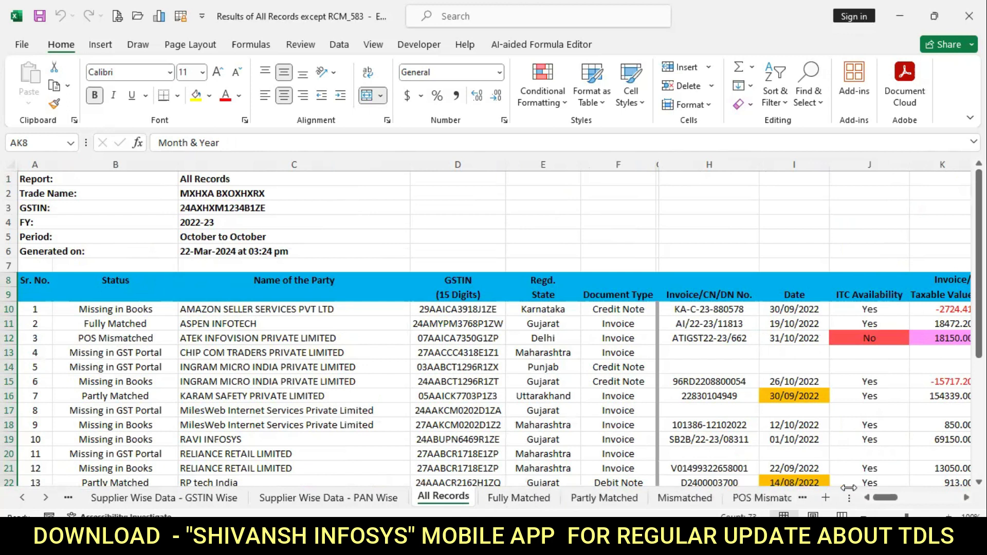
View Fully Matched, mark Partly Matched's flagged dates I10:I11 and invoices H12:H13, then view Mismatched.
{"action": "left_click", "coordinate": [518, 498]}
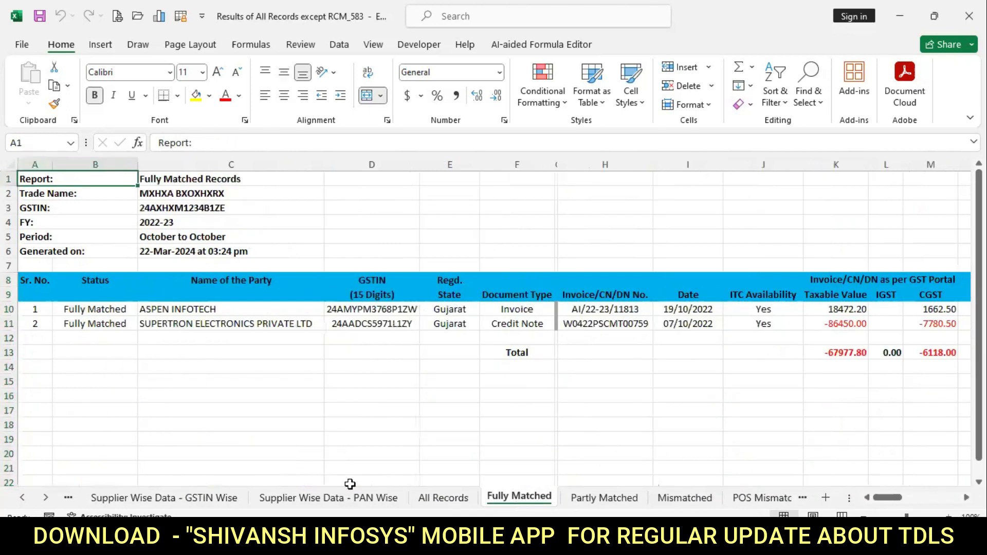
{"action": "left_click", "coordinate": [609, 501]}
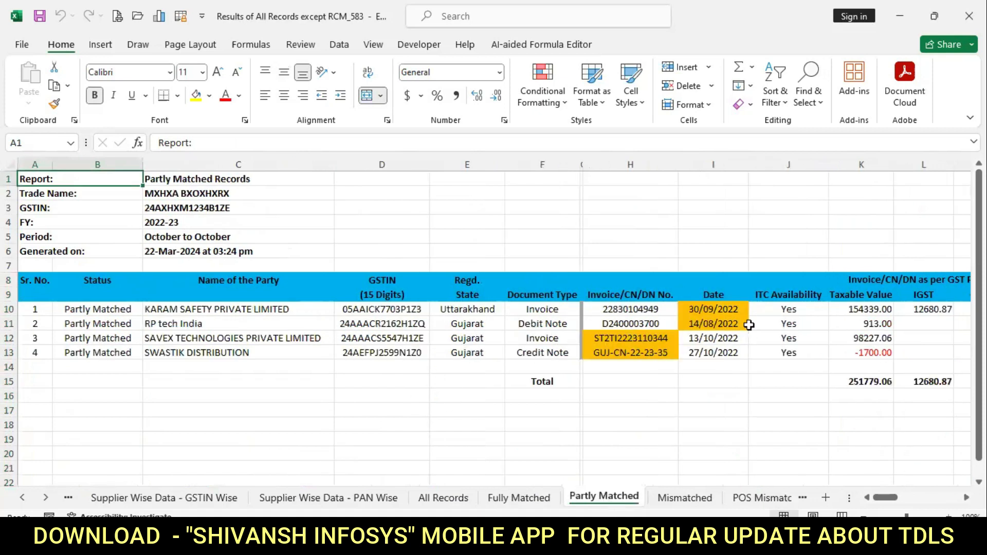
{"action": "left_click_drag", "start_coordinate": [732, 311], "coordinate": [725, 324]}
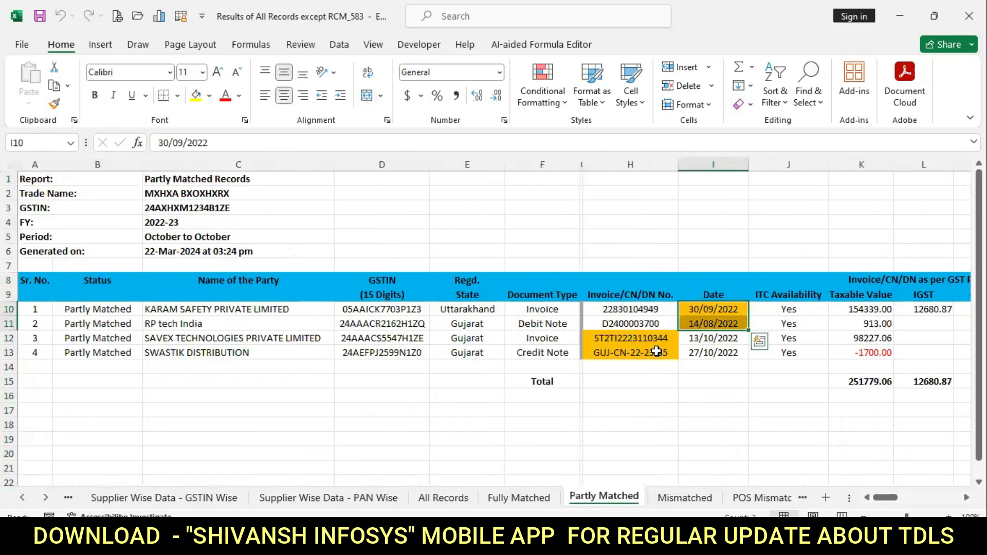
{"action": "left_click_drag", "start_coordinate": [642, 338], "coordinate": [648, 352]}
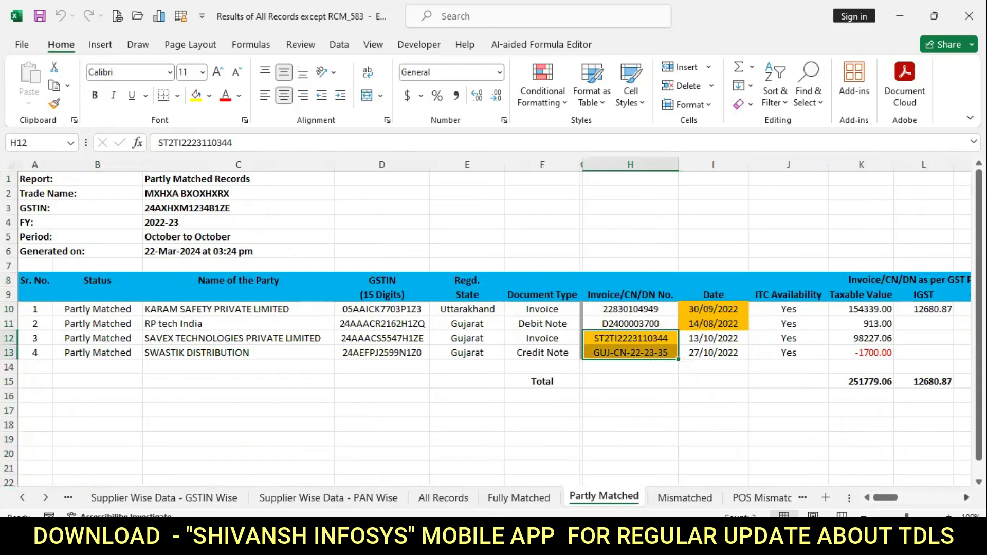
{"action": "scroll", "coordinate": [558, 404], "scroll_direction": "right", "scroll_amount": 5}
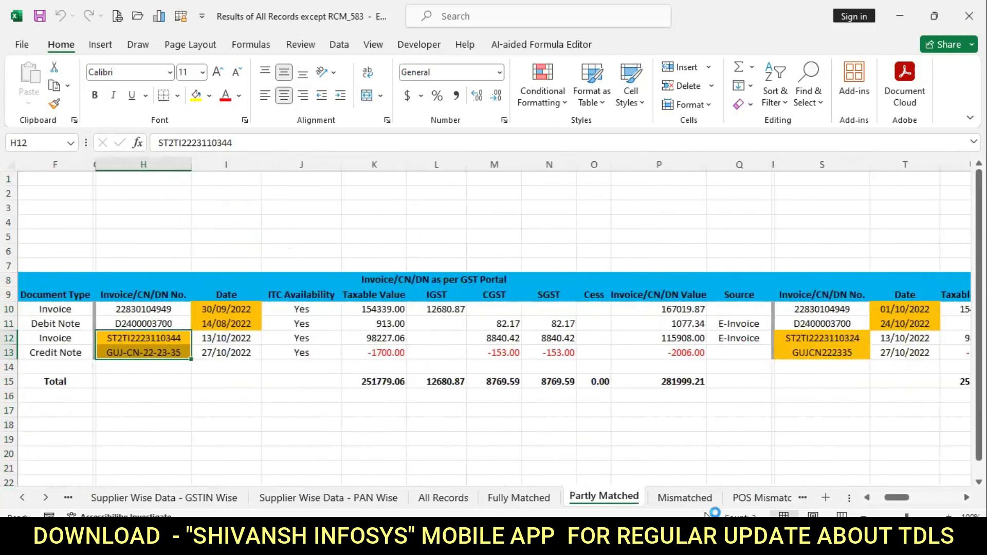
{"action": "left_click", "coordinate": [692, 498]}
{"action": "left_click_drag", "start_coordinate": [599, 391], "coordinate": [821, 392]}
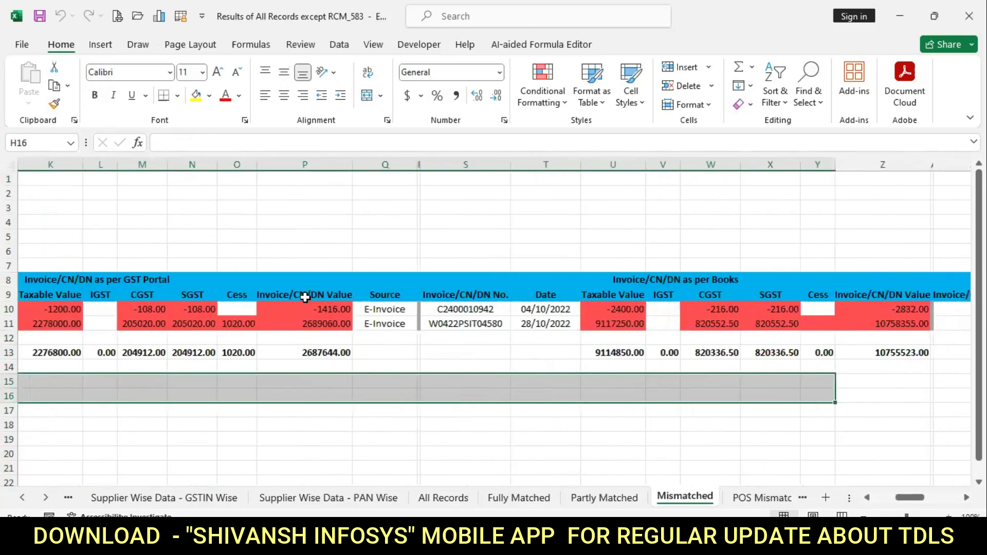
Check taxable value -1200 in K10, books values X10 and Z10, and differences AF10:AG10.
{"action": "left_click", "coordinate": [58, 309]}
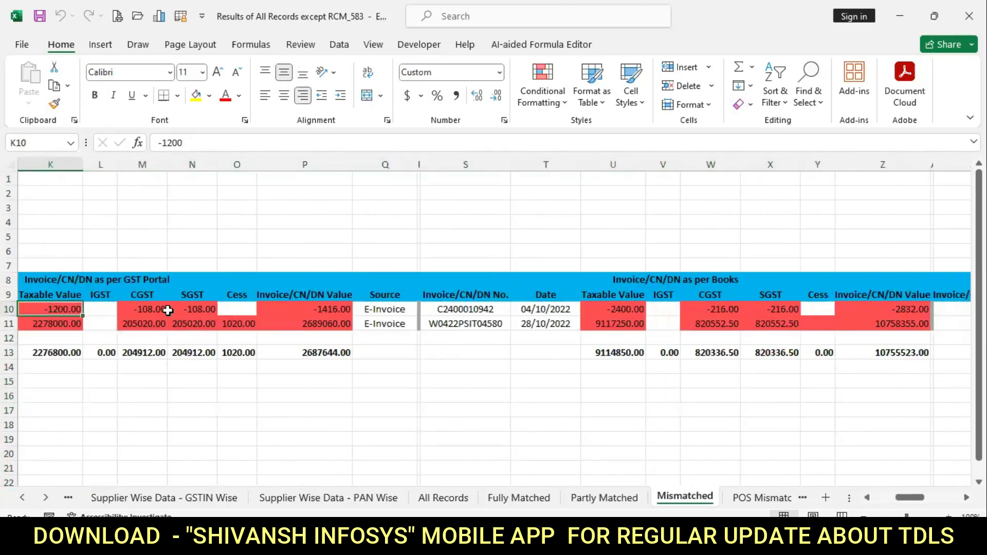
{"action": "left_click", "coordinate": [790, 309]}
{"action": "left_click", "coordinate": [919, 309]}
{"action": "key", "text": "Right"}
{"action": "key", "text": "Right"}
{"action": "key", "text": "Right"}
{"action": "key", "text": "Right"}
{"action": "key", "text": "Right"}
{"action": "key", "text": "Right"}
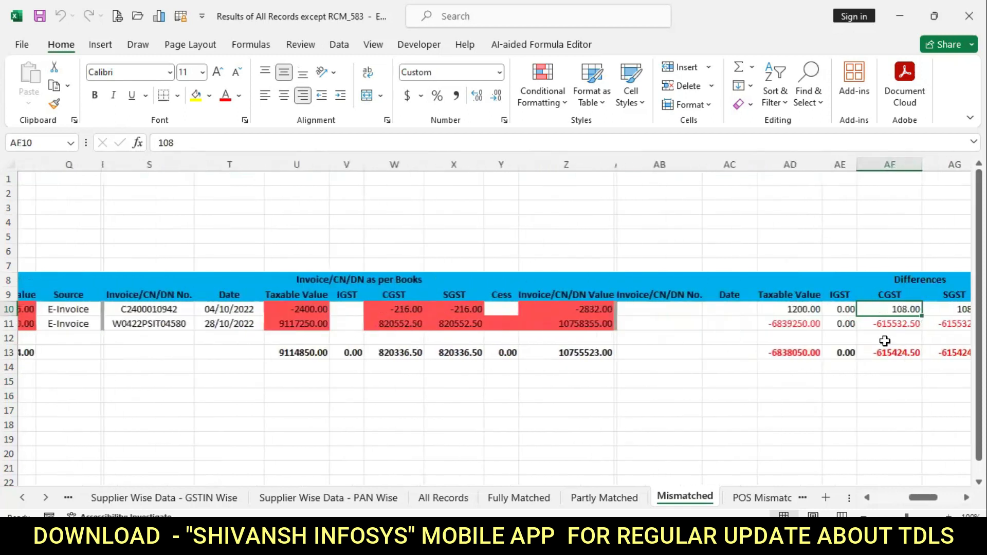
{"action": "scroll", "coordinate": [884, 341], "scroll_direction": "right", "scroll_amount": 3}
{"action": "left_click_drag", "start_coordinate": [825, 309], "coordinate": [869, 308]}
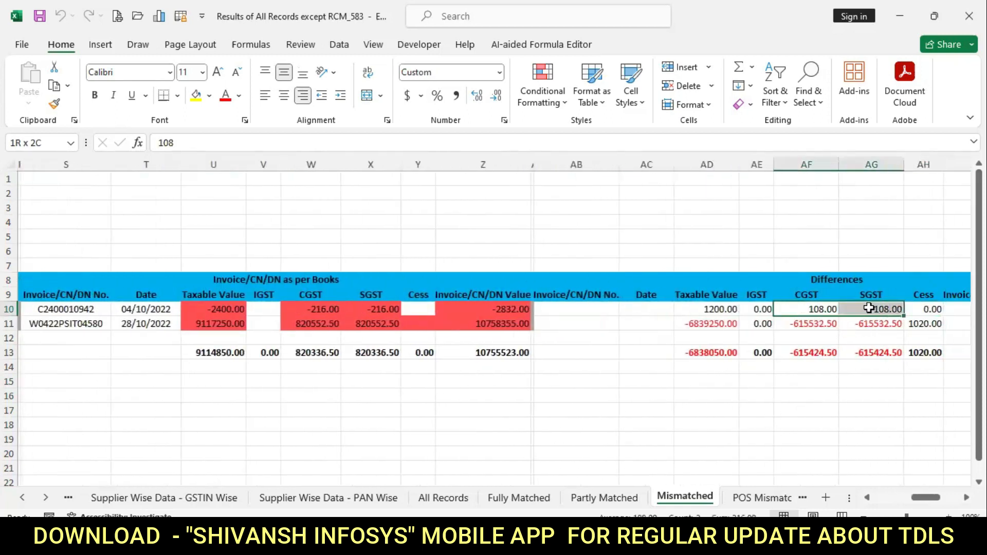
{"action": "left_click", "coordinate": [750, 501]}
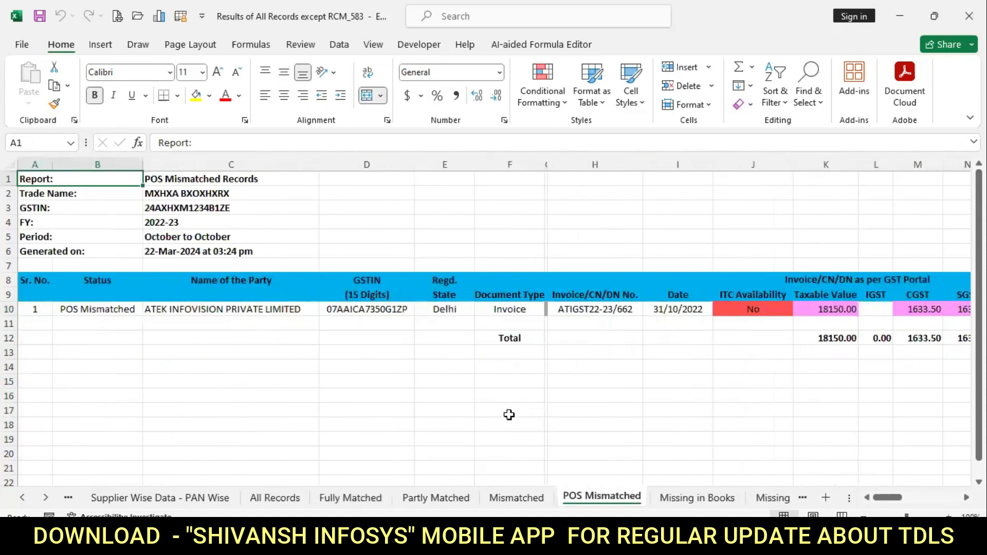
Step along row 10 from GSTIN D10 through portal CGST/SGST 1633.50 and books IGST 3267.00.
{"action": "left_click", "coordinate": [351, 308]}
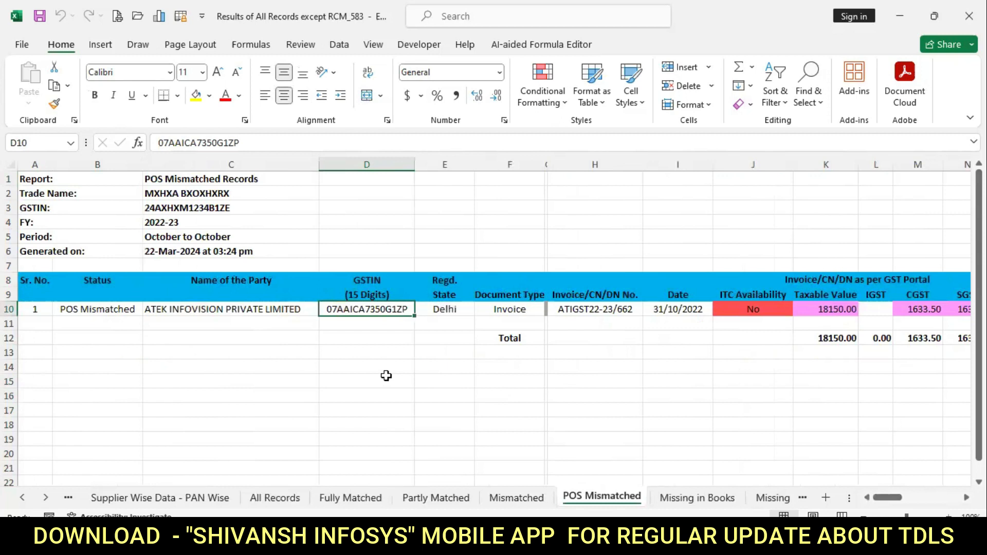
{"action": "key", "text": "Right"}
{"action": "key", "text": "Left"}
{"action": "key", "text": "Right"}
{"action": "key", "text": "Right"}
{"action": "key", "text": "Right"}
{"action": "key", "text": "Right"}
{"action": "key", "text": "Right"}
{"action": "key", "text": "Right"}
{"action": "key", "text": "Right"}
{"action": "key", "text": "Right"}
{"action": "key", "text": "Right"}
{"action": "key", "text": "Right"}
{"action": "key", "text": "Right"}
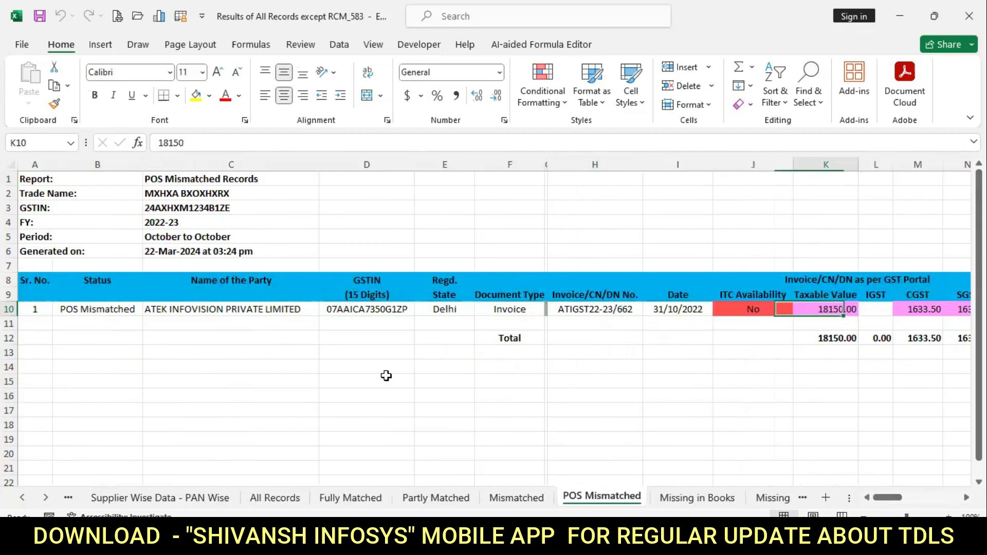
{"action": "key", "text": "Left"}
{"action": "key", "text": "Left"}
{"action": "key", "text": "Left"}
{"action": "key", "text": "Right"}
{"action": "key", "text": "Right"}
{"action": "key", "text": "Right"}
{"action": "key", "text": "Right"}
{"action": "key", "text": "Right"}
{"action": "key", "text": "Right"}
{"action": "key", "text": "Right"}
{"action": "key", "text": "Right"}
{"action": "key", "text": "Right"}
{"action": "key", "text": "Right"}
{"action": "key", "text": "Right"}
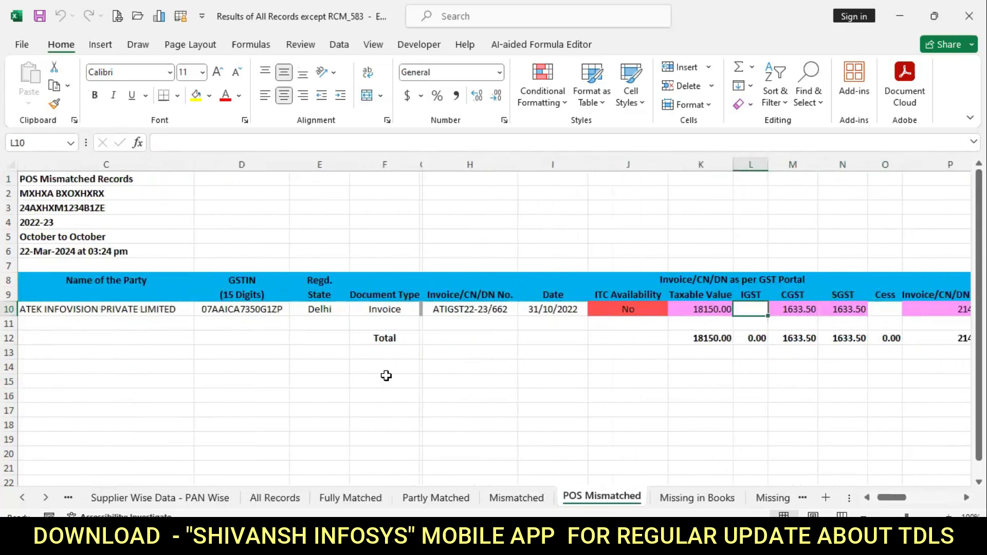
{"action": "key", "text": "Right"}
{"action": "key", "text": "Right"}
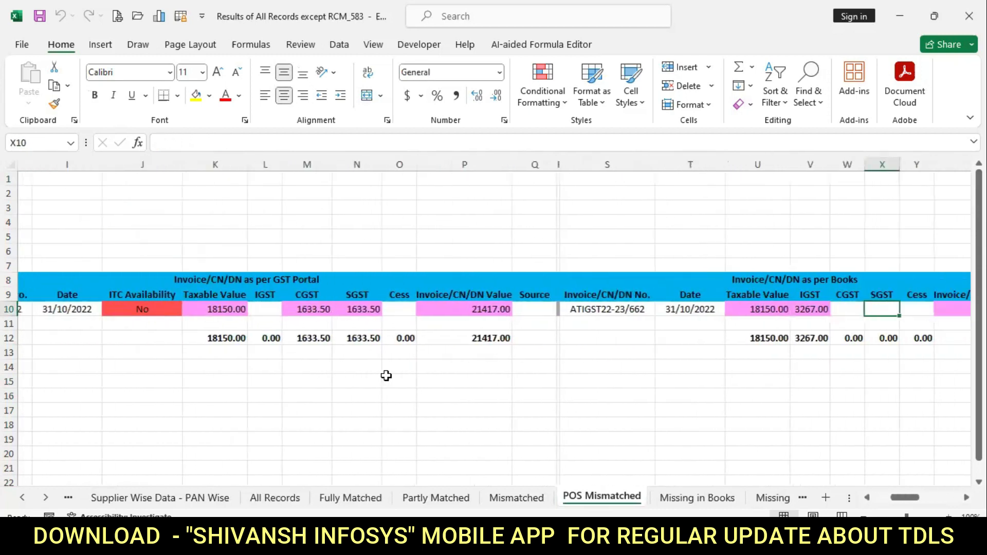
{"action": "key", "text": "Left"}
{"action": "key", "text": "Left"}
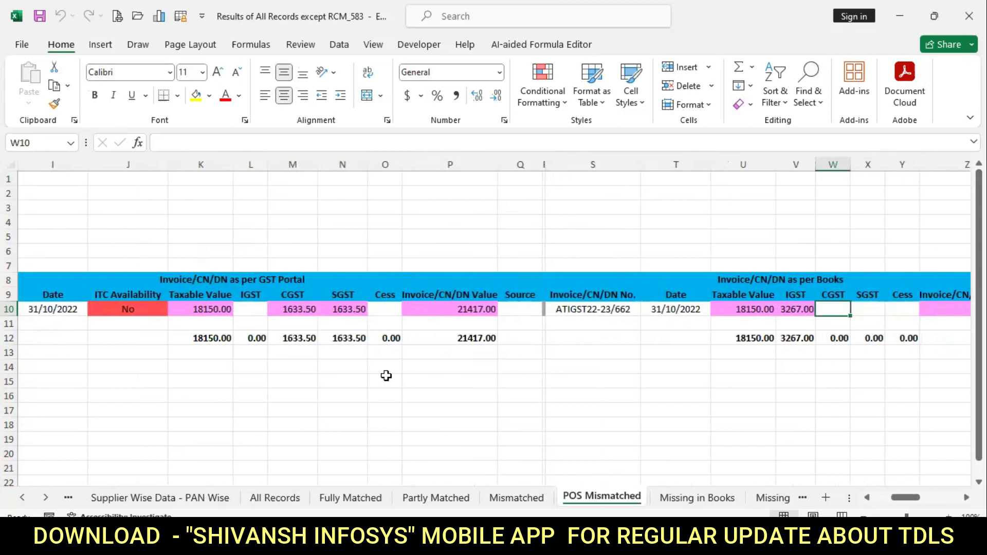
Select Missing in Books document types F10:F16, then view Missing in GST Portal and PAN wise Matched.
{"action": "left_click", "coordinate": [683, 502]}
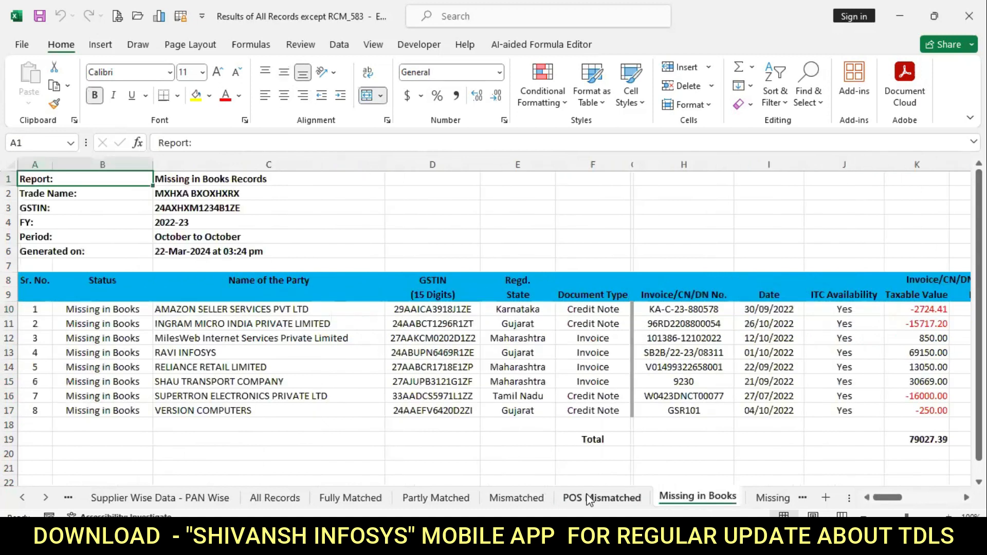
{"action": "left_click_drag", "start_coordinate": [591, 310], "coordinate": [590, 390]}
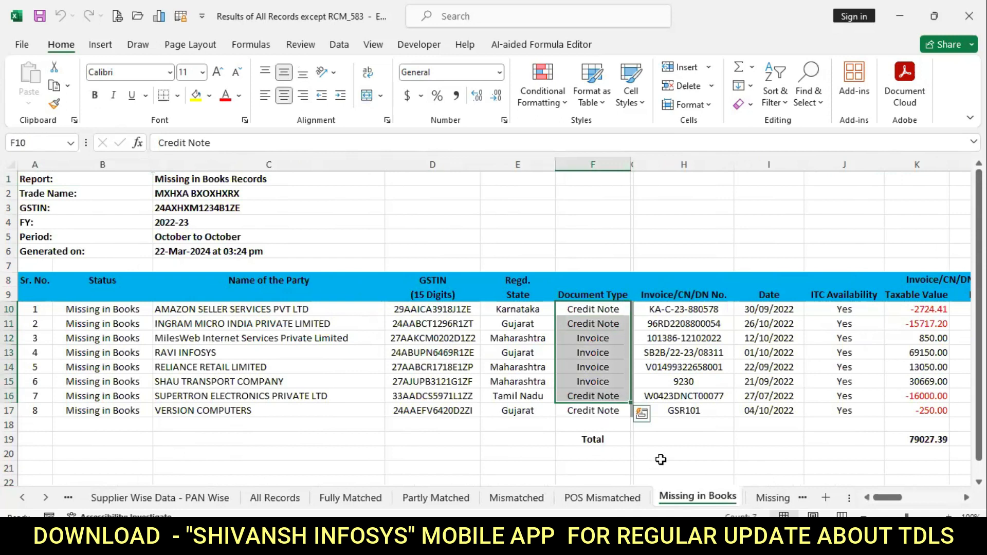
{"action": "left_click", "coordinate": [770, 499]}
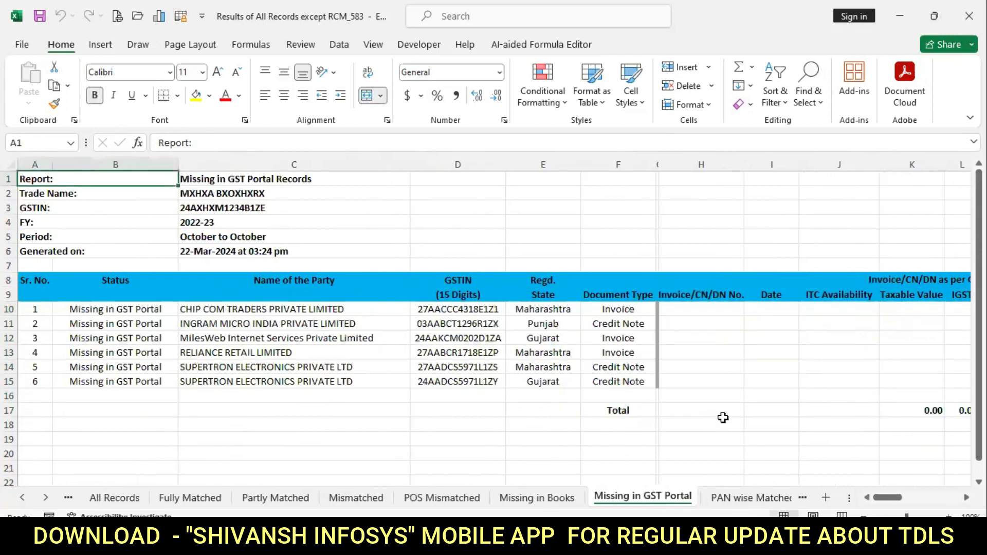
{"action": "left_click", "coordinate": [744, 501]}
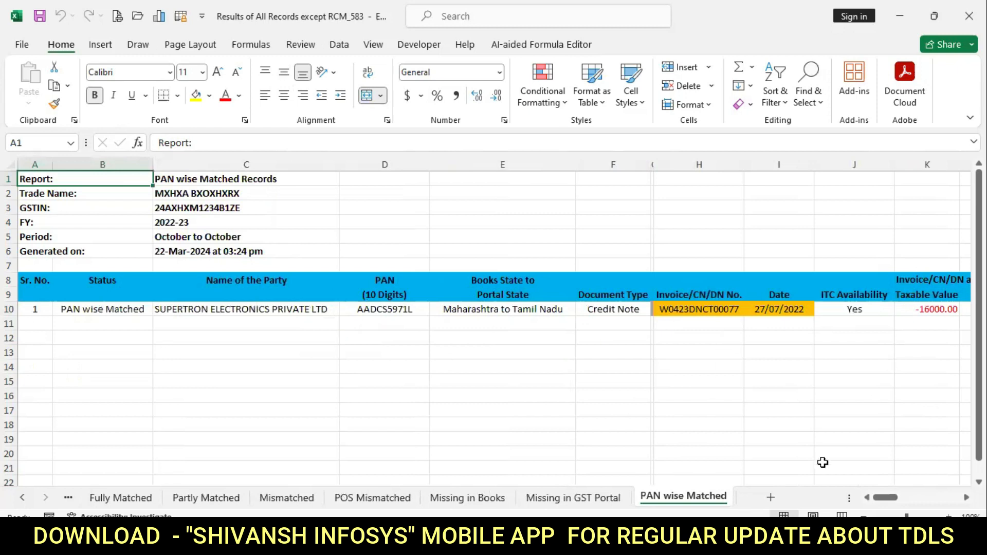
{"action": "left_click", "coordinate": [596, 381]}
{"action": "left_click", "coordinate": [874, 178]}
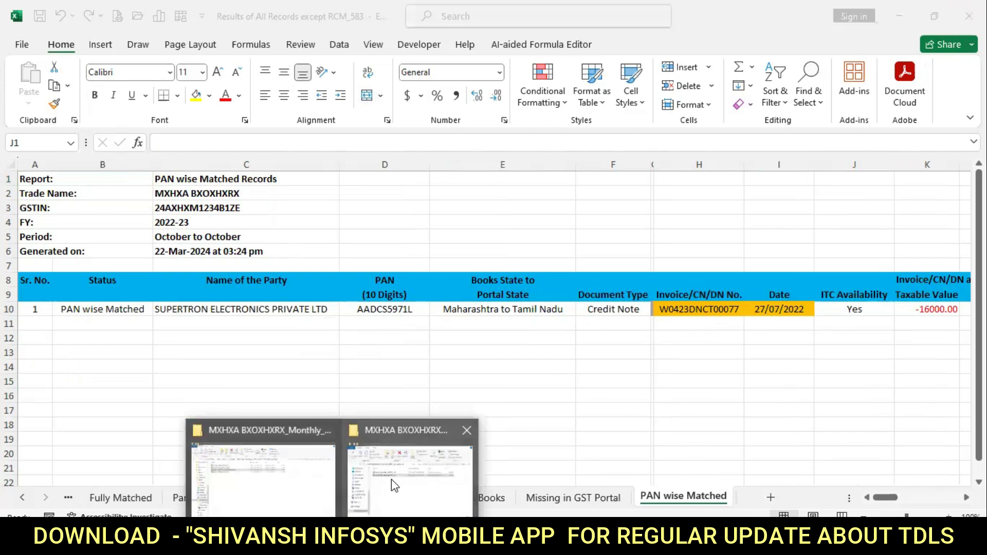
From File Explorer, open the four-workbook results folder and launch Results of RCM Records_579.
{"action": "left_click", "coordinate": [356, 506]}
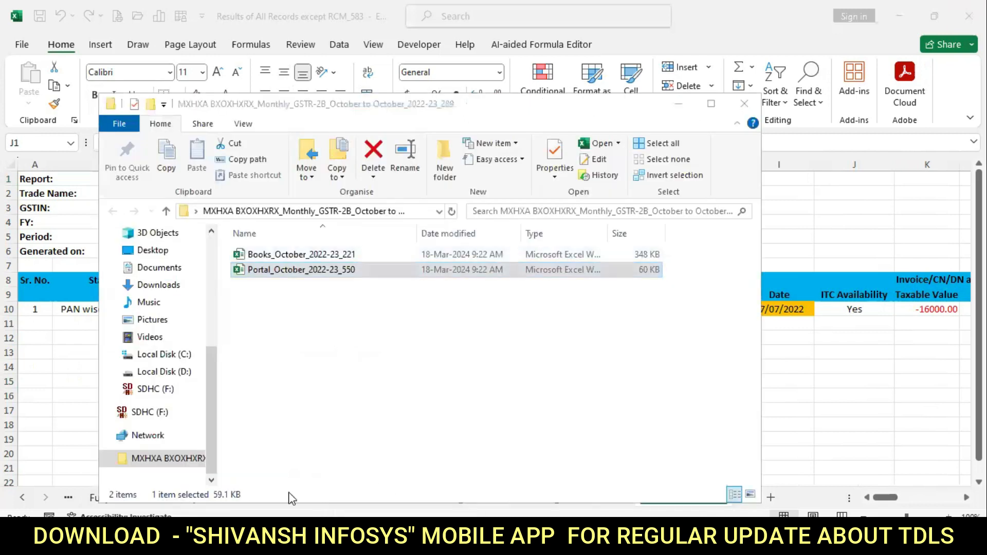
{"action": "left_click", "coordinate": [344, 478]}
{"action": "double_click", "coordinate": [235, 203]}
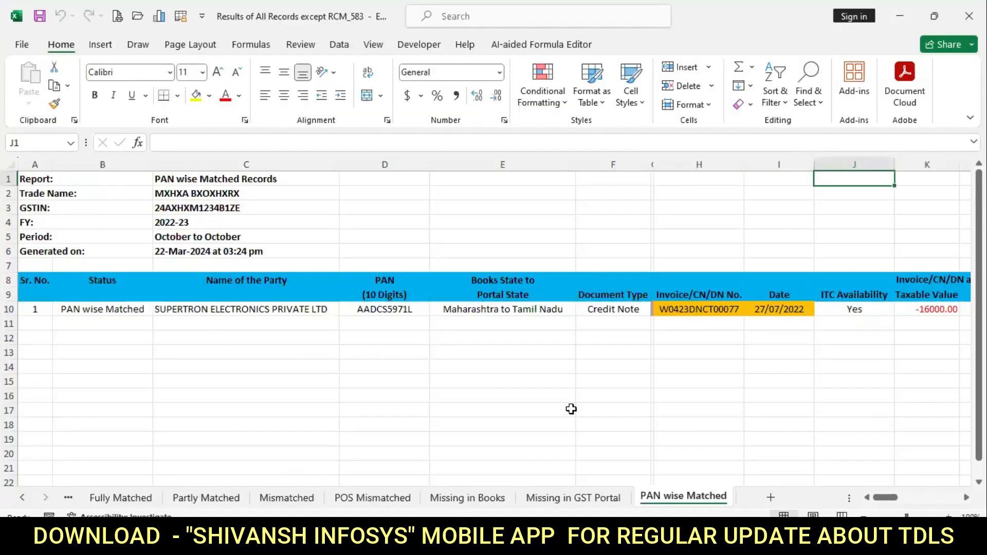
{"action": "left_click", "coordinate": [539, 411]}
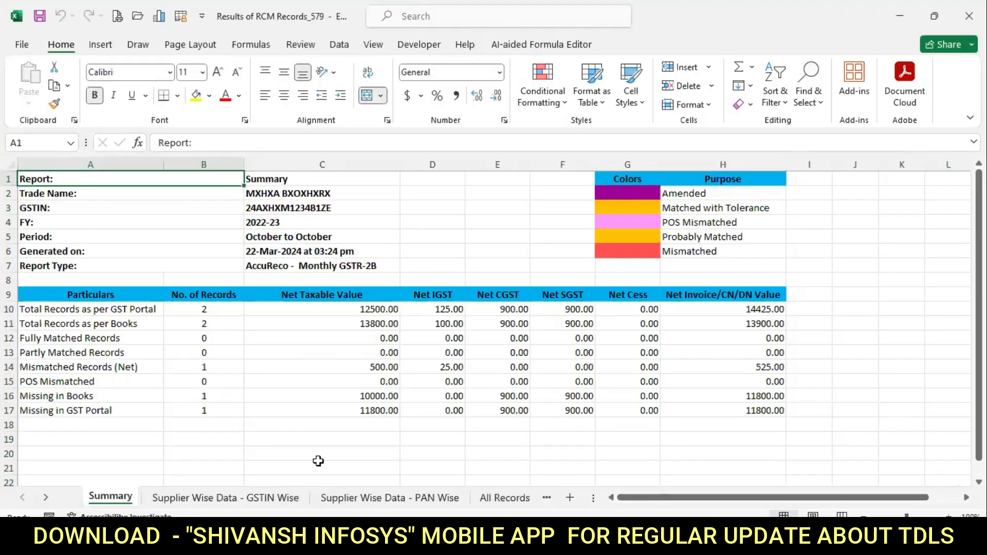
Review the RCM summary table A10:H17, selecting its first three rows' counts and values.
{"action": "left_click_drag", "start_coordinate": [320, 466], "coordinate": [5, 451]}
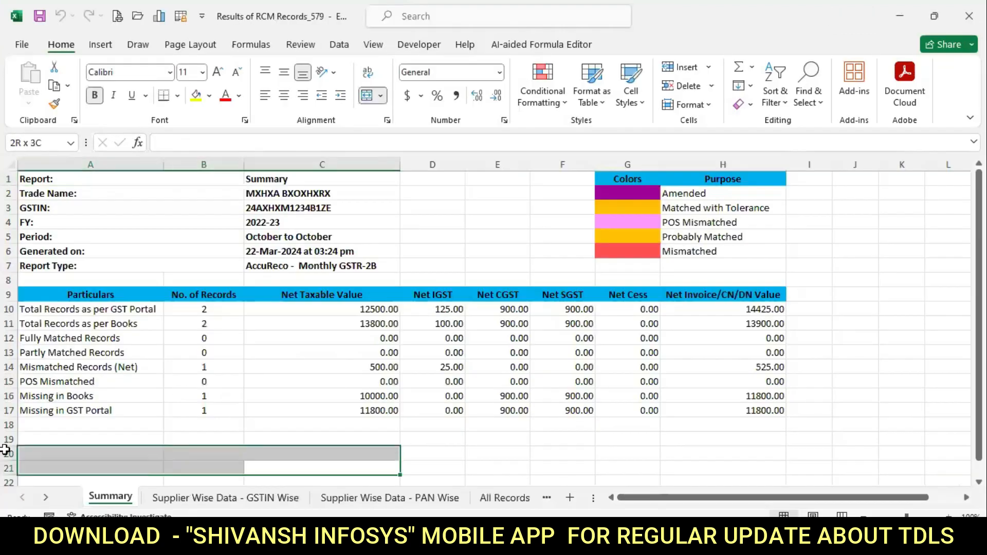
{"action": "left_click", "coordinate": [171, 379]}
{"action": "left_click_drag", "start_coordinate": [140, 315], "coordinate": [322, 340]}
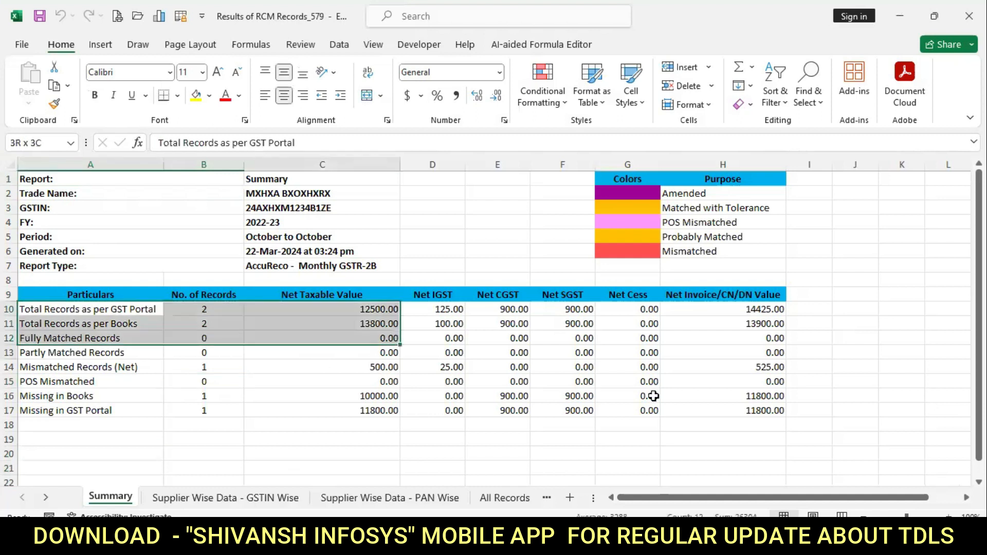
{"action": "left_click", "coordinate": [695, 410], "text": "shift"}
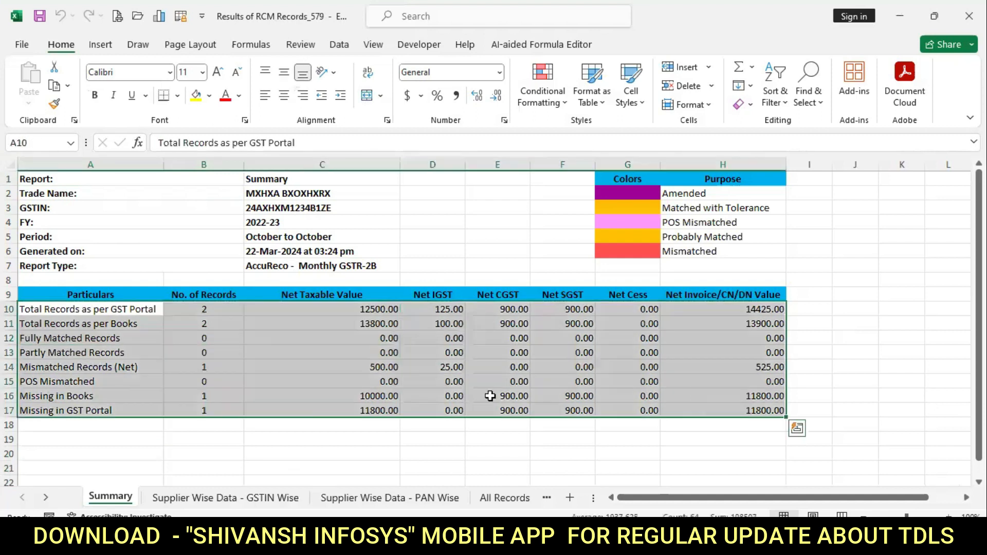
Step through GSTIN Wise, PAN Wise and All Records sheets to Missing in GST Portal.
{"action": "left_click", "coordinate": [244, 500]}
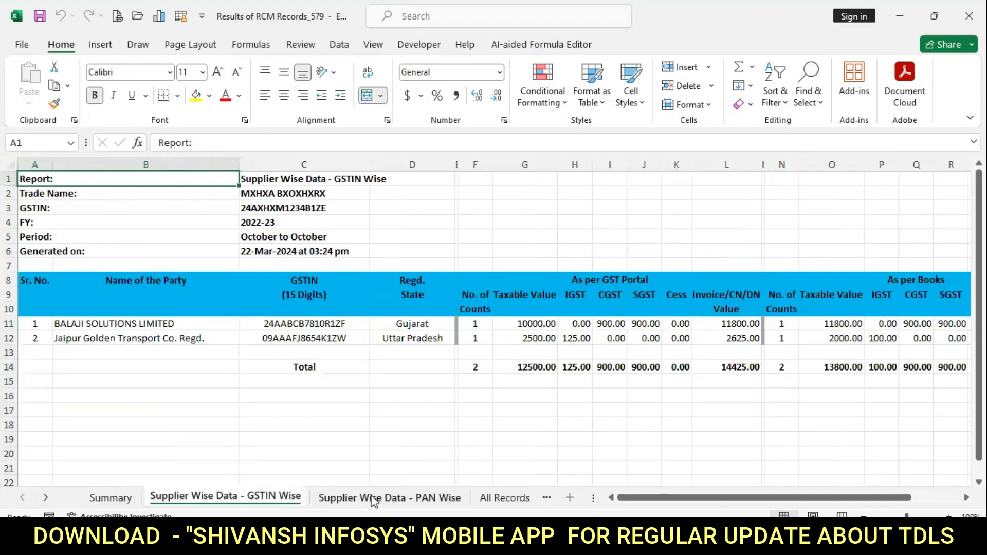
{"action": "left_click", "coordinate": [374, 500]}
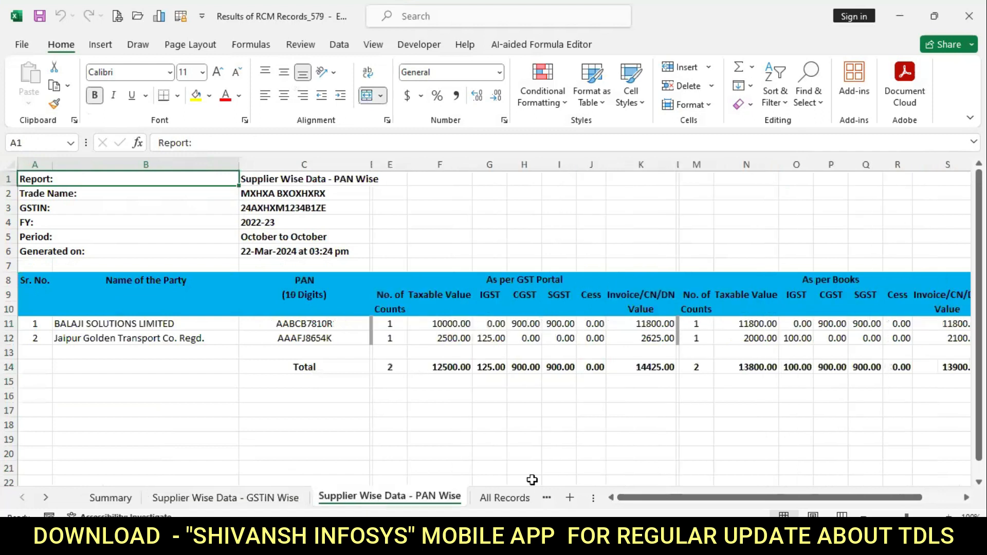
{"action": "left_click", "coordinate": [505, 498]}
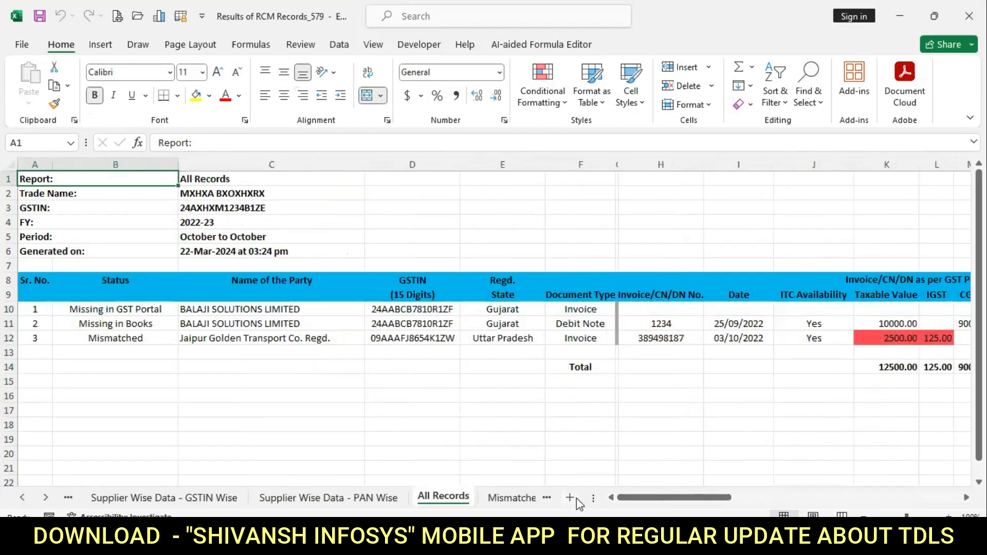
{"action": "left_click_drag", "start_coordinate": [593, 497], "coordinate": [831, 502]}
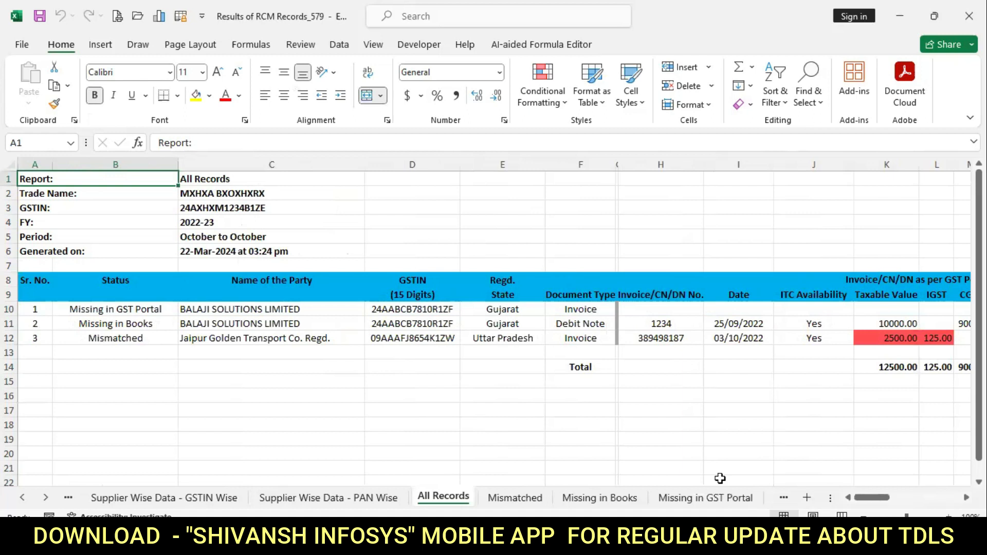
{"action": "left_click", "coordinate": [720, 499]}
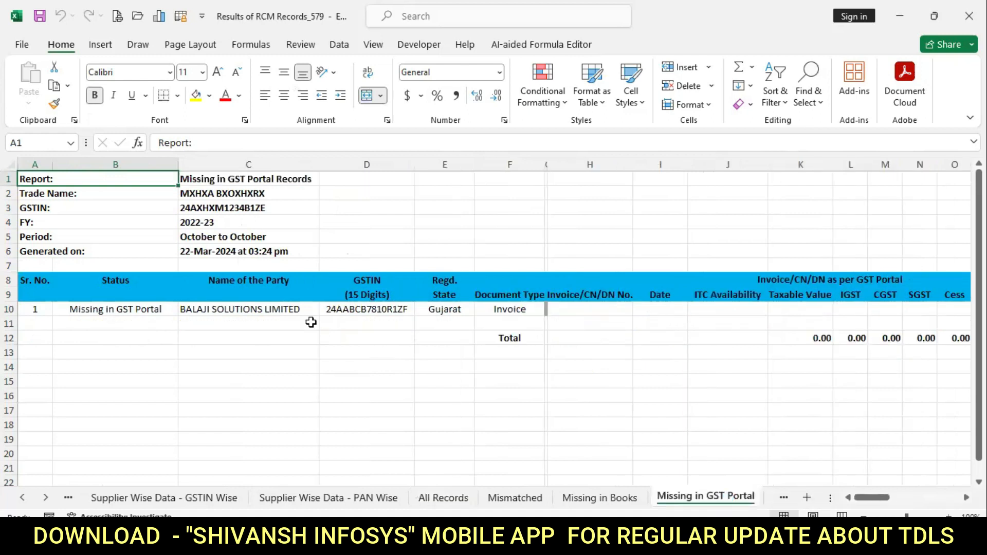
Inspect the missing record in row 10 and its Books and Portal invoice columns, then close the workbook.
{"action": "left_click", "coordinate": [324, 310]}
{"action": "left_click", "coordinate": [941, 310], "text": "shift"}
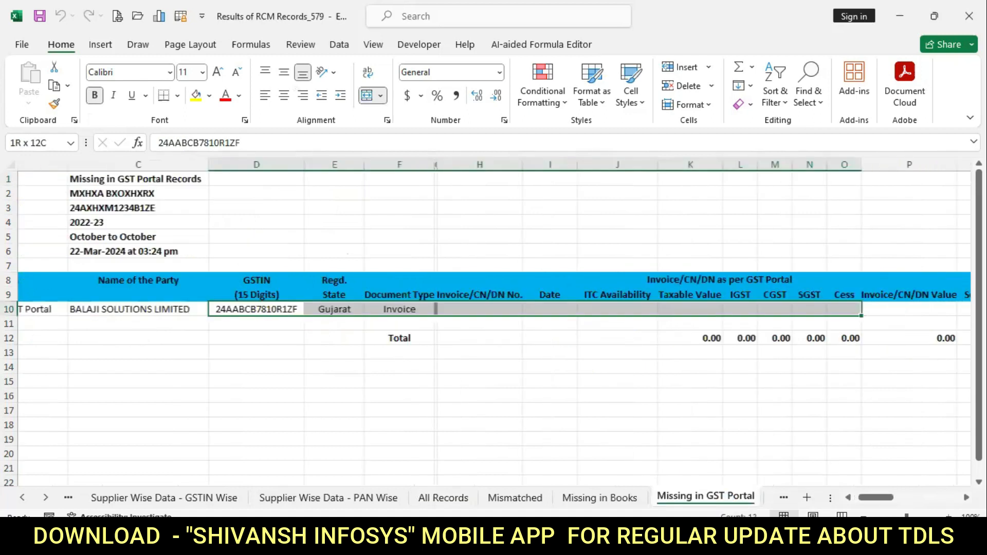
{"action": "scroll", "coordinate": [529, 288], "scroll_direction": "right", "scroll_amount": 5}
{"action": "left_click", "coordinate": [532, 280]}
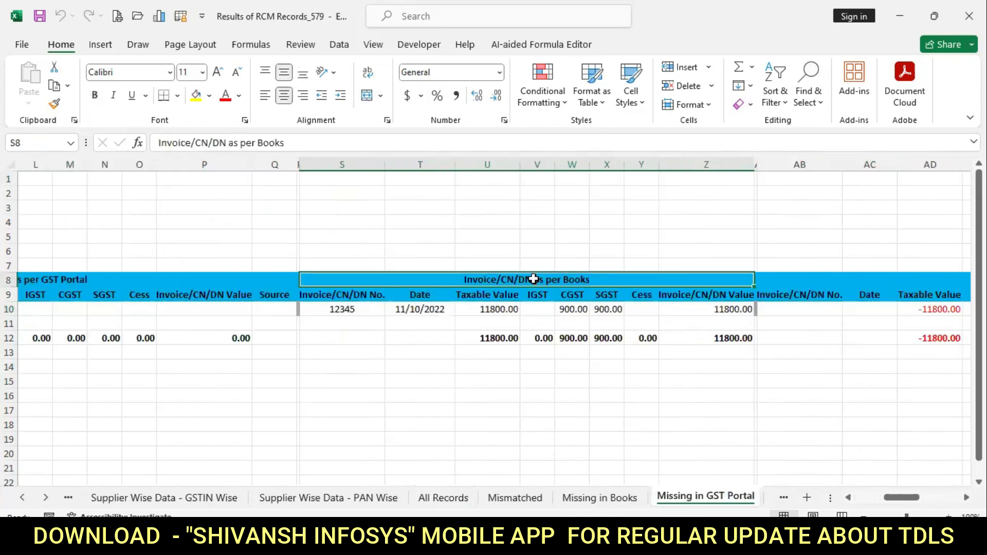
{"action": "left_click_drag", "start_coordinate": [533, 280], "coordinate": [492, 347]}
{"action": "left_click_drag", "start_coordinate": [54, 281], "coordinate": [54, 351]}
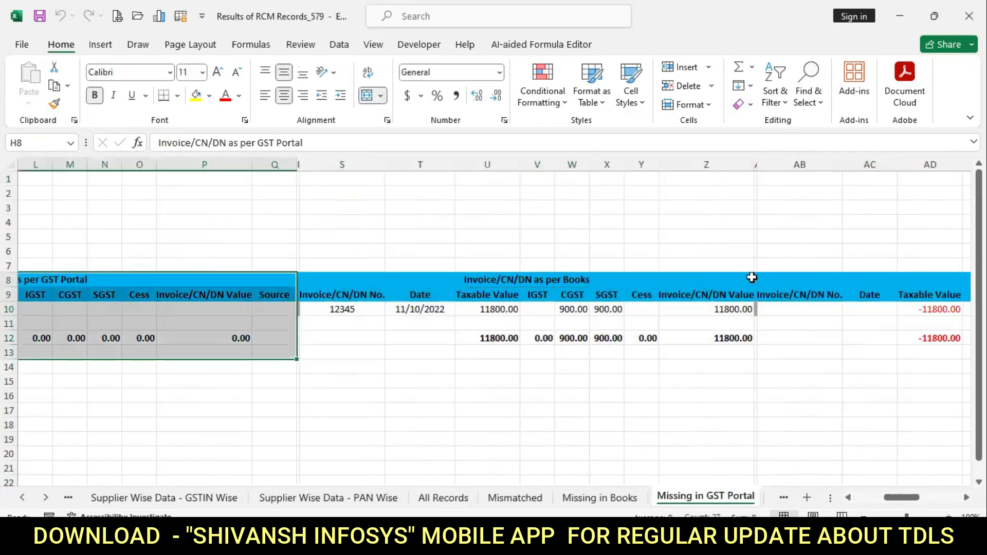
{"action": "left_click", "coordinate": [888, 410]}
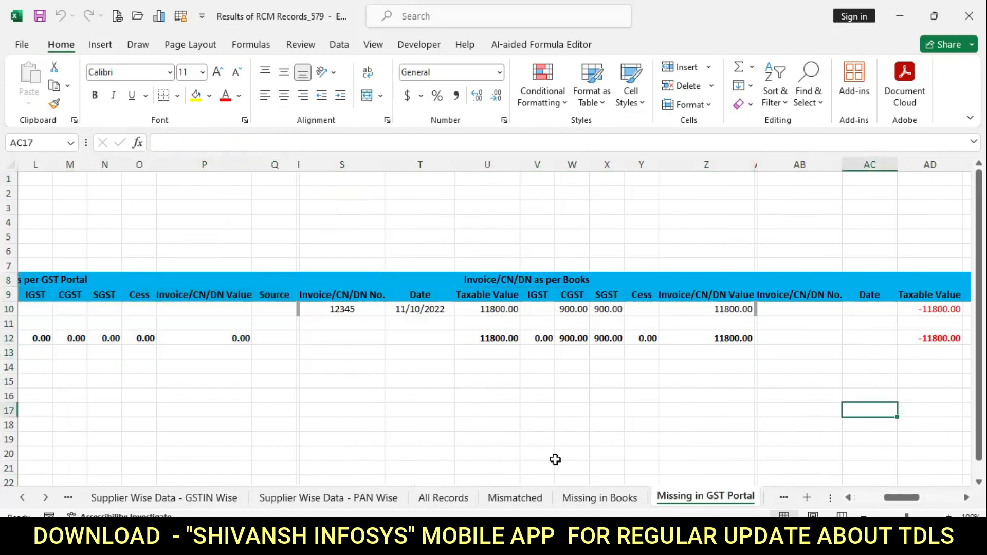
{"action": "left_click", "coordinate": [706, 439]}
{"action": "left_click", "coordinate": [969, 16]}
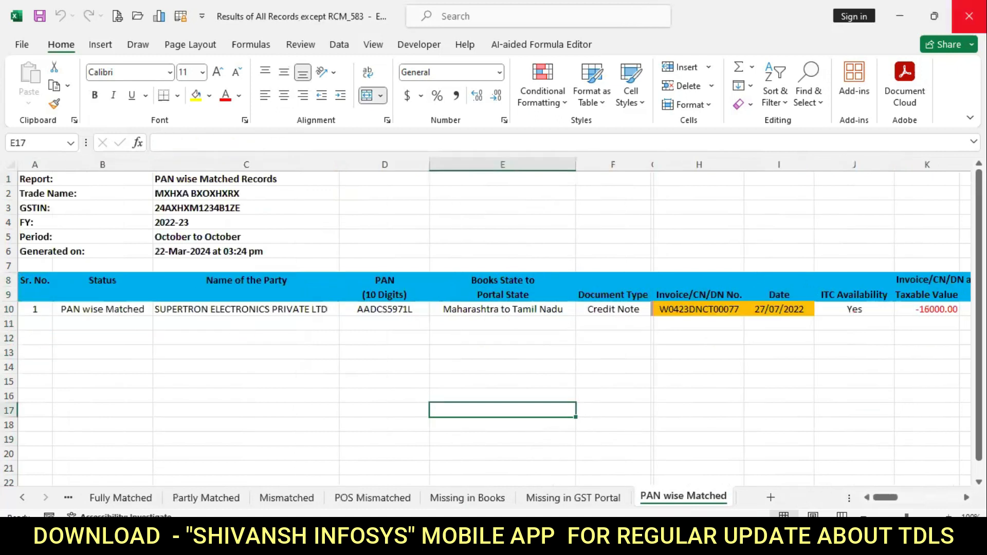
Close the last results workbook and open the Clouddesk GST website via a 'clouddesk gst' Chrome search.
{"action": "left_click", "coordinate": [969, 16]}
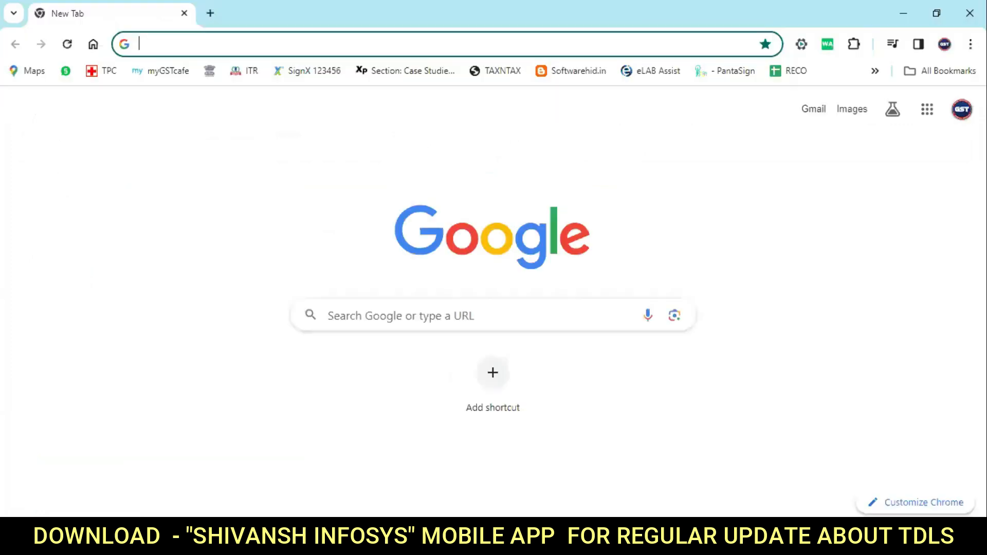
{"action": "left_click", "coordinate": [617, 44]}
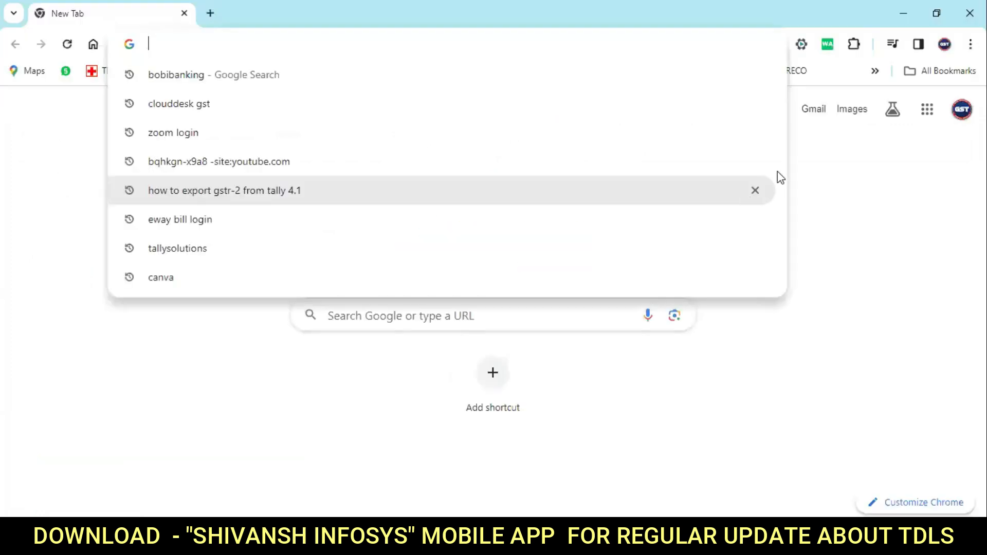
{"action": "left_click", "coordinate": [355, 106]}
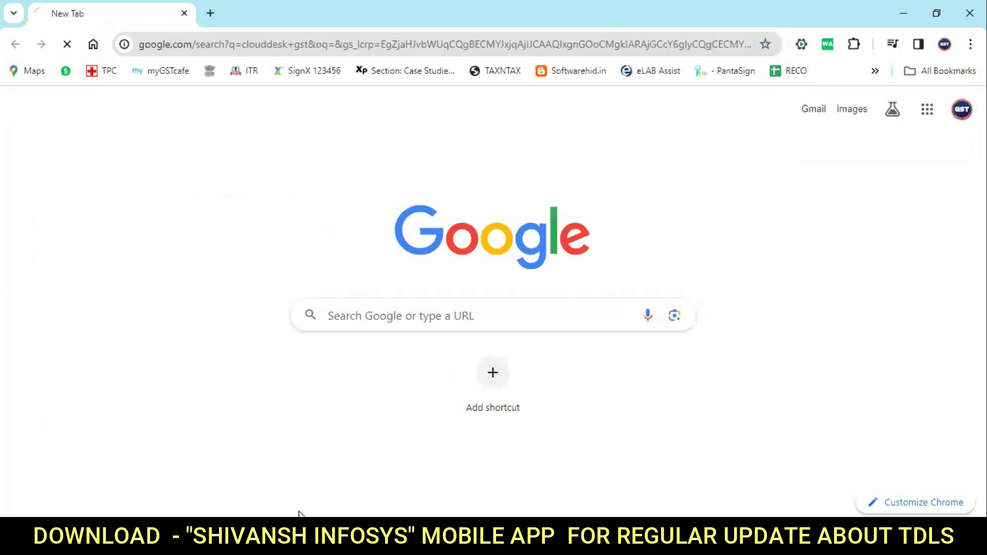
{"action": "left_click", "coordinate": [312, 352]}
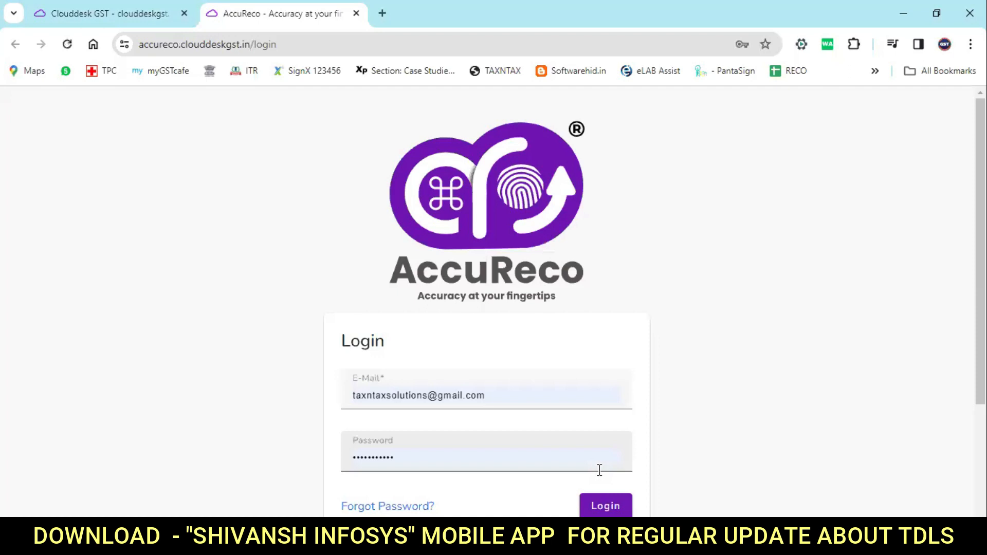
Log back in to AccuReco.
{"action": "left_click", "coordinate": [598, 509]}
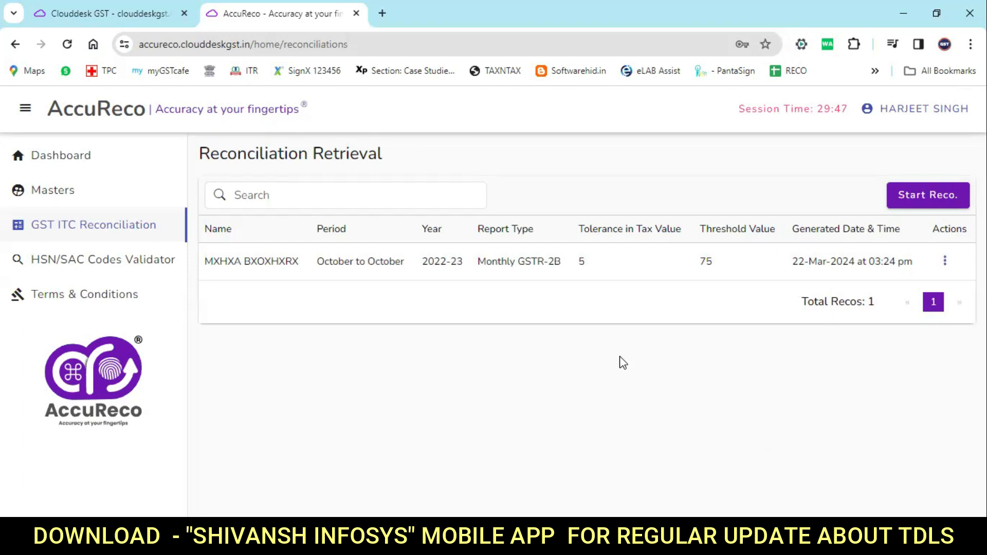
On the Dashboard, select the client master, Monthly GSTR-2B reconciliation and financial year 2022-23.
{"action": "left_click", "coordinate": [76, 154]}
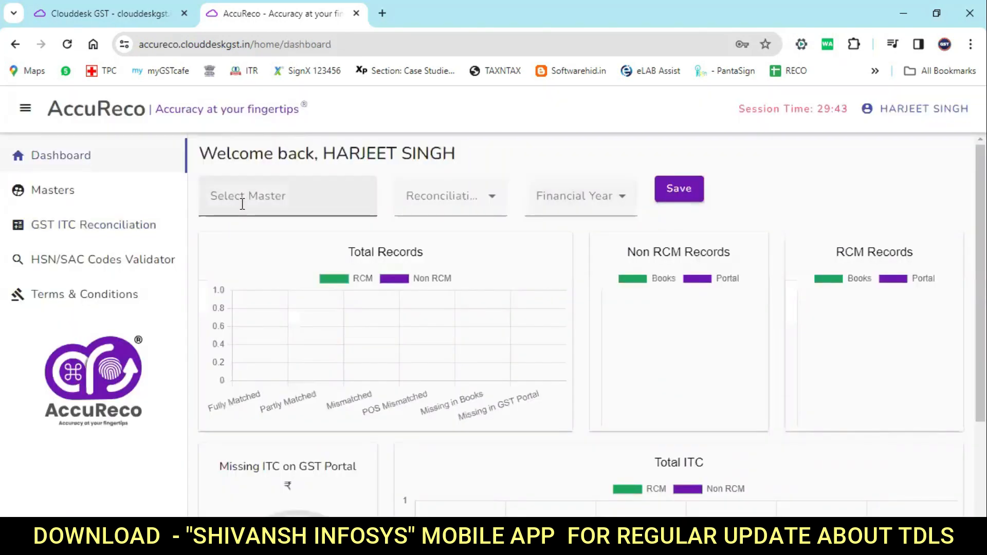
{"action": "left_click", "coordinate": [247, 213]}
{"action": "left_click", "coordinate": [254, 237]}
{"action": "left_click", "coordinate": [440, 201]}
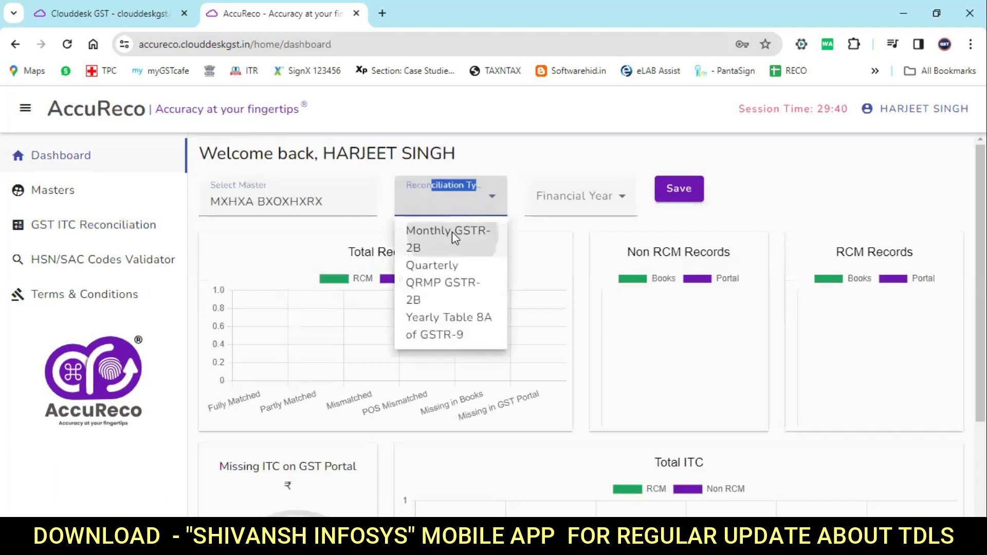
{"action": "left_click", "coordinate": [452, 233]}
{"action": "left_click", "coordinate": [587, 201]}
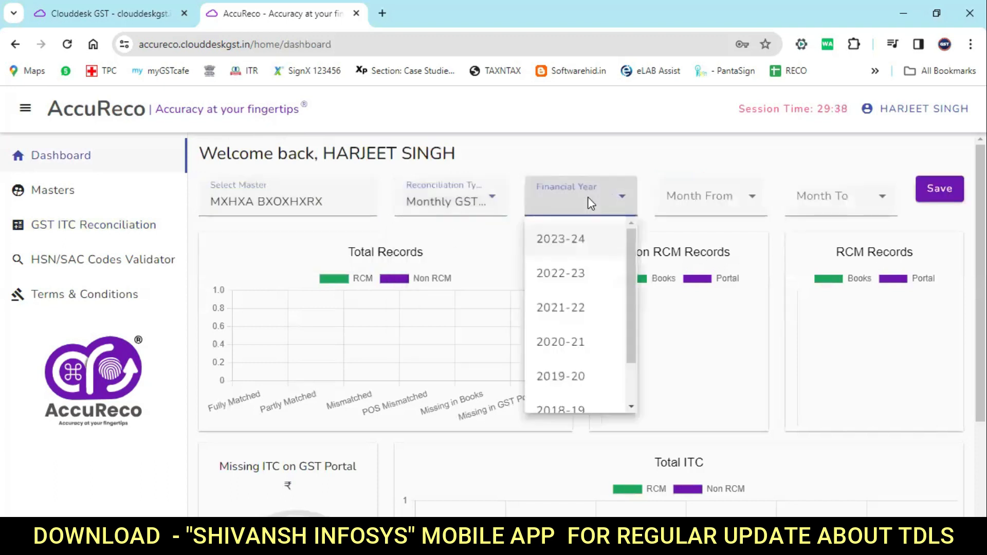
{"action": "left_click", "coordinate": [568, 280]}
Set the month range from October to October and save to load the charts.
{"action": "left_click", "coordinate": [701, 202]}
{"action": "scroll", "coordinate": [705, 309], "scroll_direction": "down", "scroll_amount": 4}
{"action": "left_click", "coordinate": [713, 241]}
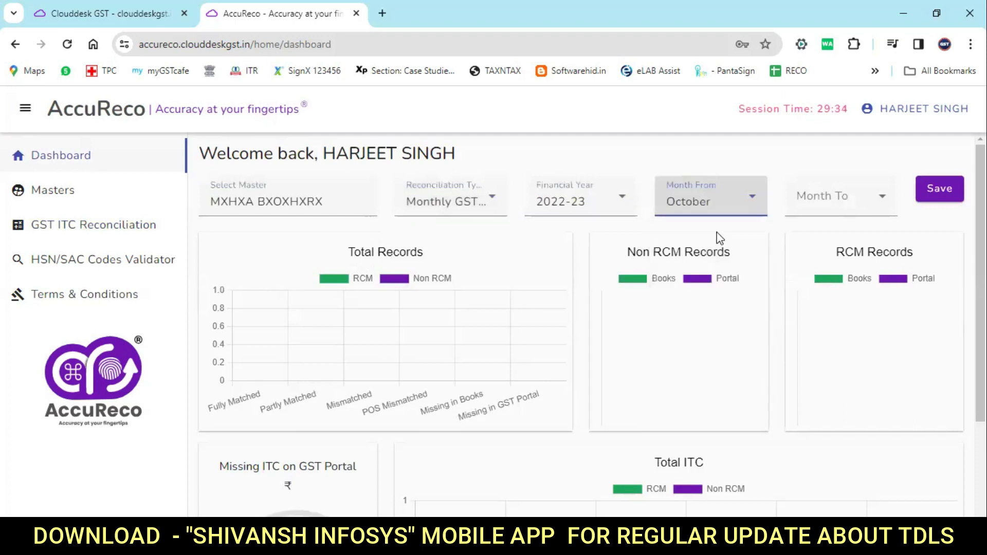
{"action": "left_click", "coordinate": [809, 208]}
{"action": "scroll", "coordinate": [830, 381], "scroll_direction": "down", "scroll_amount": 2}
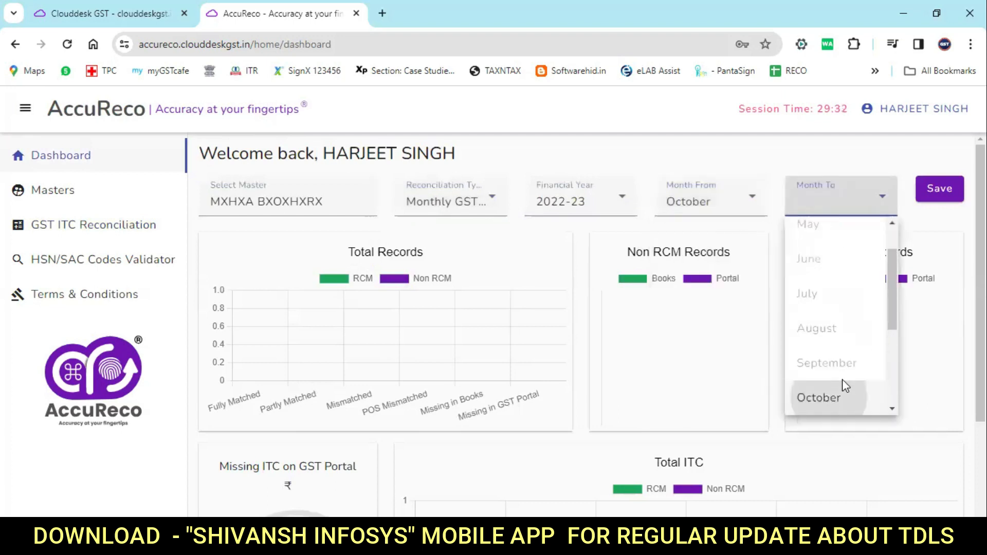
{"action": "left_click", "coordinate": [843, 395]}
{"action": "left_click", "coordinate": [940, 189]}
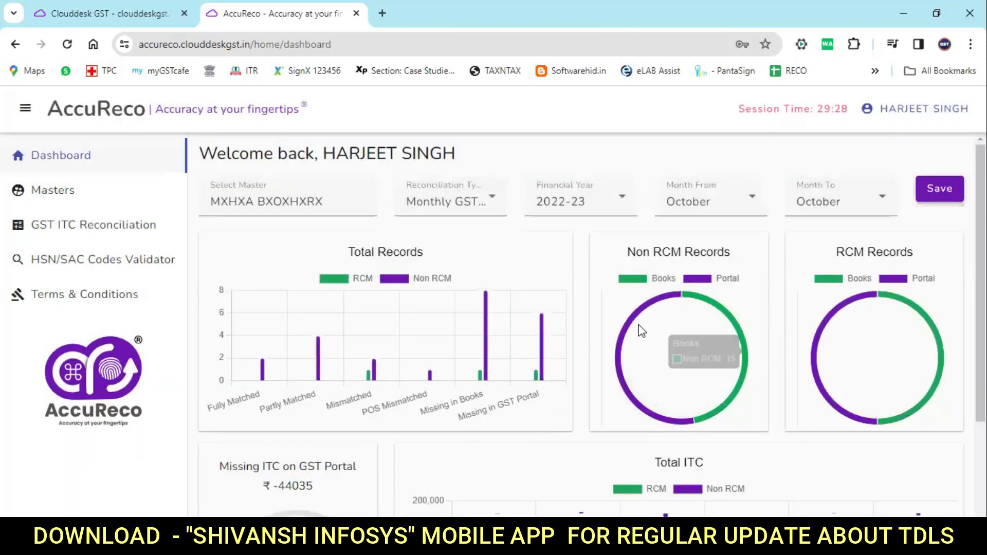
{"action": "mouse_move", "coordinate": [628, 335]}
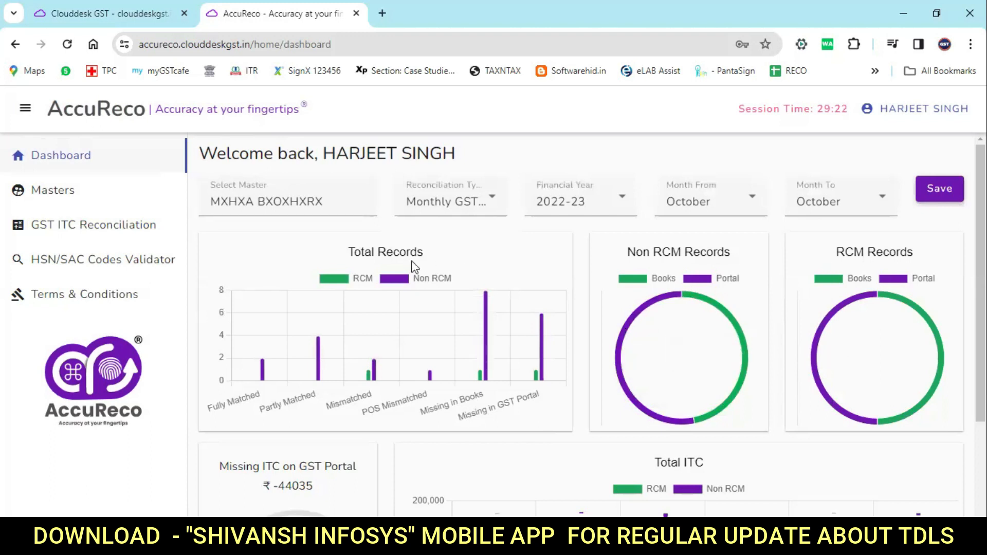
{"action": "scroll", "coordinate": [403, 287], "scroll_direction": "down", "scroll_amount": 2}
{"action": "mouse_move", "coordinate": [487, 224]}
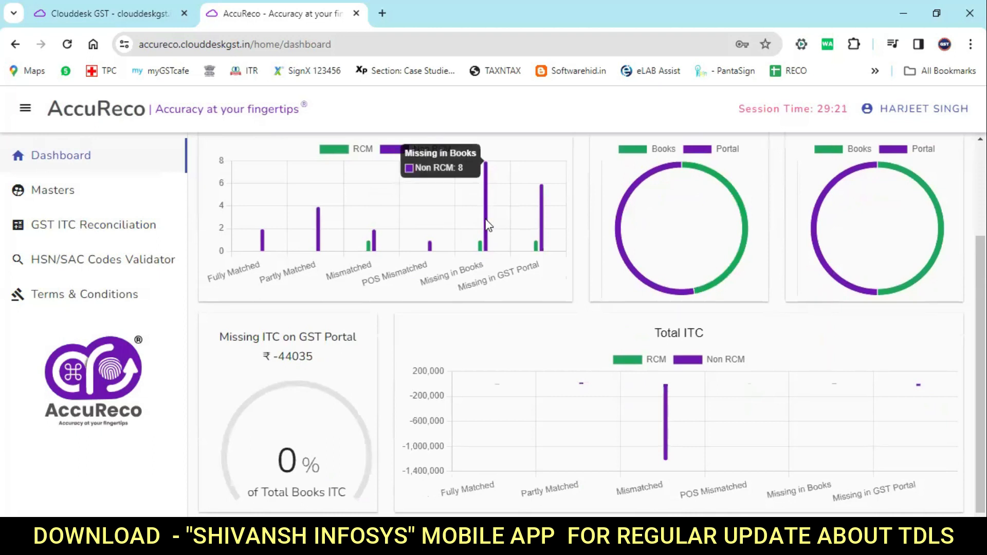
{"action": "mouse_move", "coordinate": [480, 248]}
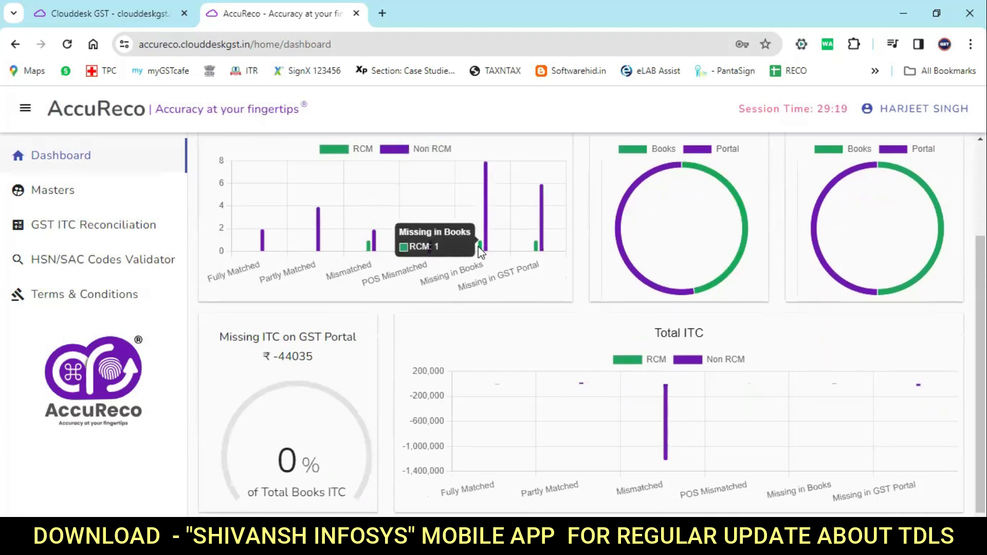
{"action": "mouse_move", "coordinate": [542, 225]}
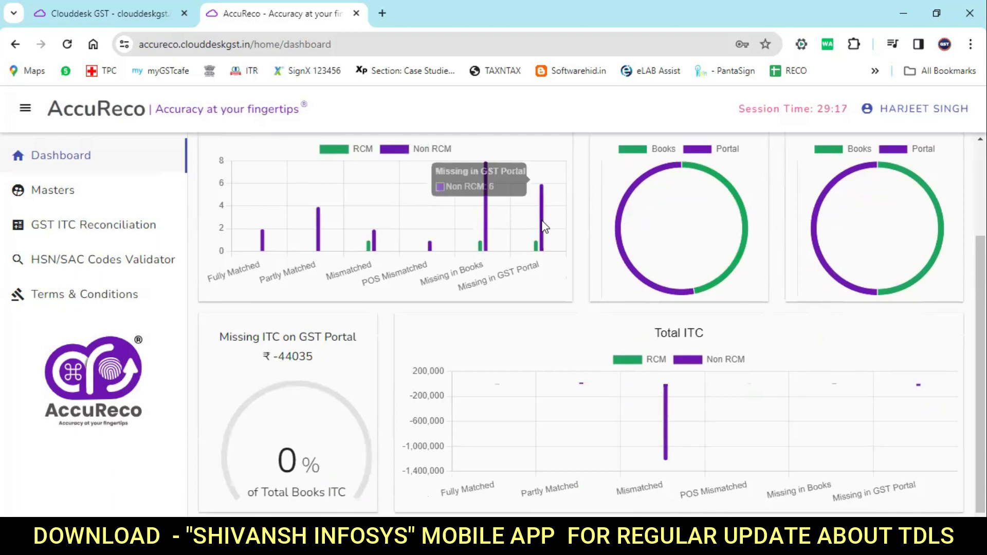
{"action": "mouse_move", "coordinate": [667, 417]}
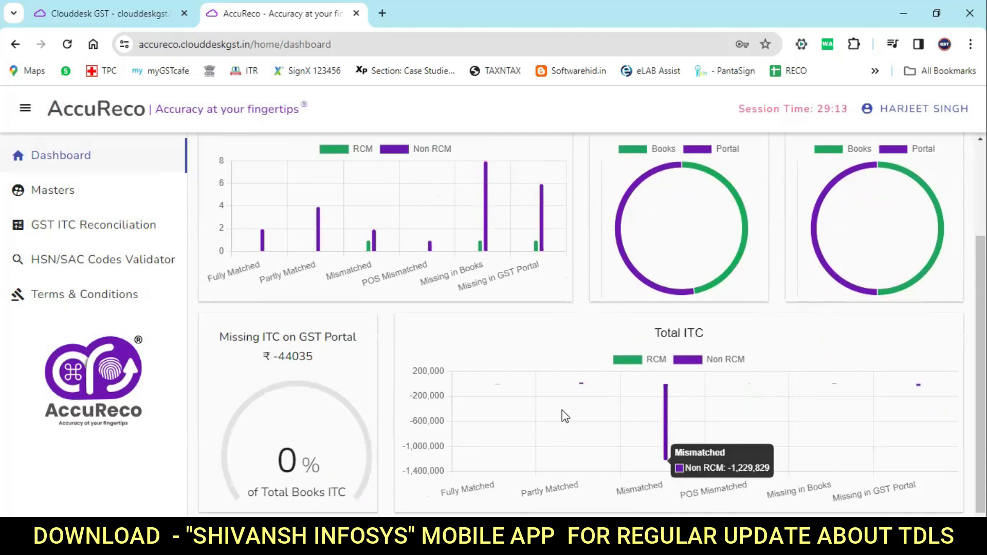
{"action": "scroll", "coordinate": [562, 415], "scroll_direction": "up", "scroll_amount": 3}
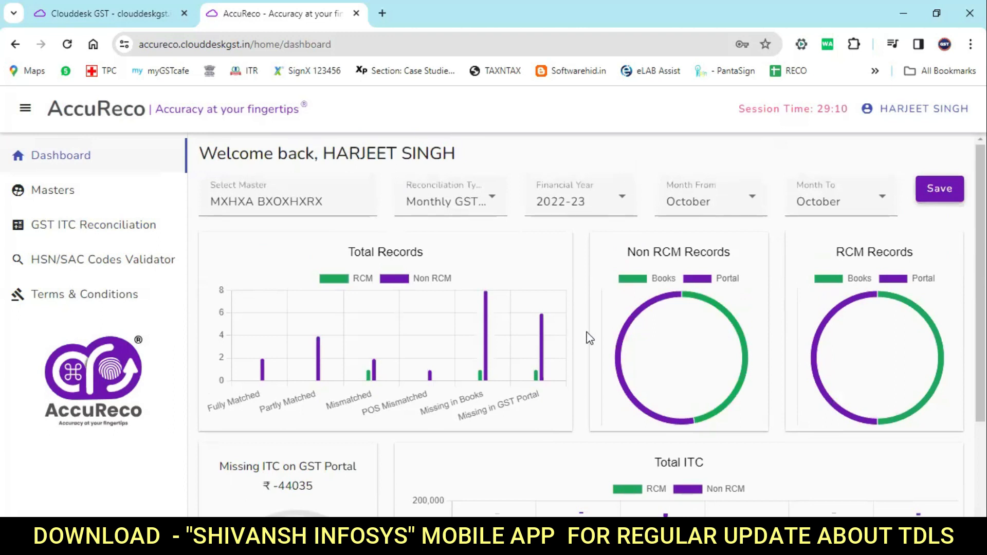